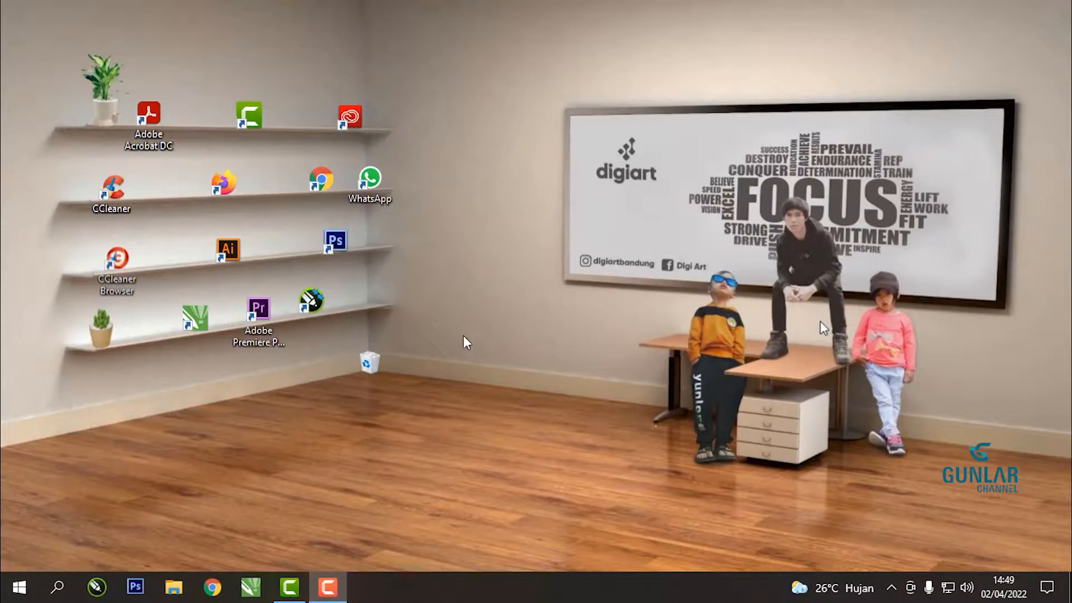
# - Launch CorelDRAW X7 and create a new blank A4 landscape document
pyautogui.click(252, 587)
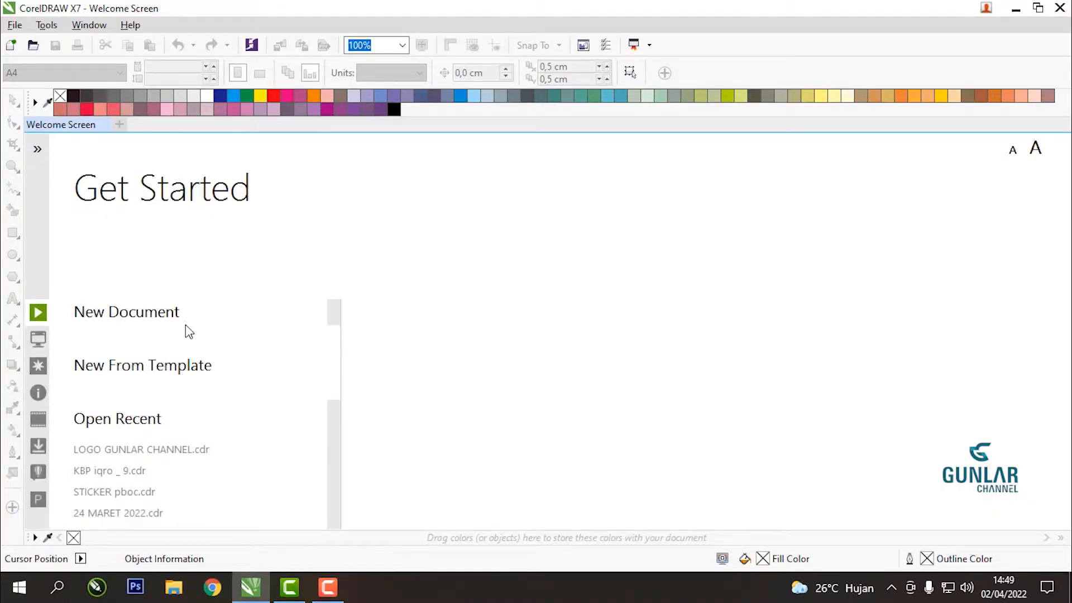
pyautogui.click(159, 317)
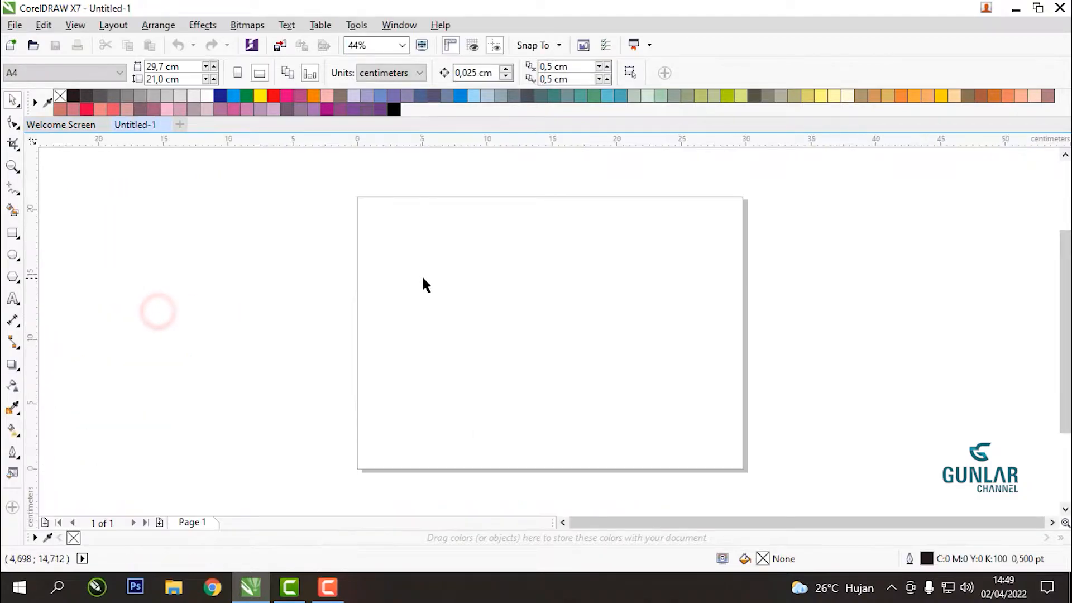
pyautogui.scroll(2, 458, 314)
# - Draw a circle about 15.1 cm in diameter on the page with the Ellipse tool
pyautogui.click(14, 299)
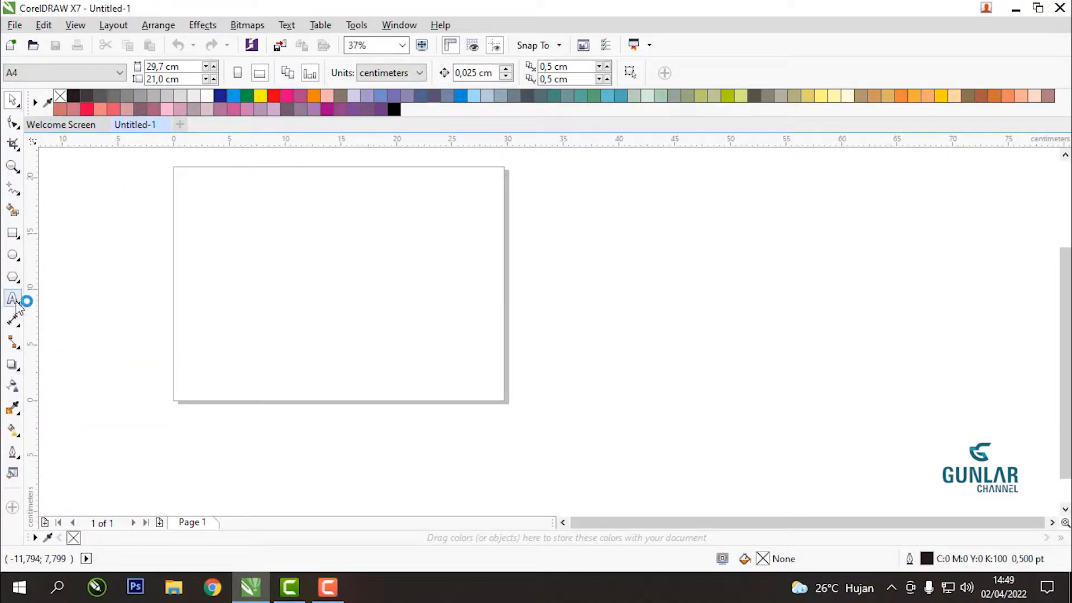
pyautogui.click(13, 256)
pyautogui.moveTo(296, 244)
pyautogui.mouseDown()
pyautogui.moveTo(350, 349)
pyautogui.moveTo(372, 329)
pyautogui.moveTo(348, 282)
pyautogui.moveTo(368, 328)
pyautogui.mouseUp()
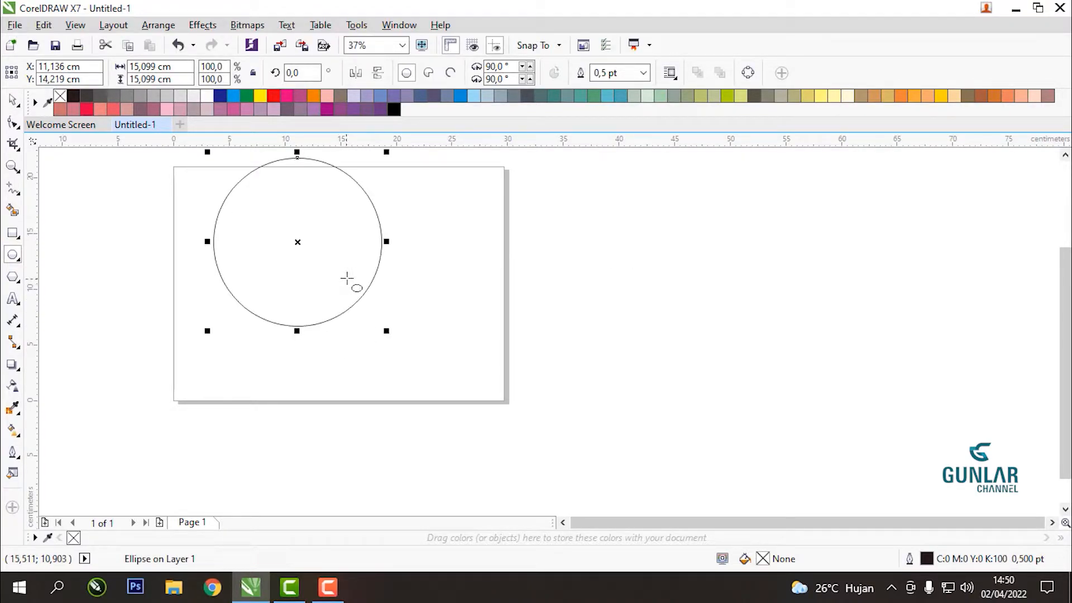
# - Center the circle on the page and set its width and height to 10 cm
pyautogui.press('p')
pyautogui.click(179, 67)
pyautogui.write('10')
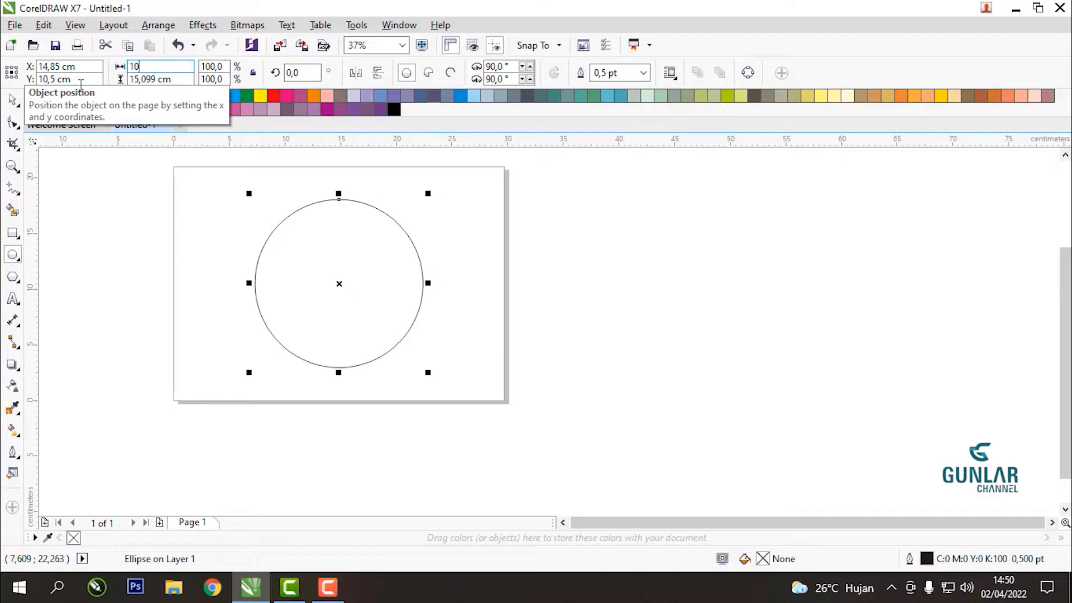
pyautogui.press('Tab')
pyautogui.write('10')
pyautogui.press('Return')
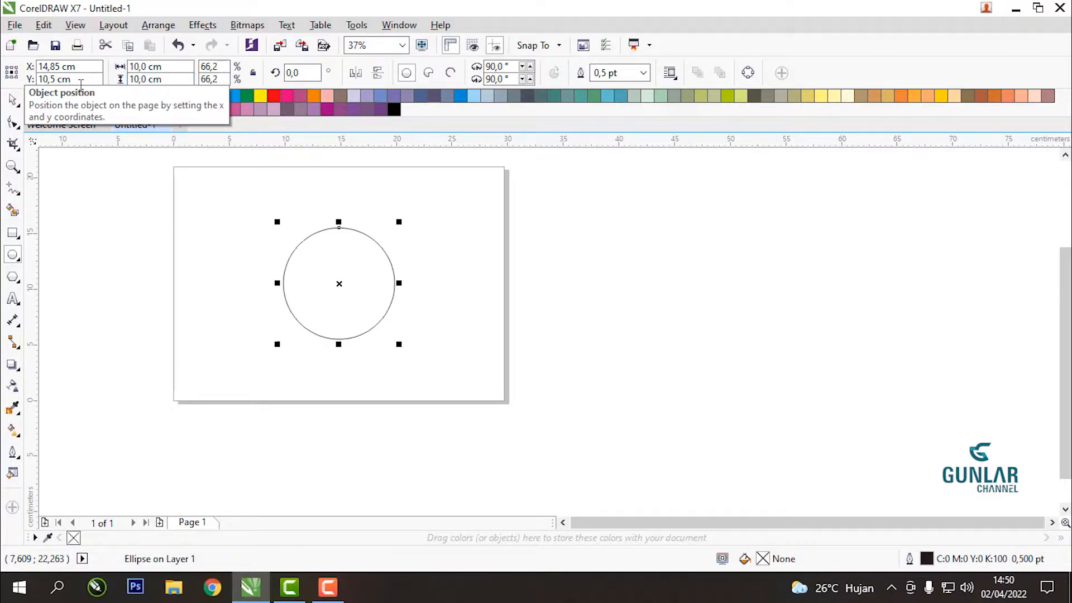
# - Move the circle off the page and center it back on the page
pyautogui.click(12, 99)
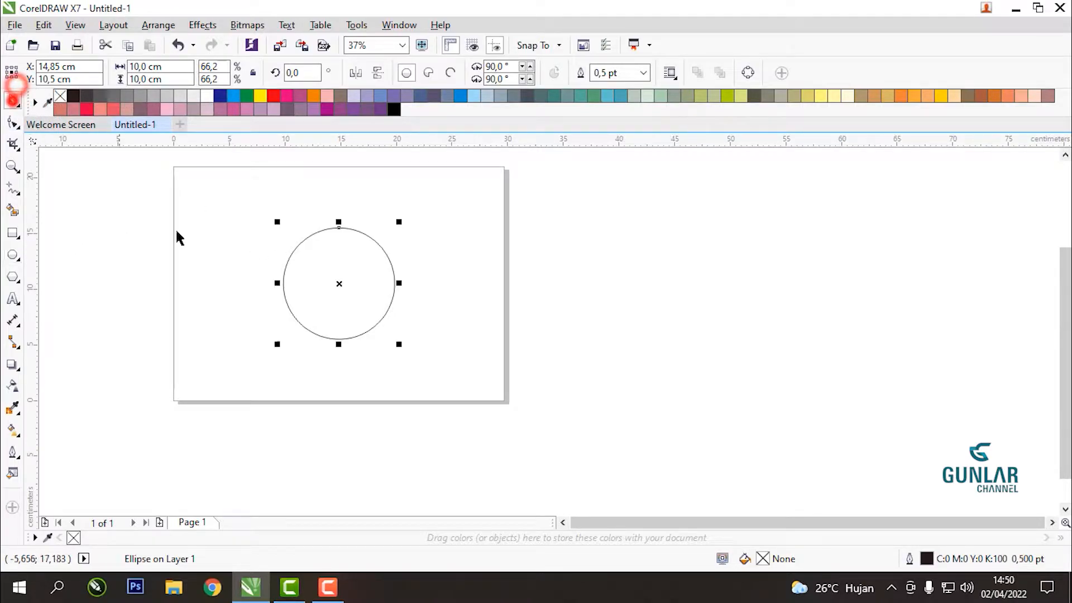
pyautogui.scroll(2, 285, 230)
pyautogui.scroll(-1, 371, 251)
pyautogui.moveTo(418, 251); pyautogui.dragTo(712, 243)
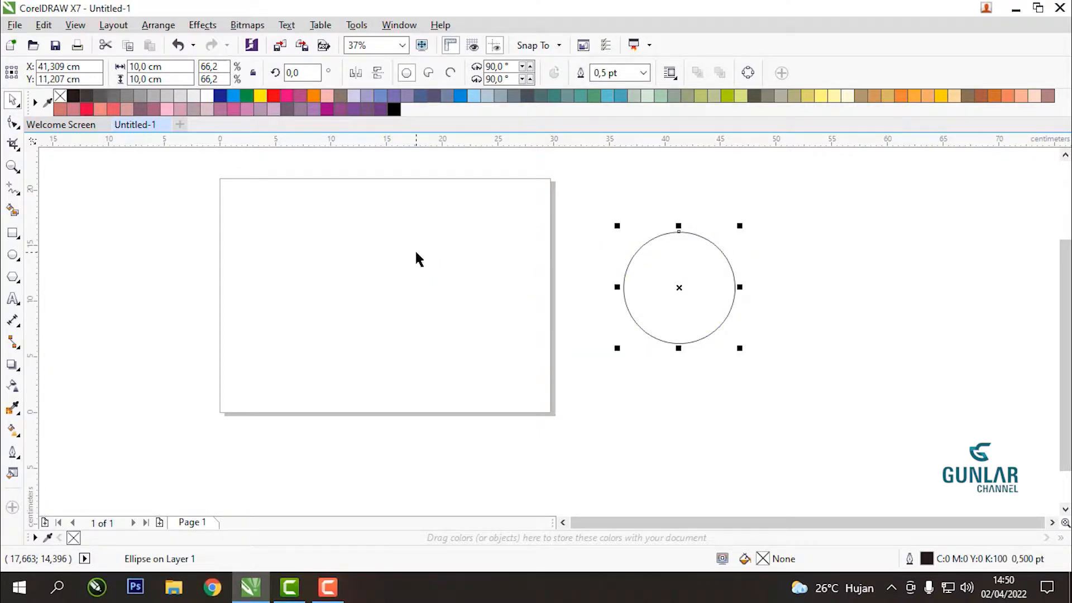
pyautogui.press('p')
# - Draw a narrow upright rectangle about 0.12 cm by 0.42 cm just inside the circle's top edge
pyautogui.scroll(2, 411, 252)
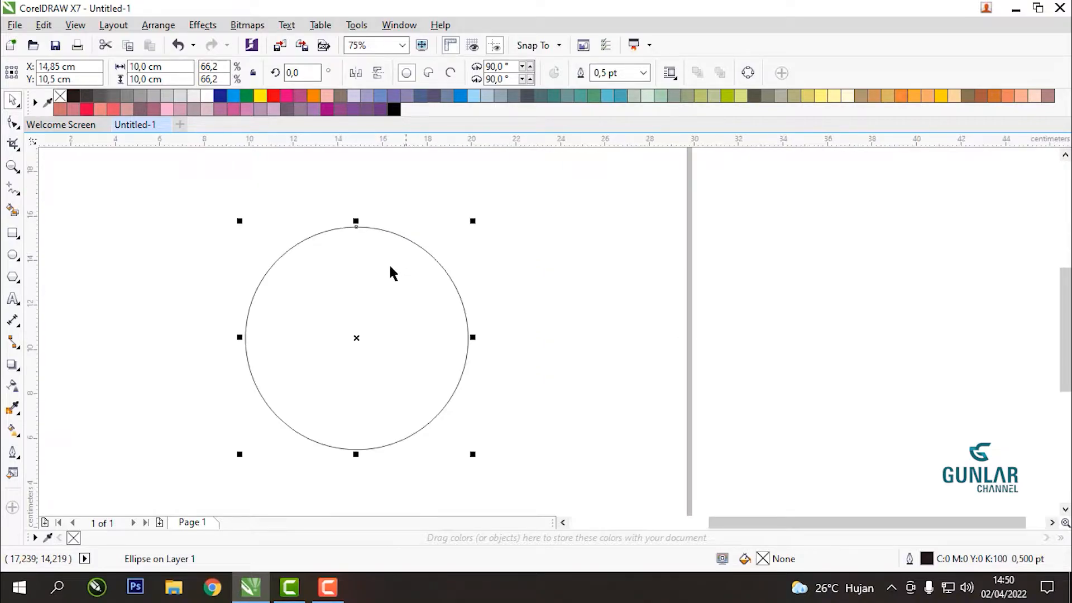
pyautogui.scroll(1, 340, 323)
pyautogui.scroll(-1, 351, 235)
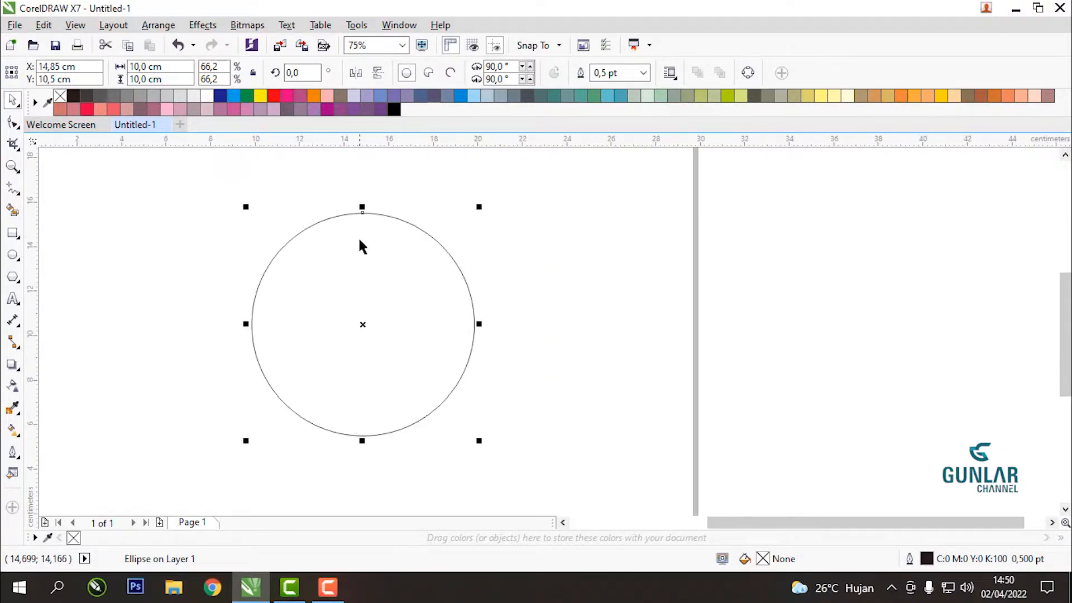
pyautogui.scroll(2, 360, 242)
pyautogui.click(12, 233)
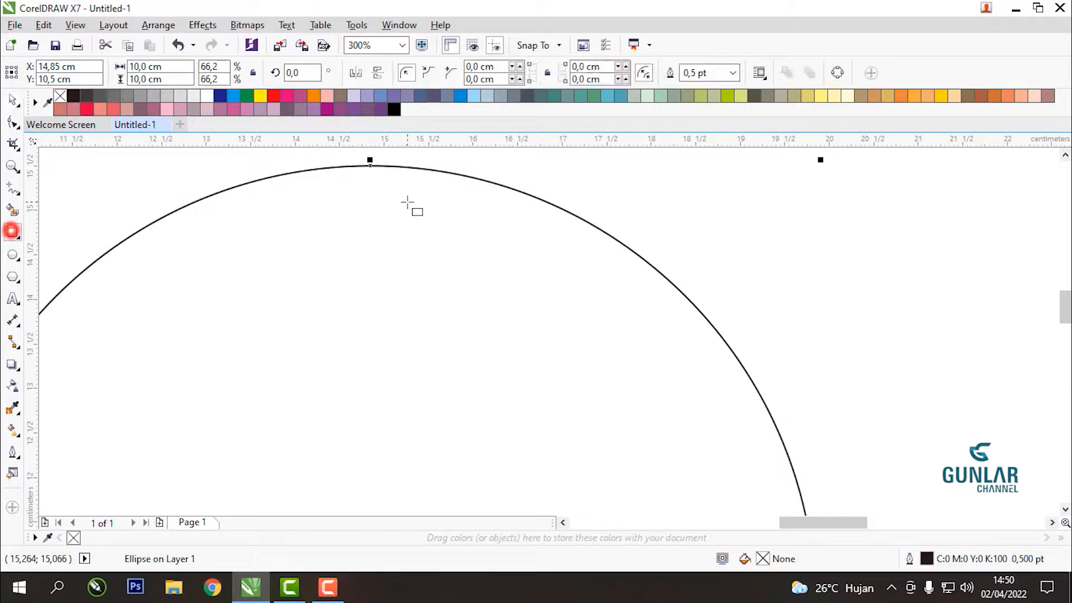
pyautogui.moveTo(368, 184); pyautogui.dragTo(380, 221)
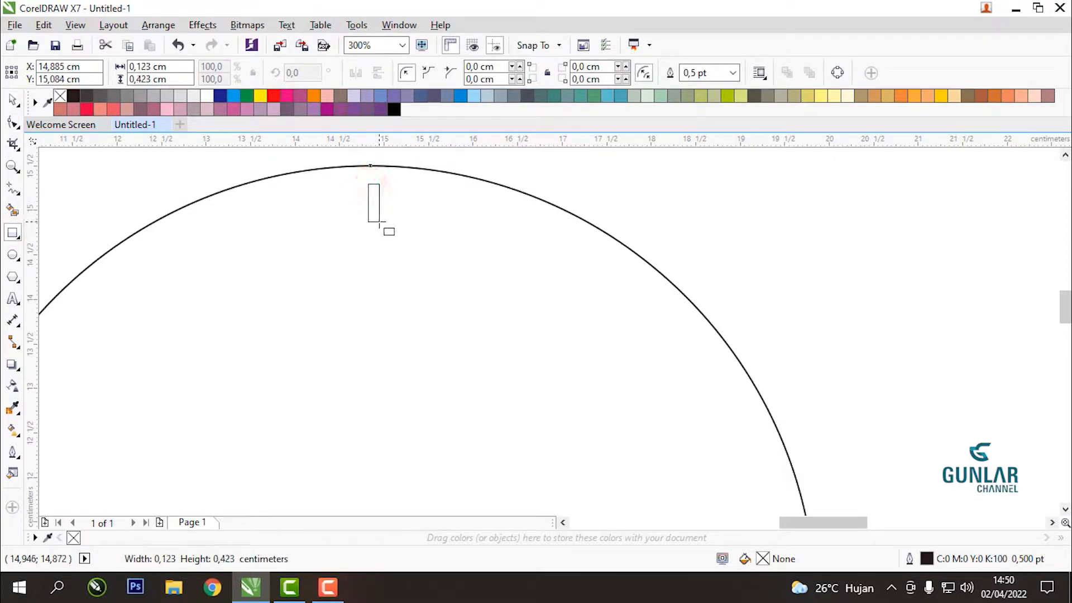
pyautogui.click(13, 100)
pyautogui.scroll(1, 385, 182)
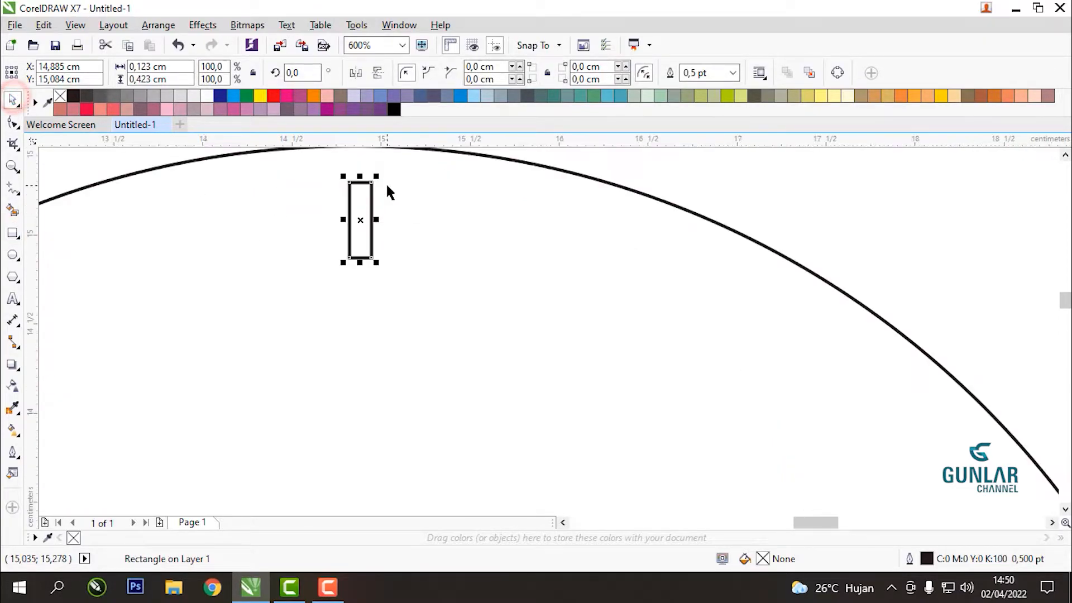
# - Widen the small rectangle to about 0.15 cm by moving its right side
pyautogui.click(373, 221)
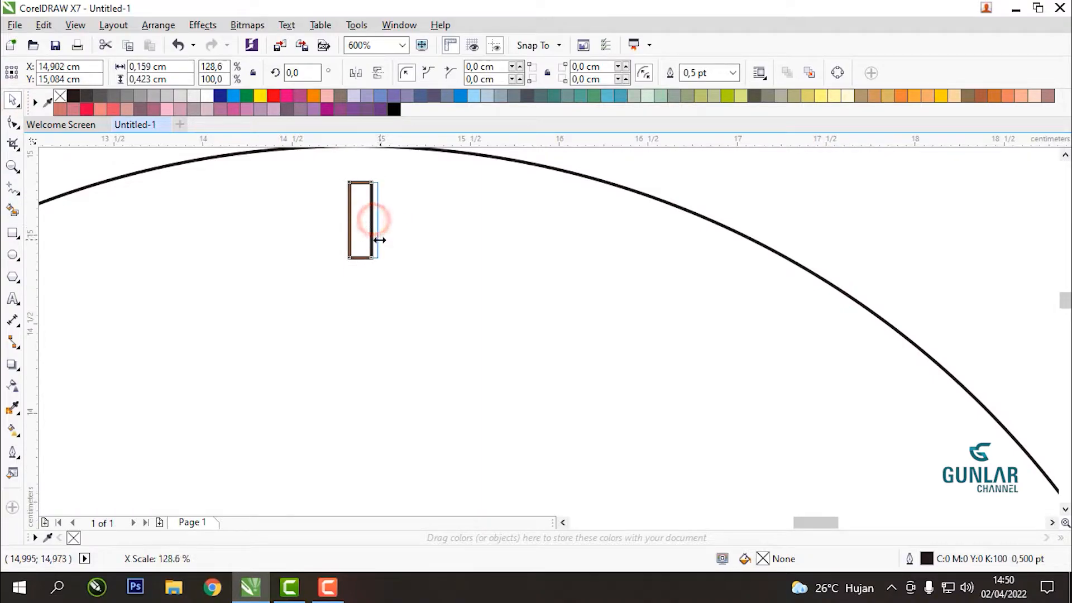
pyautogui.scroll(1, 380, 219)
pyautogui.moveTo(371, 220); pyautogui.dragTo(372, 241)
pyautogui.scroll(-2, 372, 241)
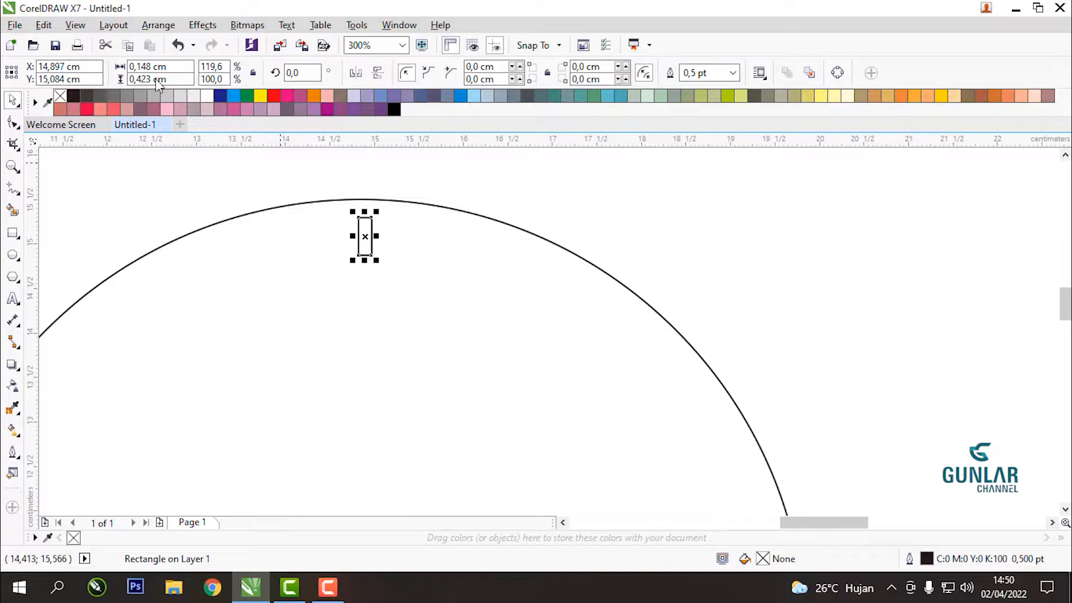
pyautogui.scroll(1, 382, 256)
pyautogui.scroll(-1, 371, 205)
pyautogui.scroll(1, 358, 181)
pyautogui.scroll(-1, 361, 181)
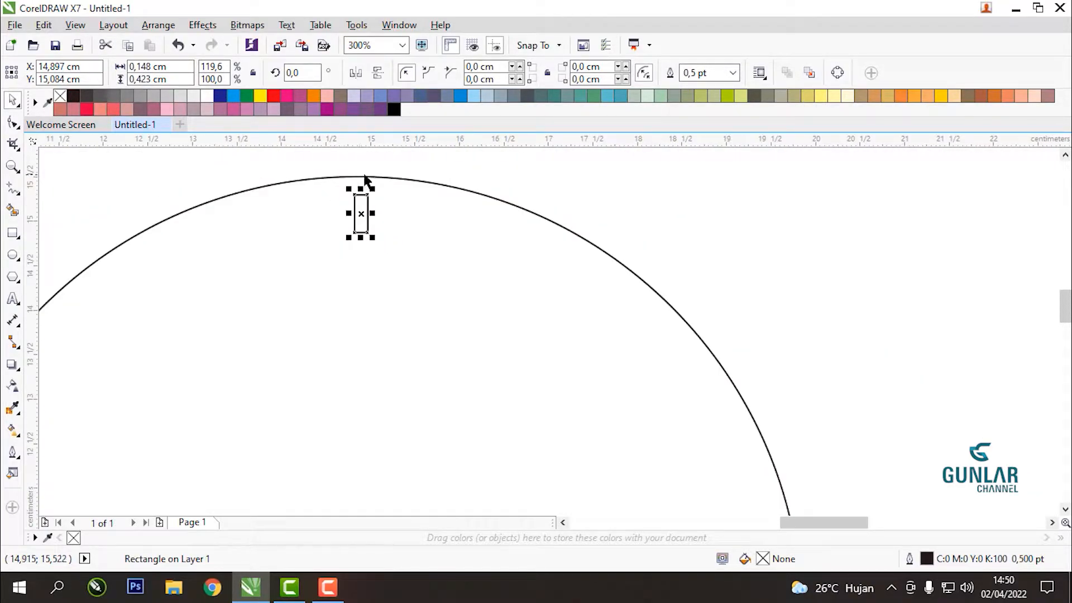
# - Align the small rectangle's center horizontally with the circle's center
pyautogui.scroll(1, 382, 177)
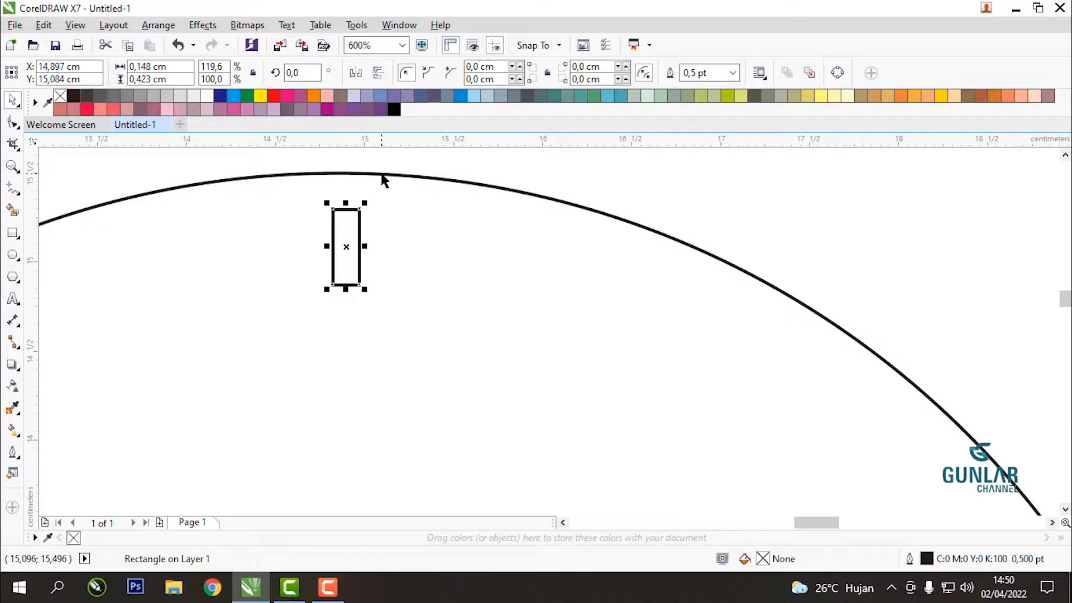
pyautogui.keyDown('shift'); pyautogui.click(382, 178); pyautogui.keyUp('shift')
pyautogui.scroll(-1, 382, 176)
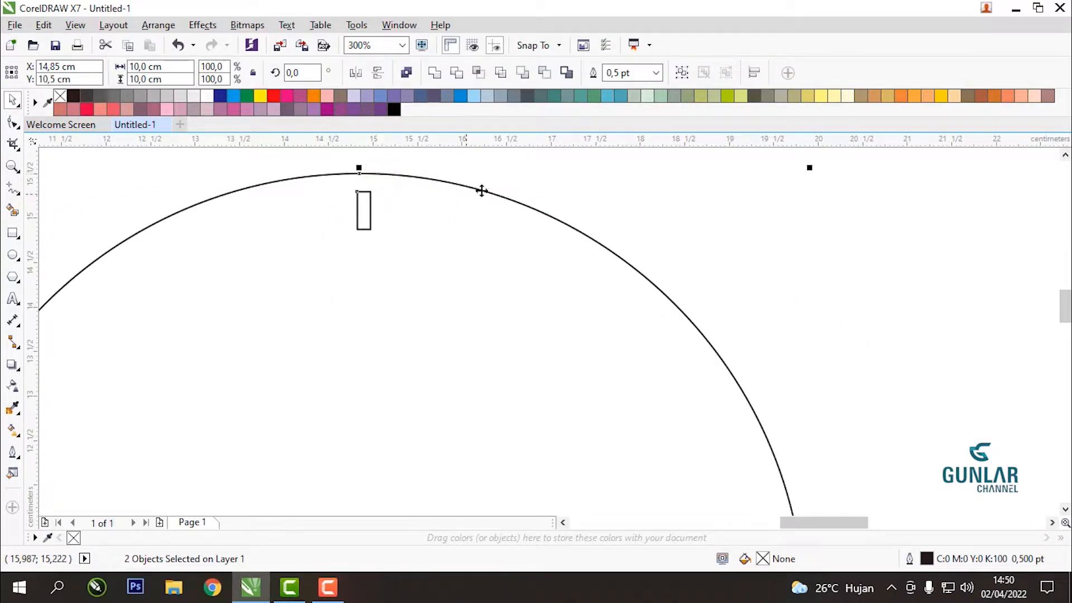
pyautogui.click(497, 169)
pyautogui.scroll(1, 384, 177)
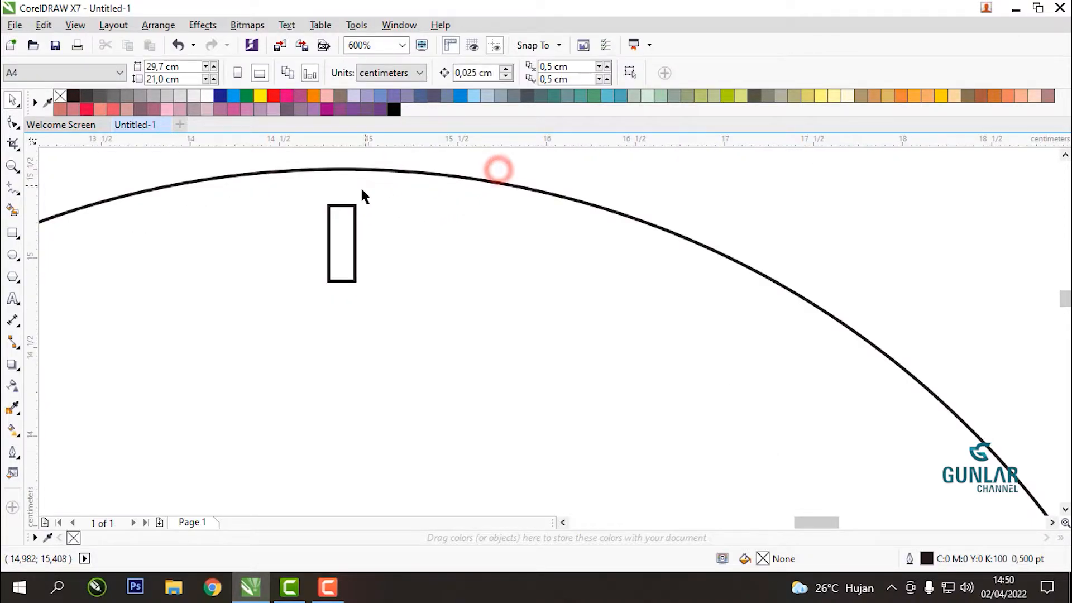
# - Select the small rectangle and the circle together again
pyautogui.click(345, 212)
pyautogui.scroll(1, 342, 211)
pyautogui.scroll(-1, 343, 215)
pyautogui.scroll(1, 340, 215)
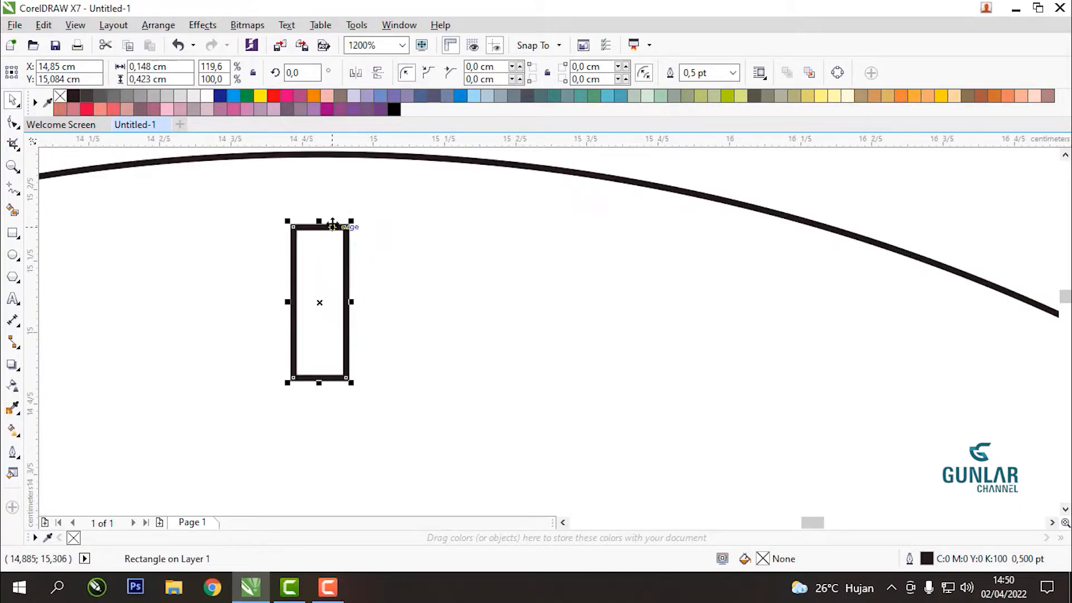
pyautogui.scroll(-1, 328, 229)
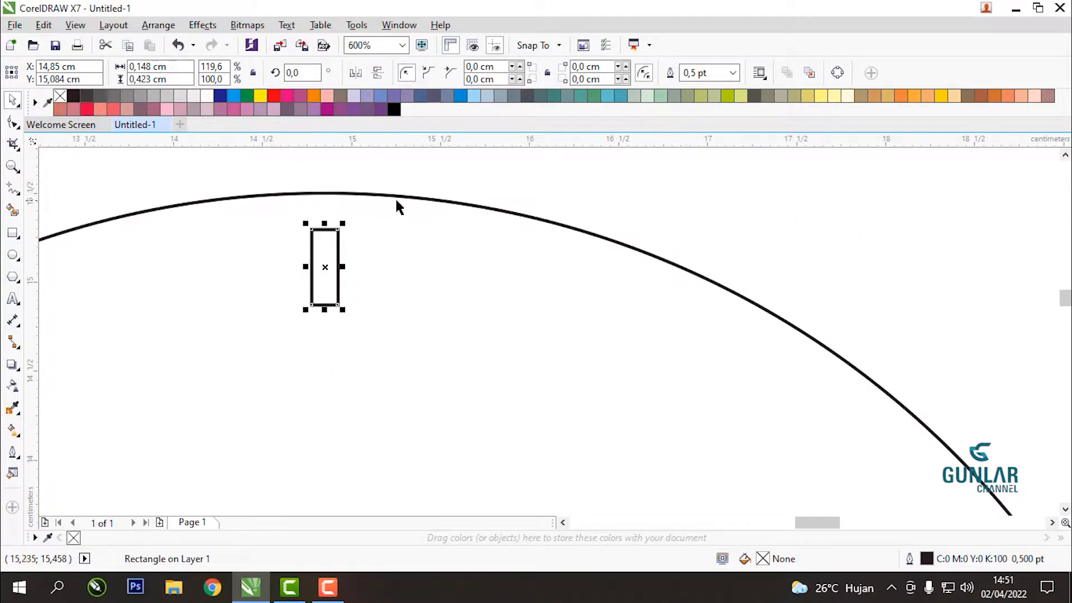
pyautogui.keyDown('shift'); pyautogui.click(396, 199); pyautogui.keyUp('shift')
pyautogui.scroll(-3, 413, 204)
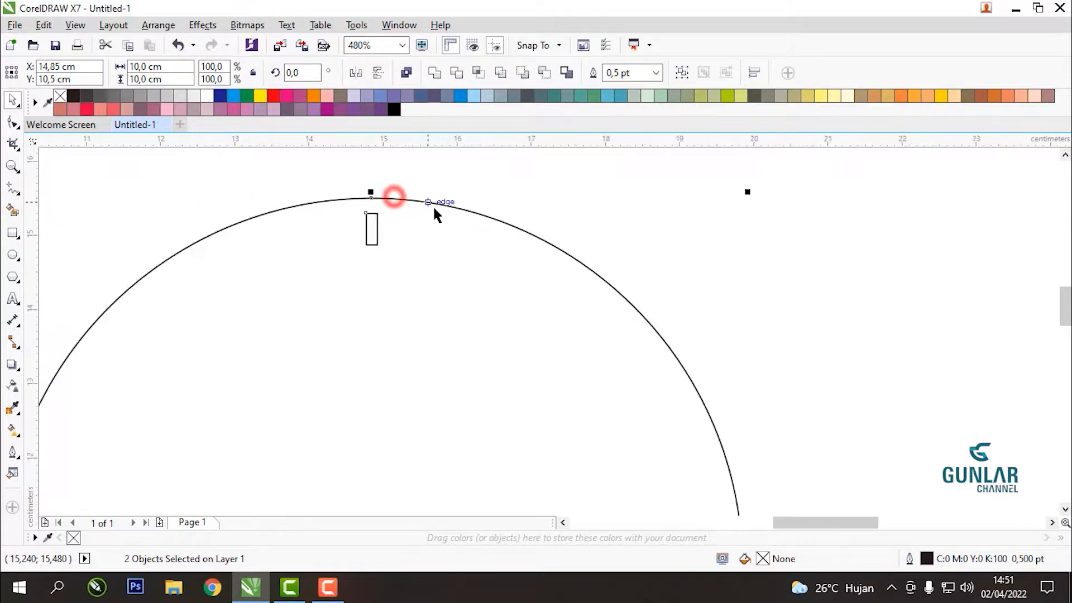
pyautogui.click(551, 216)
pyautogui.moveTo(285, 189); pyautogui.dragTo(633, 442)
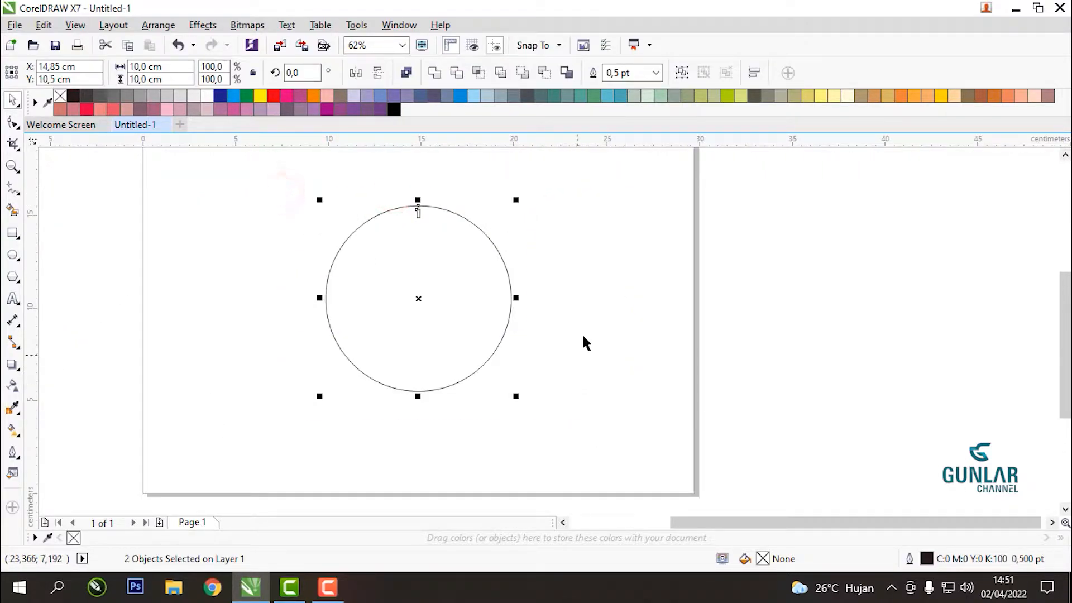
# - Move the small rectangle slightly up toward the circle's edge, to a Y position of about 15.12 cm
pyautogui.click(587, 313)
pyautogui.scroll(4, 416, 213)
pyautogui.moveTo(383, 258); pyautogui.dragTo(383, 246)
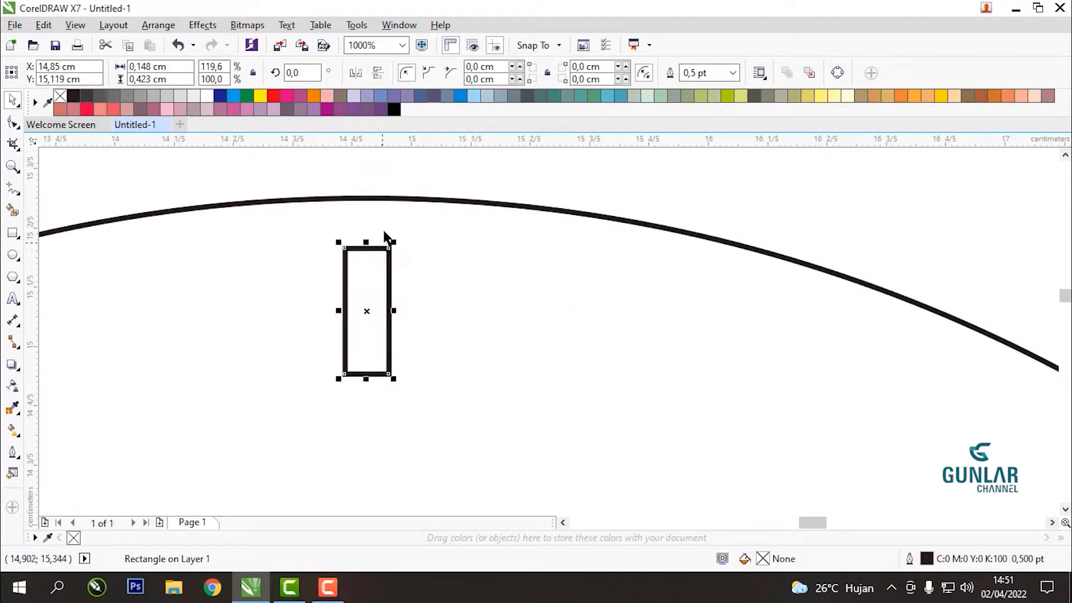
# - Fill the small rectangle with black (C:100 M:100 Y:100 K:100) and remove its outline
pyautogui.click(394, 110)
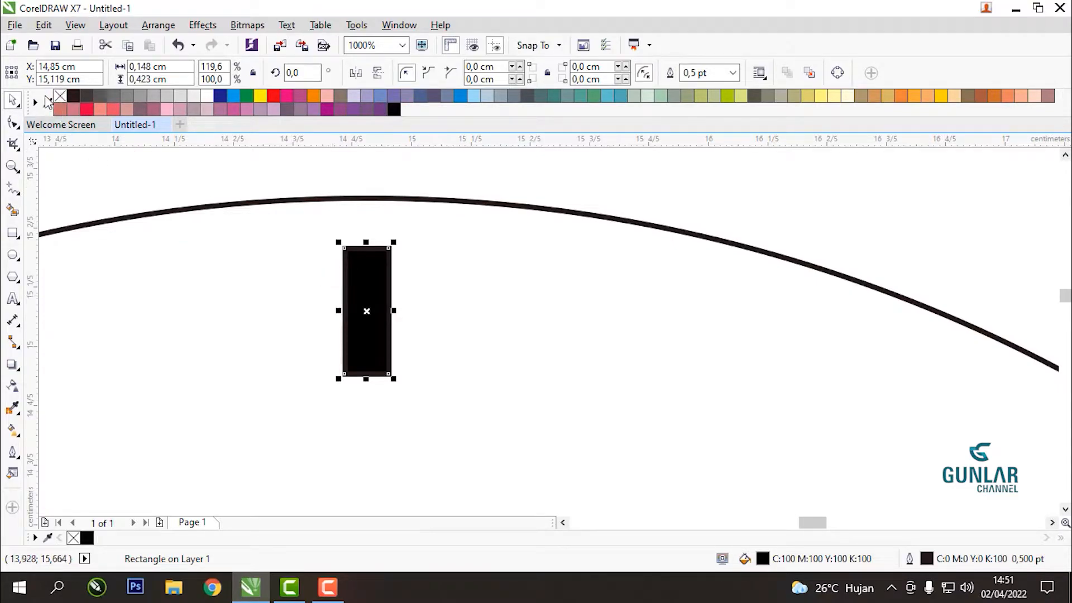
pyautogui.rightClick(60, 96)
pyautogui.scroll(-5, 421, 234)
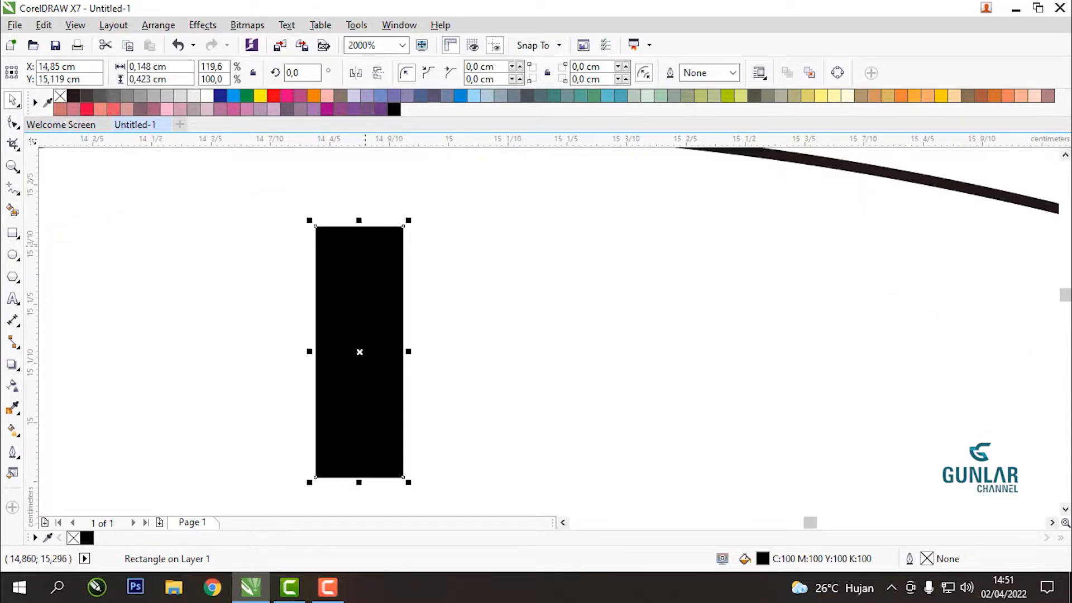
pyautogui.scroll(-2, 367, 255)
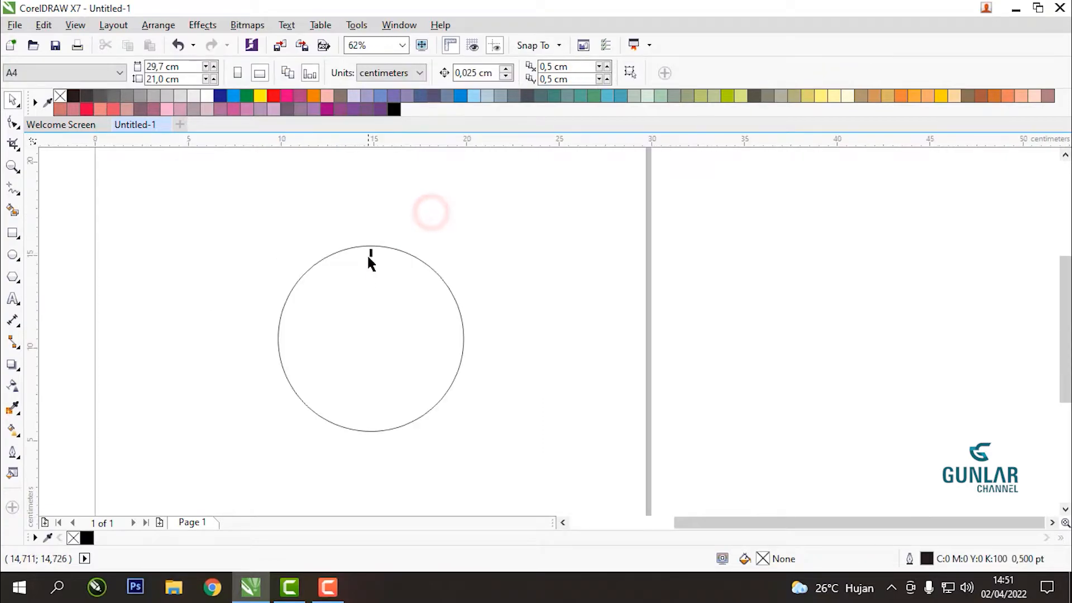
# - Round all four corners of the black rectangle fully, to a radius of about 0.074 cm, with the Shape tool
pyautogui.scroll(8, 367, 254)
pyautogui.click(388, 214)
pyautogui.scroll(3, 388, 214)
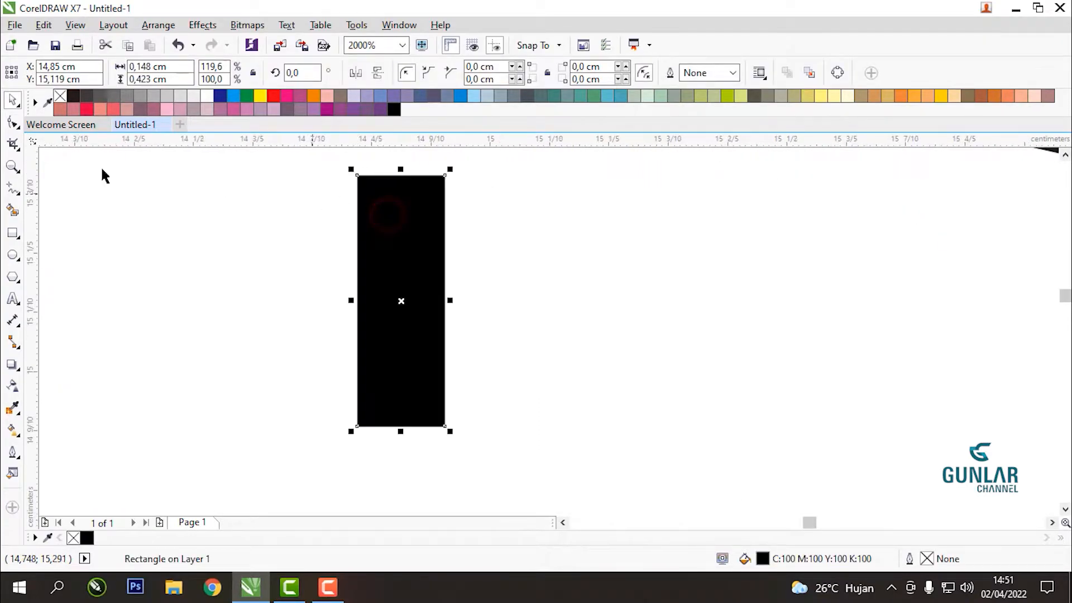
pyautogui.click(14, 124)
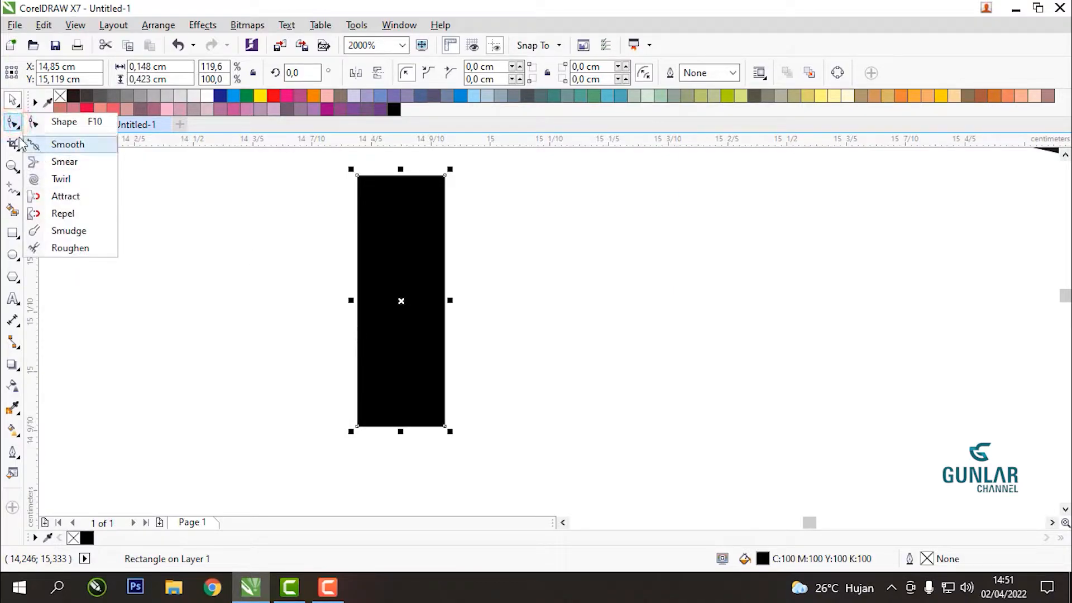
pyautogui.click(53, 123)
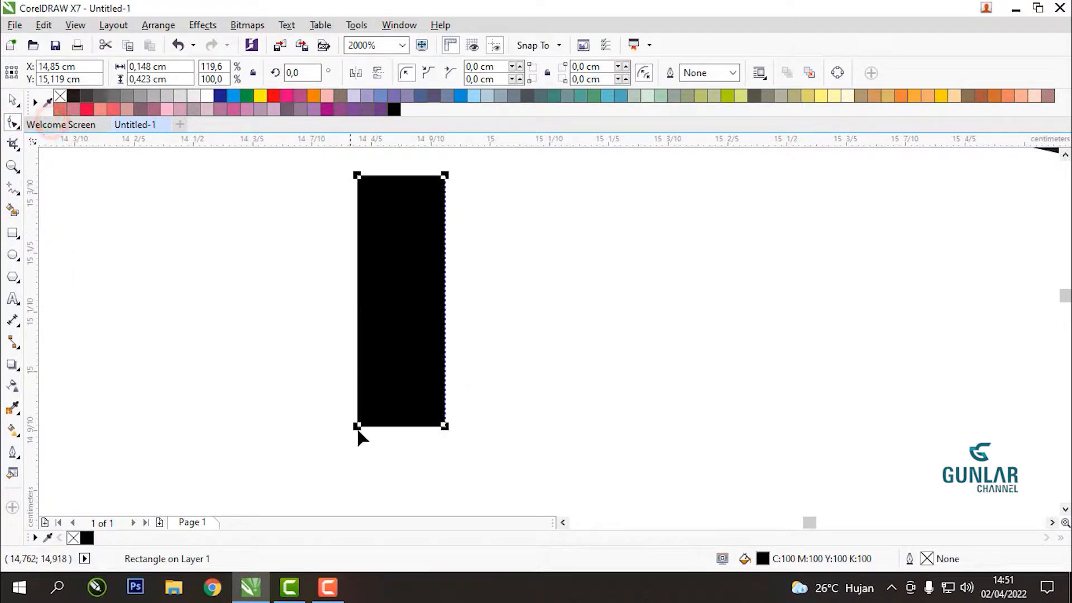
pyautogui.moveTo(356, 428); pyautogui.dragTo(355, 330)
pyautogui.click(12, 99)
pyautogui.scroll(-3, 336, 190)
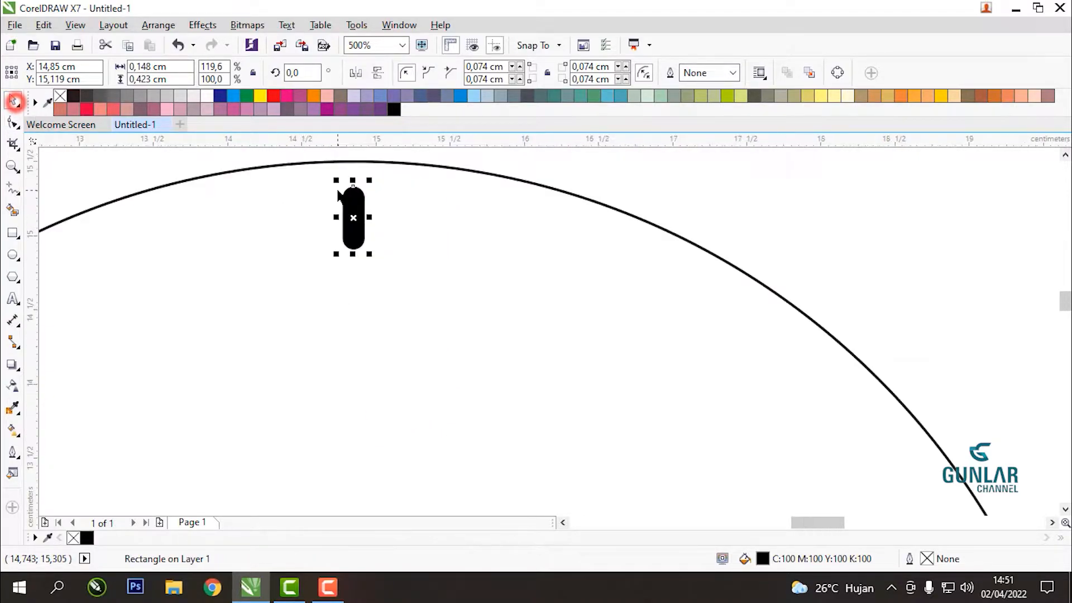
pyautogui.click(494, 169)
pyautogui.scroll(-3, 491, 179)
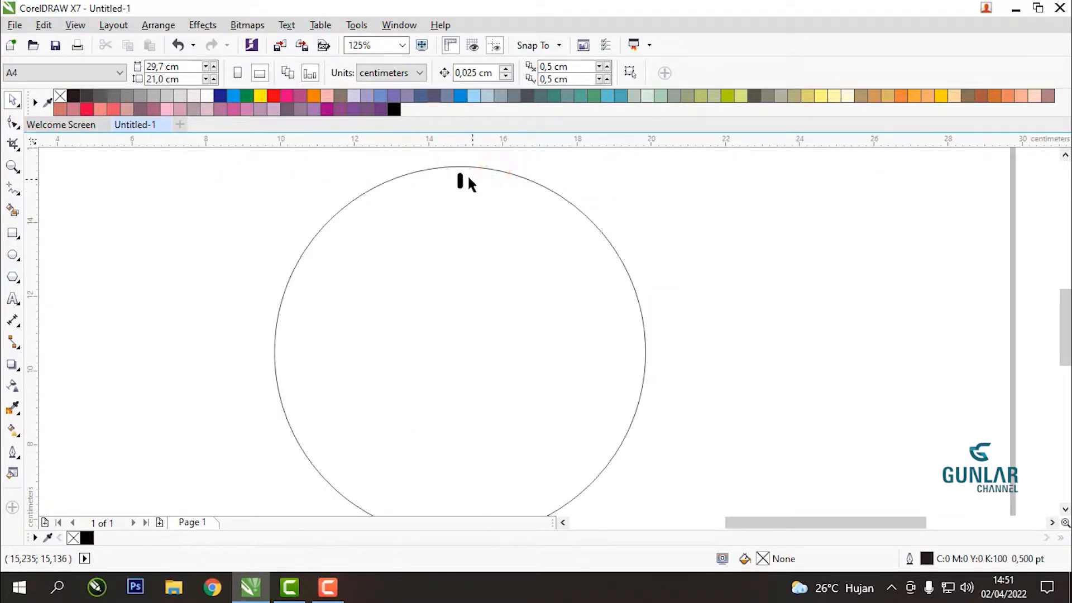
# - Select the small black rounded bar and open the Transformations docker with its Position options
pyautogui.click(459, 176)
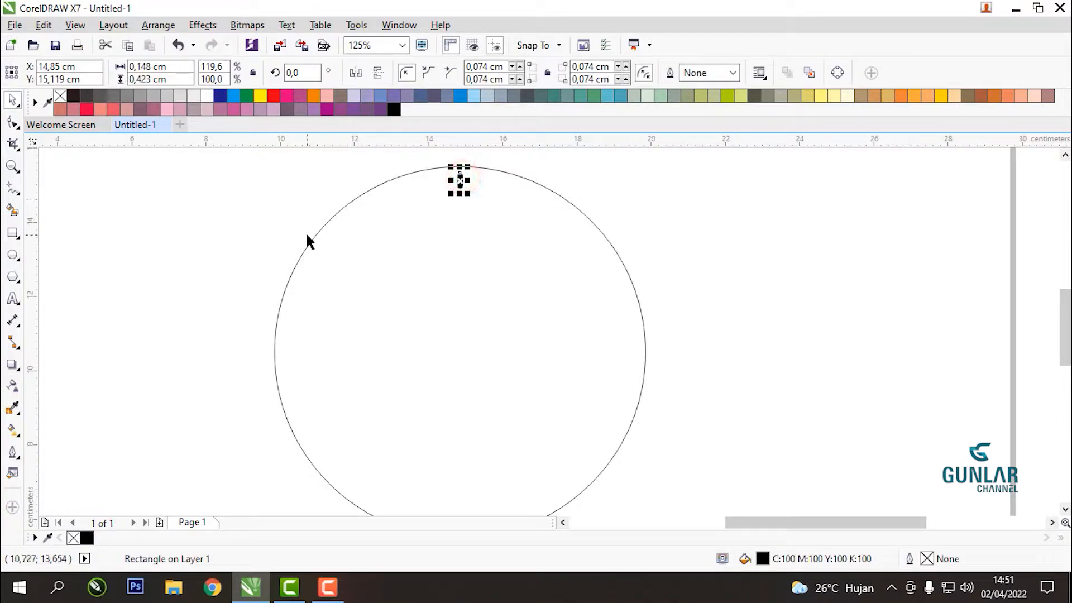
pyautogui.scroll(-1, 460, 194)
pyautogui.scroll(1, 468, 188)
pyautogui.scroll(1, 340, 212)
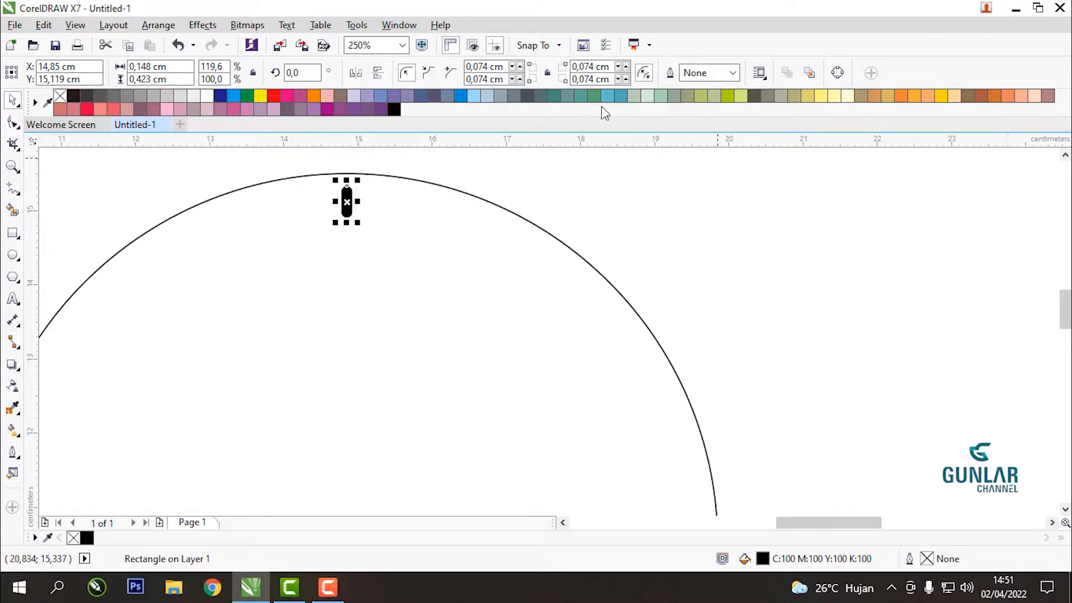
pyautogui.click(163, 23)
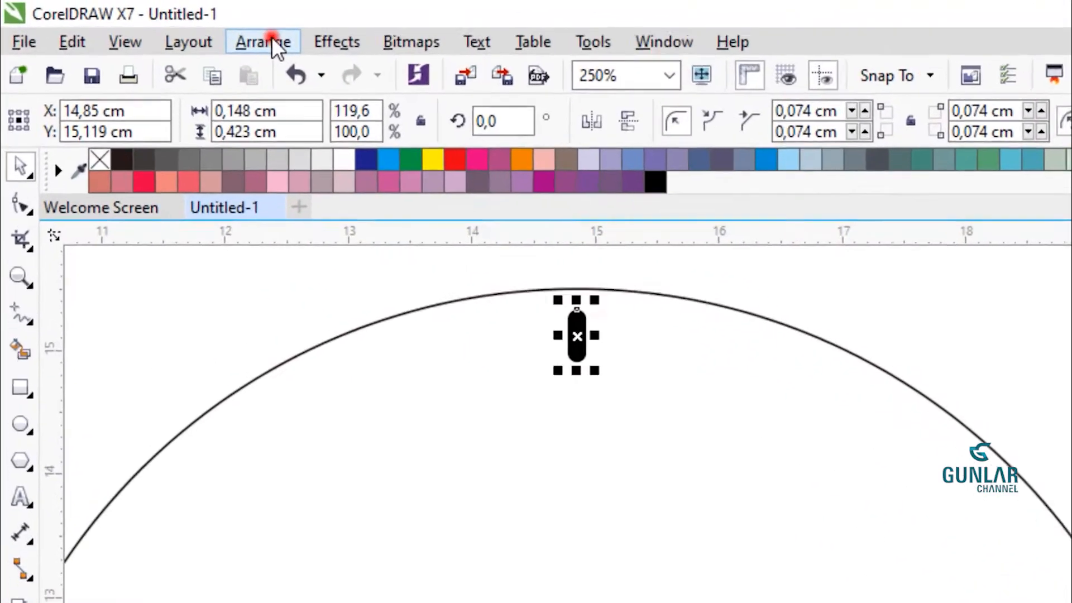
pyautogui.moveTo(283, 64)
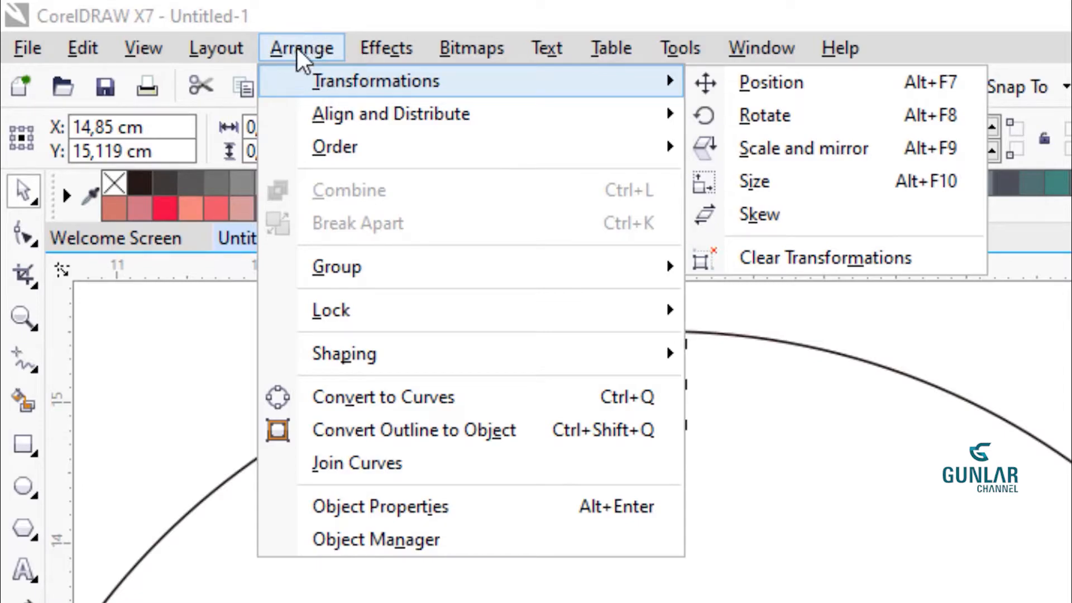
pyautogui.click(763, 84)
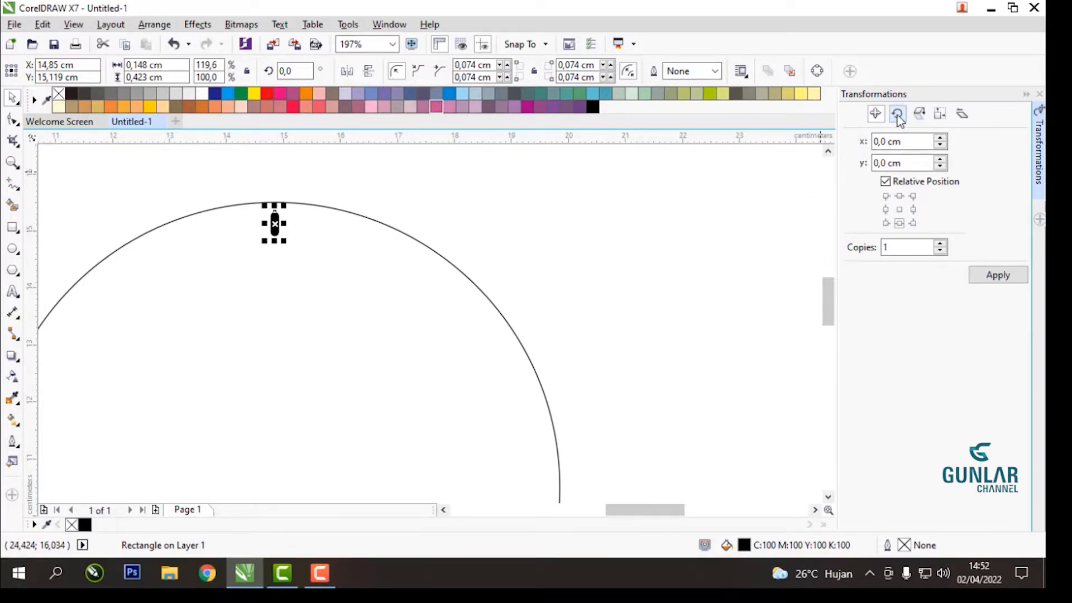
# - Move the black bar's rotation centre straight down to the centre of the large circle
pyautogui.click(404, 184)
pyautogui.scroll(-2, 404, 185)
pyautogui.scroll(2, 309, 226)
pyautogui.click(369, 184)
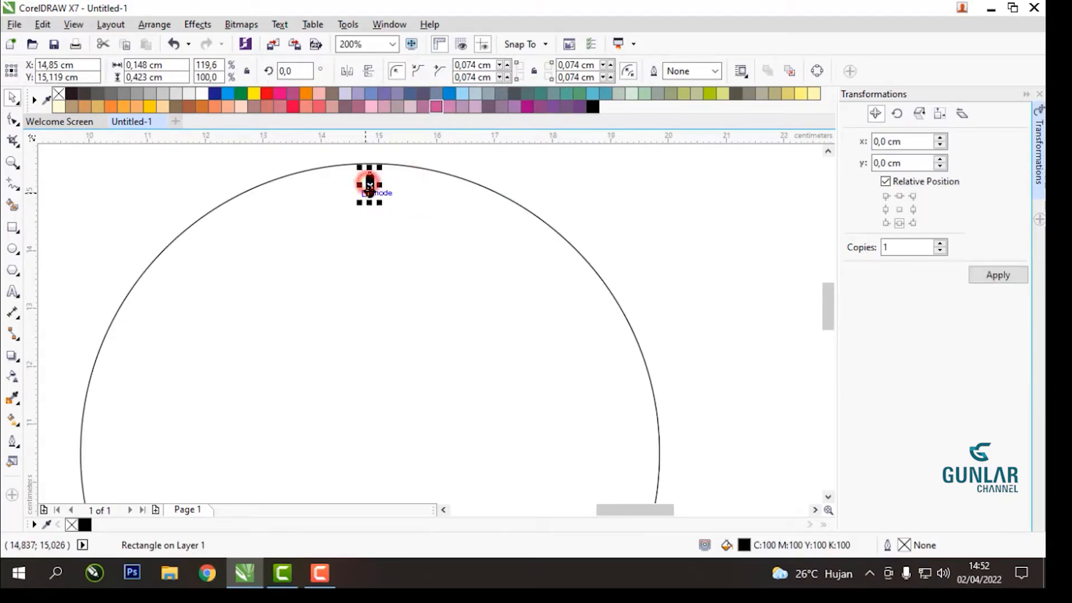
pyautogui.scroll(2, 369, 184)
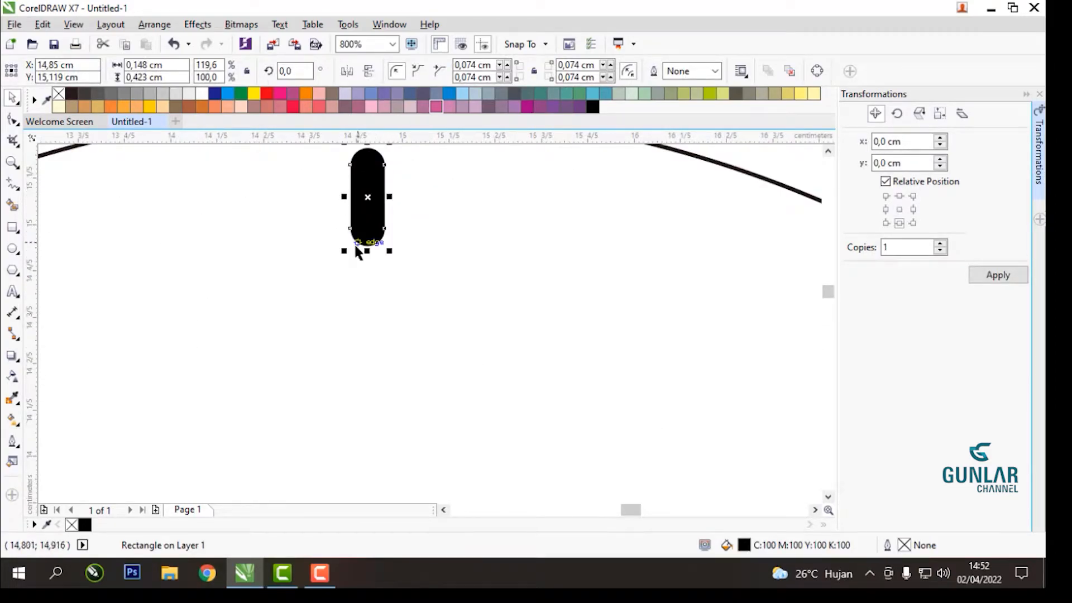
pyautogui.scroll(1, 368, 168)
pyautogui.scroll(-2, 345, 257)
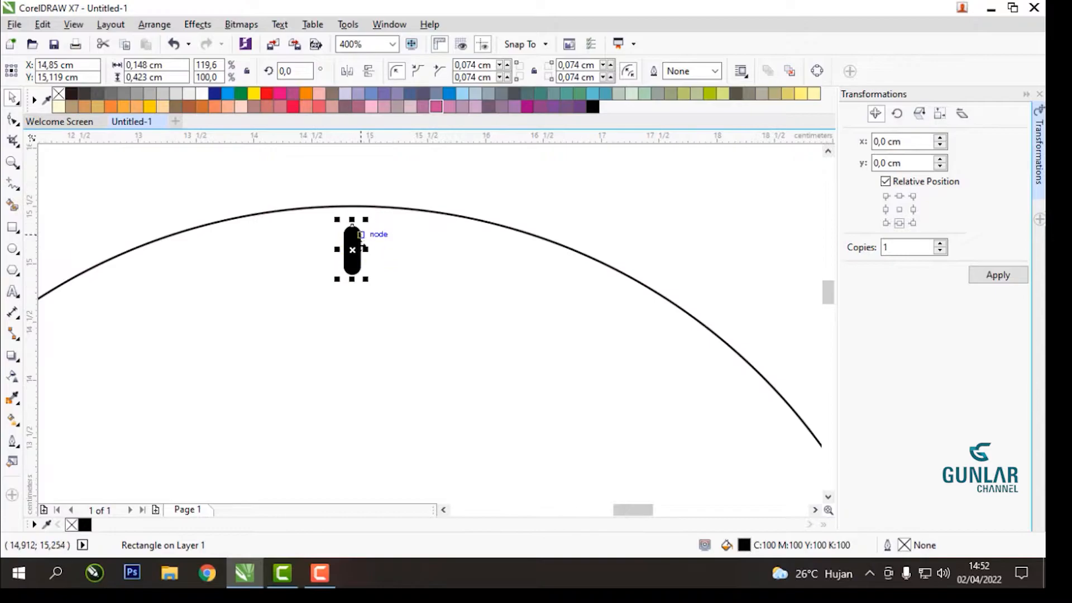
pyautogui.scroll(2, 340, 247)
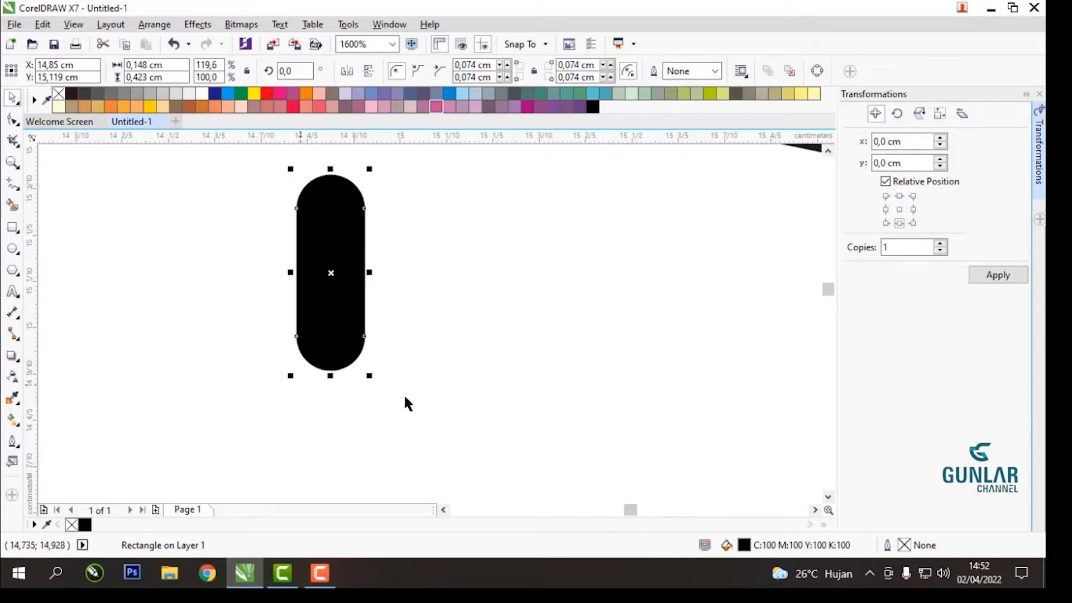
pyautogui.click(331, 273)
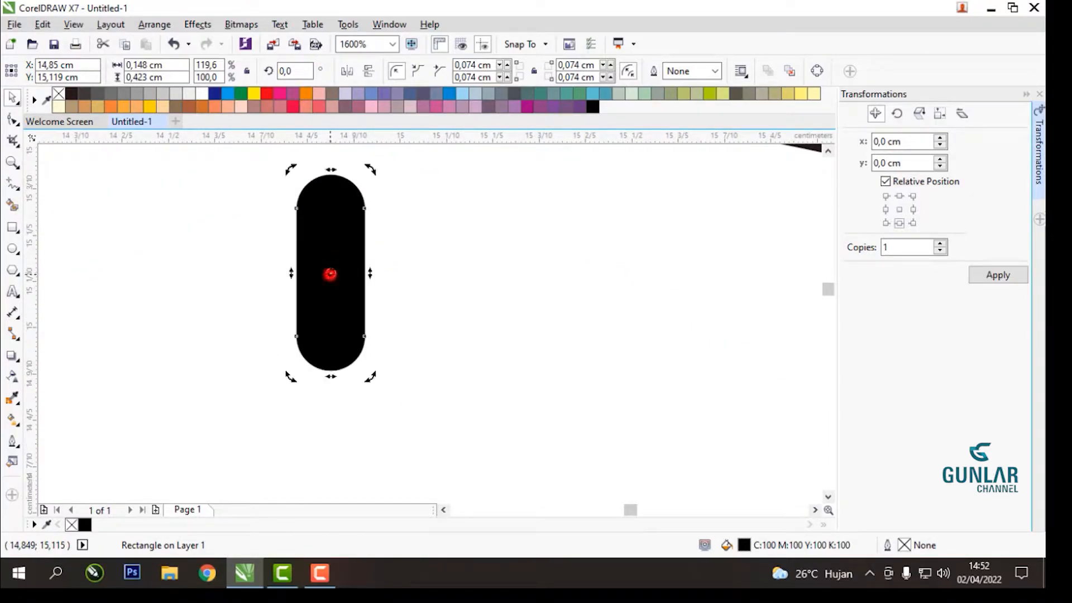
pyautogui.scroll(-2, 329, 196)
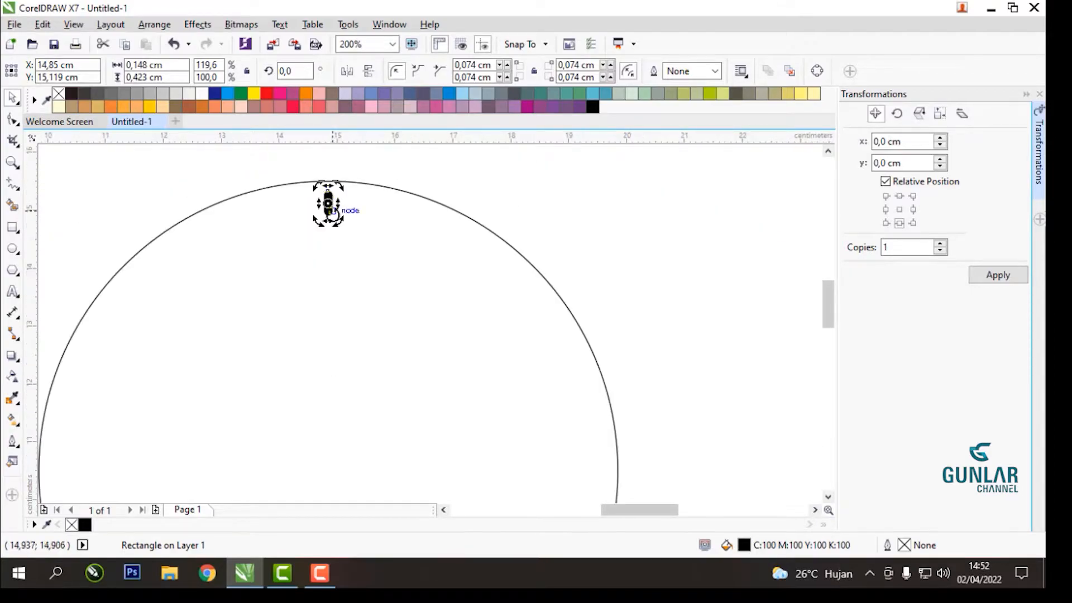
pyautogui.scroll(4, 332, 193)
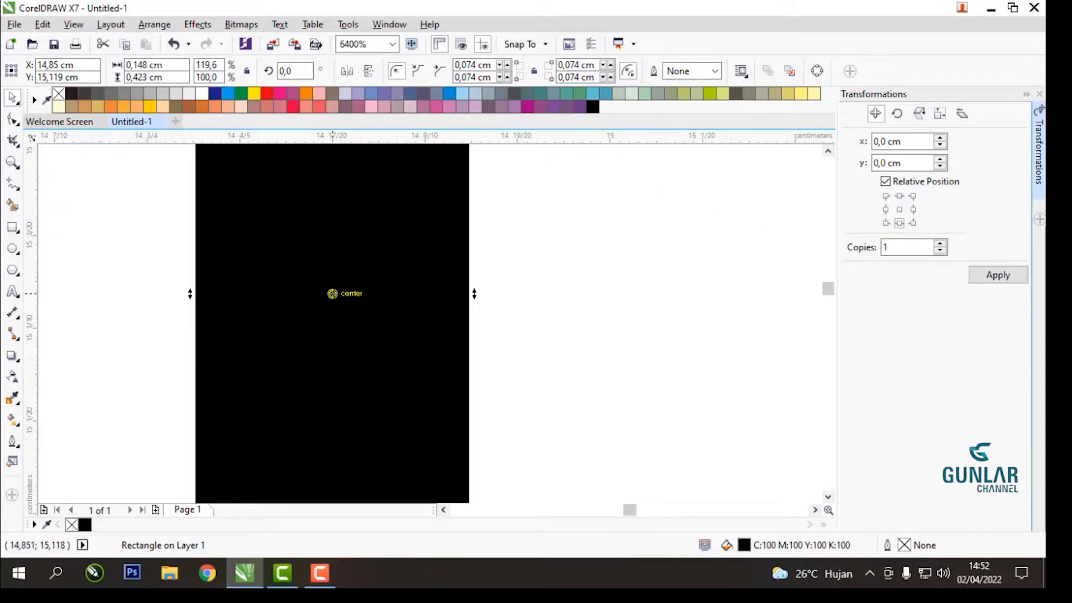
pyautogui.scroll(-6, 332, 293)
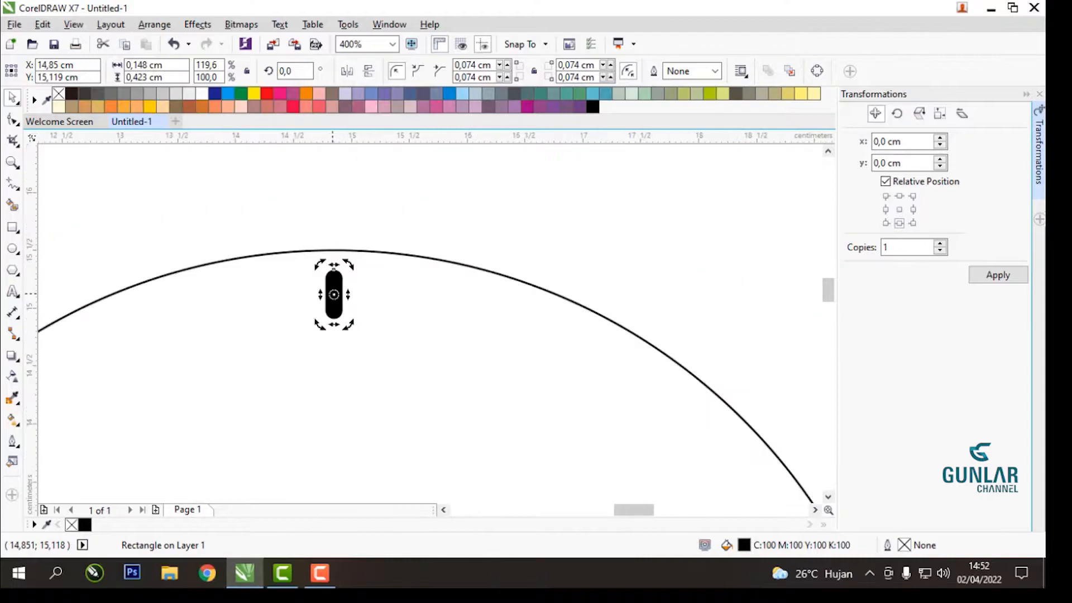
pyautogui.moveTo(332, 293); pyautogui.dragTo(334, 428)
pyautogui.scroll(1, 331, 445)
pyautogui.scroll(-2, 342, 385)
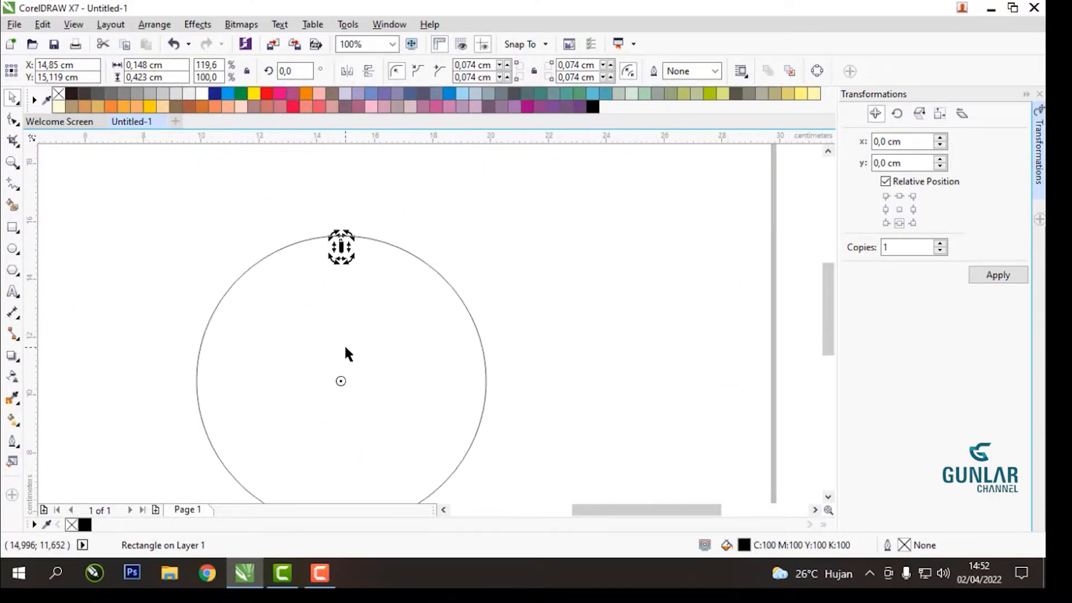
pyautogui.scroll(1, 371, 299)
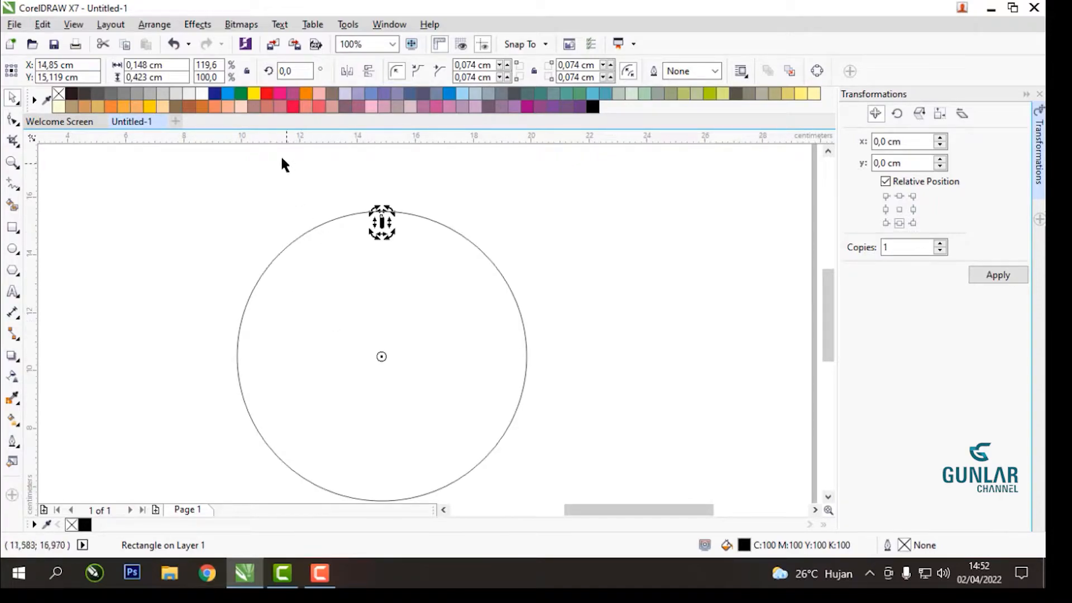
# - Add a vertical and a horizontal guideline and centre both on the page, crossing at the circle's centre
pyautogui.moveTo(348, 140); pyautogui.dragTo(442, 176)
pyautogui.press('p')
pyautogui.moveTo(31, 283); pyautogui.dragTo(99, 324)
pyautogui.press('p')
pyautogui.scroll(4, 359, 362)
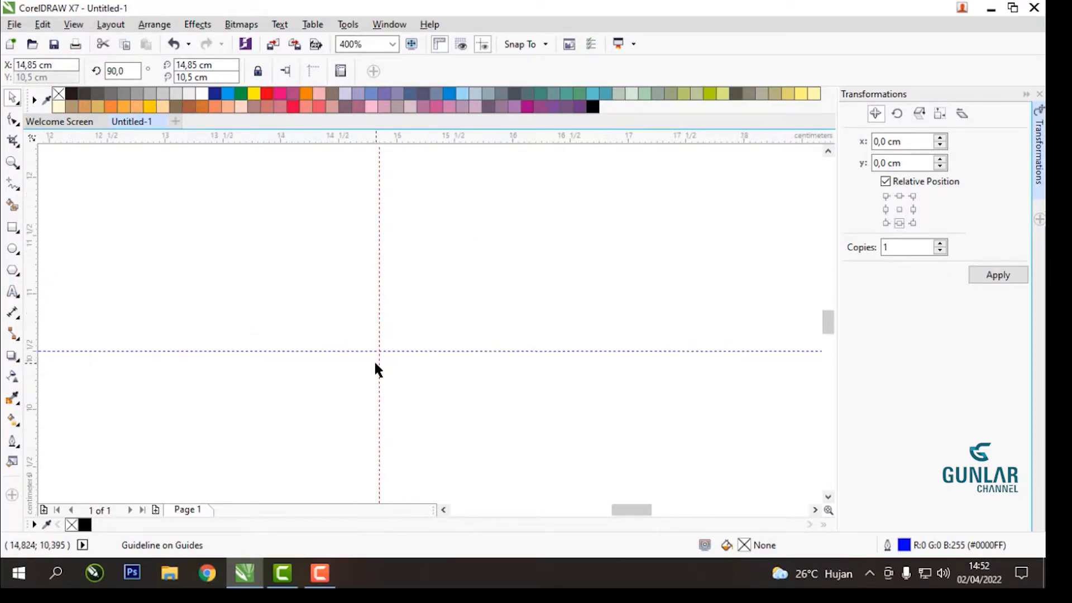
pyautogui.scroll(-3, 377, 351)
pyautogui.scroll(4, 383, 296)
# - Reselect the black bar with its rotation handles and check its rotation centre against the guideline intersection
pyautogui.click(384, 251)
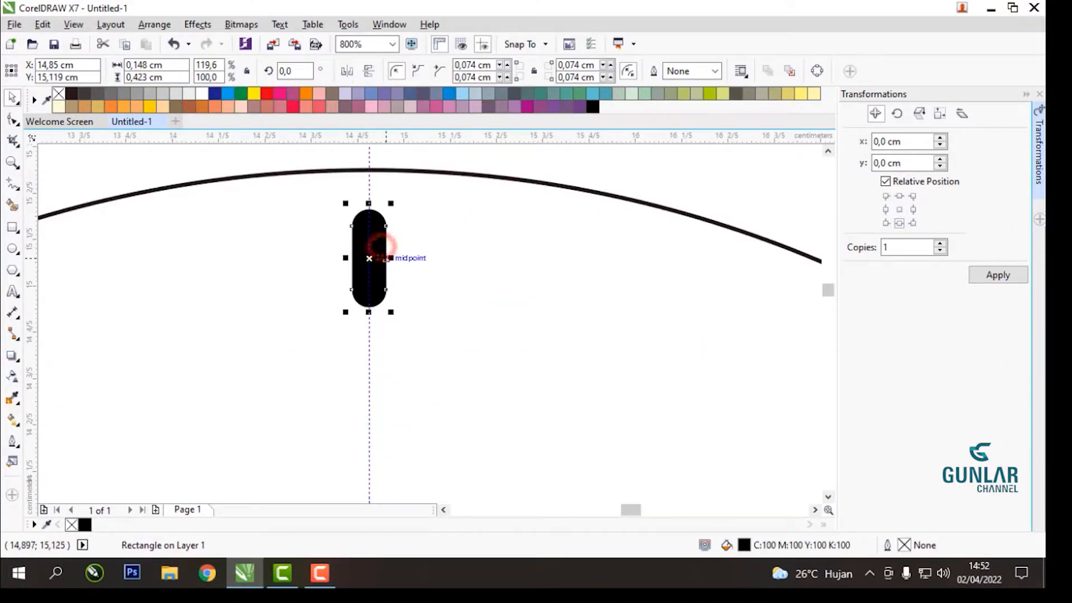
pyautogui.click(380, 255)
pyautogui.scroll(-3, 380, 256)
pyautogui.scroll(4, 374, 352)
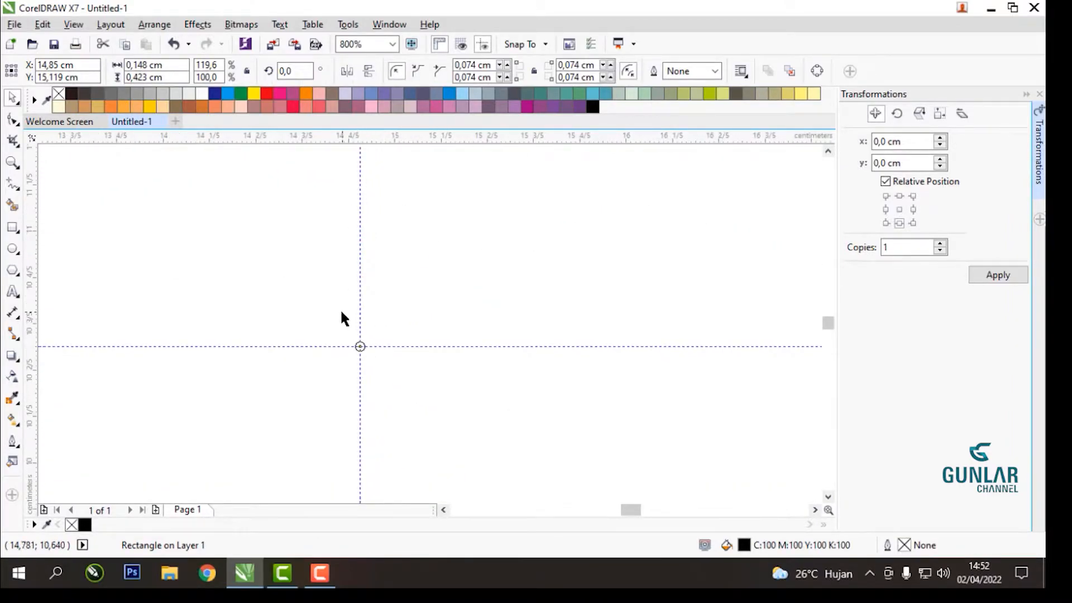
pyautogui.scroll(-3, 342, 319)
pyautogui.scroll(2, 325, 158)
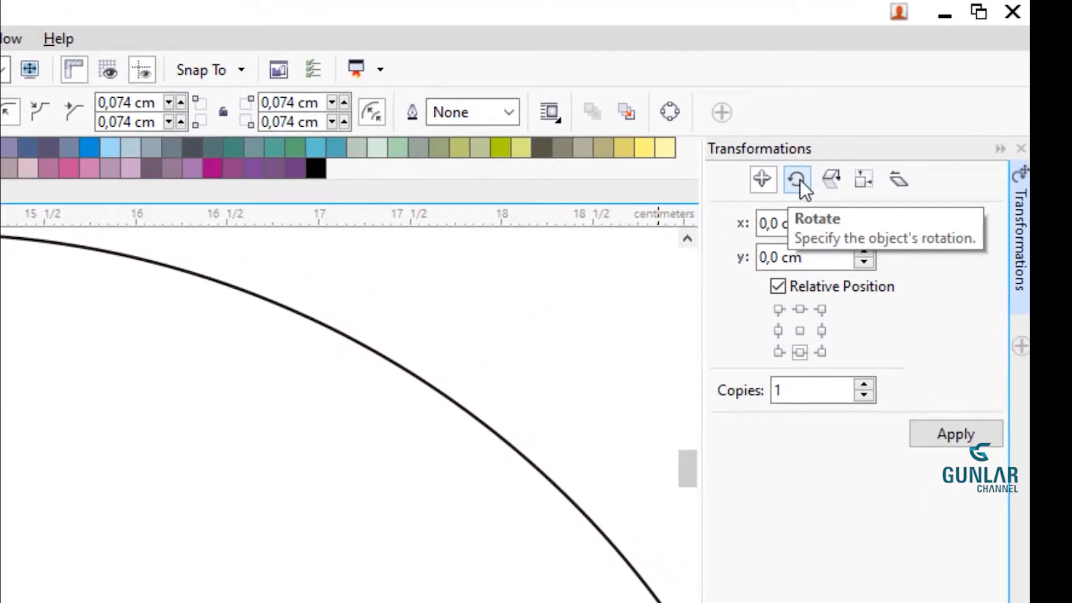
# - Rotate the black bar around the circle's centre by 30° with 12 copies, and deselect the result
pyautogui.click(799, 179)
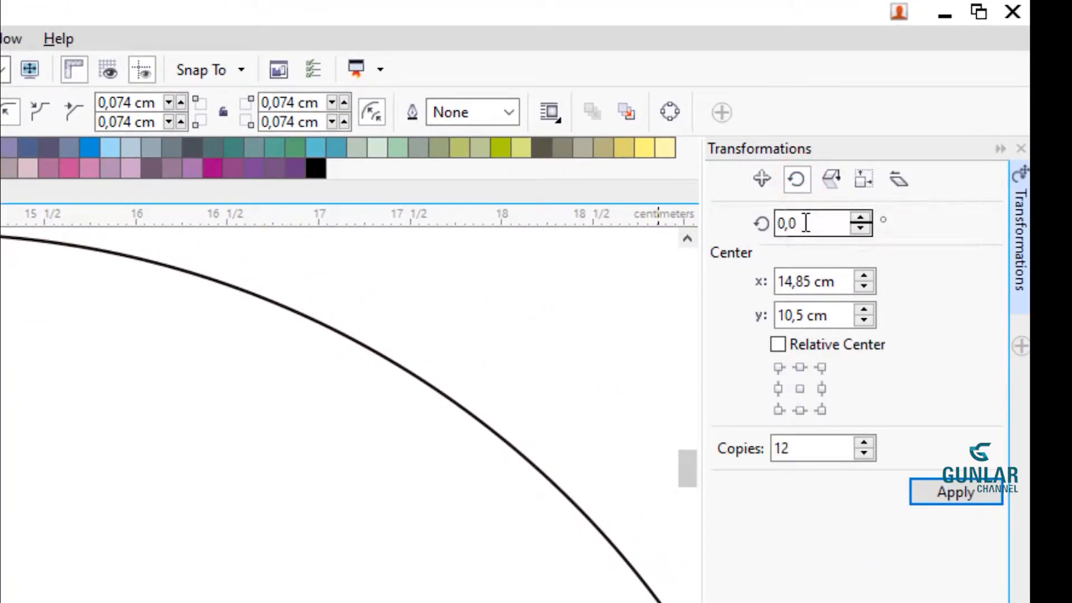
pyautogui.doubleClick(804, 224)
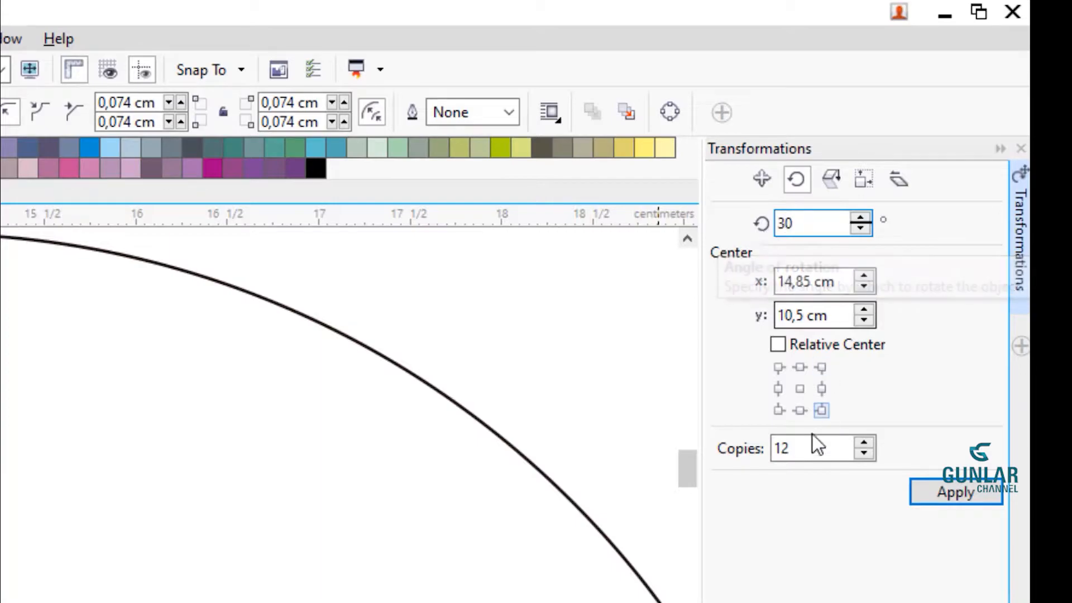
pyautogui.doubleClick(804, 447)
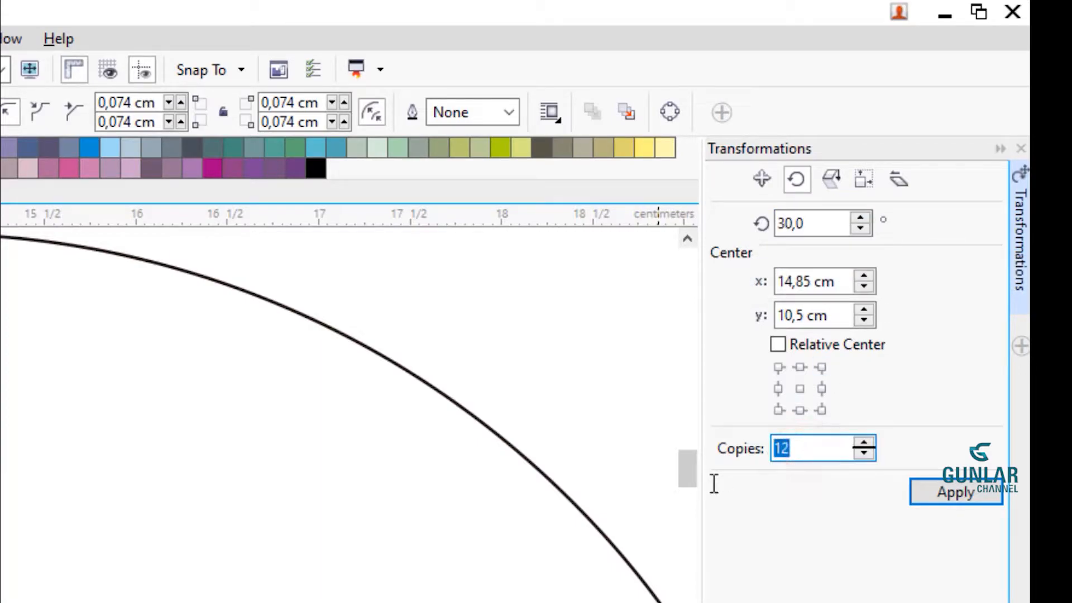
pyautogui.write('12')
pyautogui.press('Return')
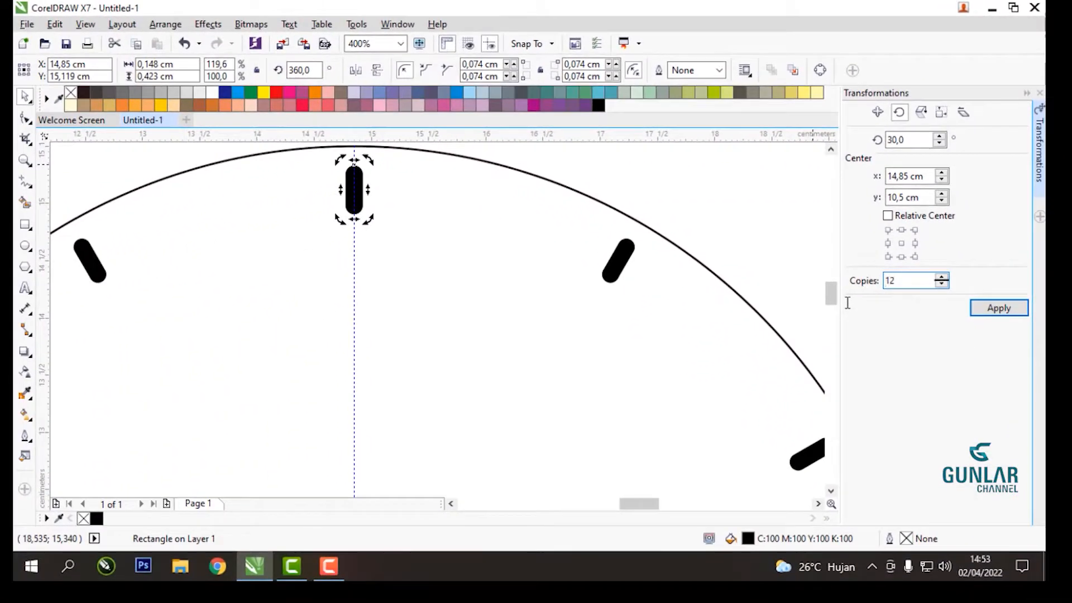
pyautogui.scroll(-4, 427, 190)
pyautogui.click(529, 193)
pyautogui.scroll(1, 435, 207)
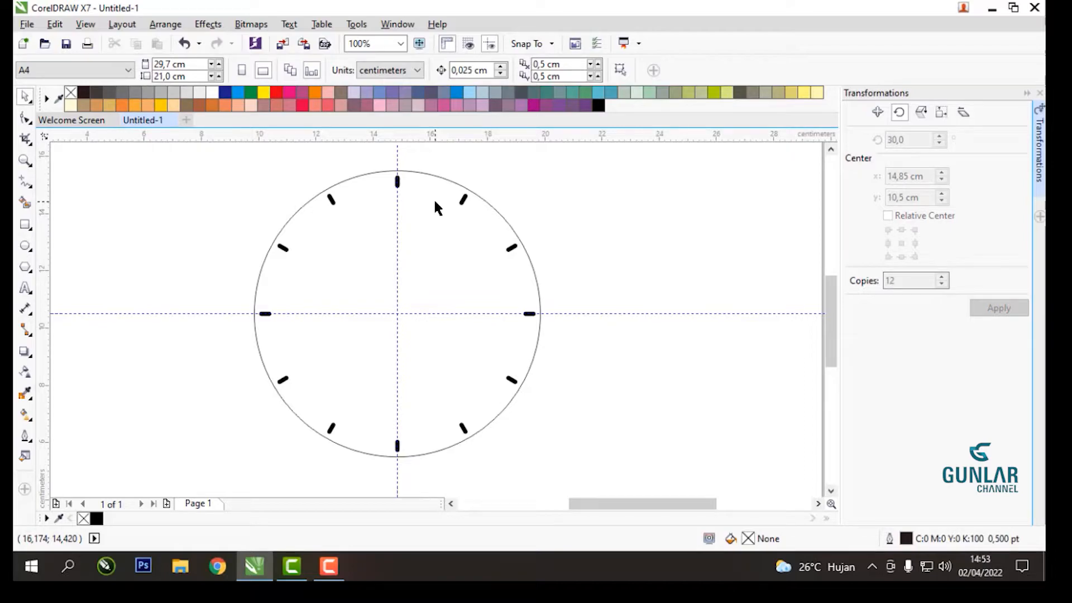
# - Apply a to-center contour with an offset of about 0.044 cm to the black bar at the circle's top, using the Contour tool
pyautogui.scroll(1, 399, 181)
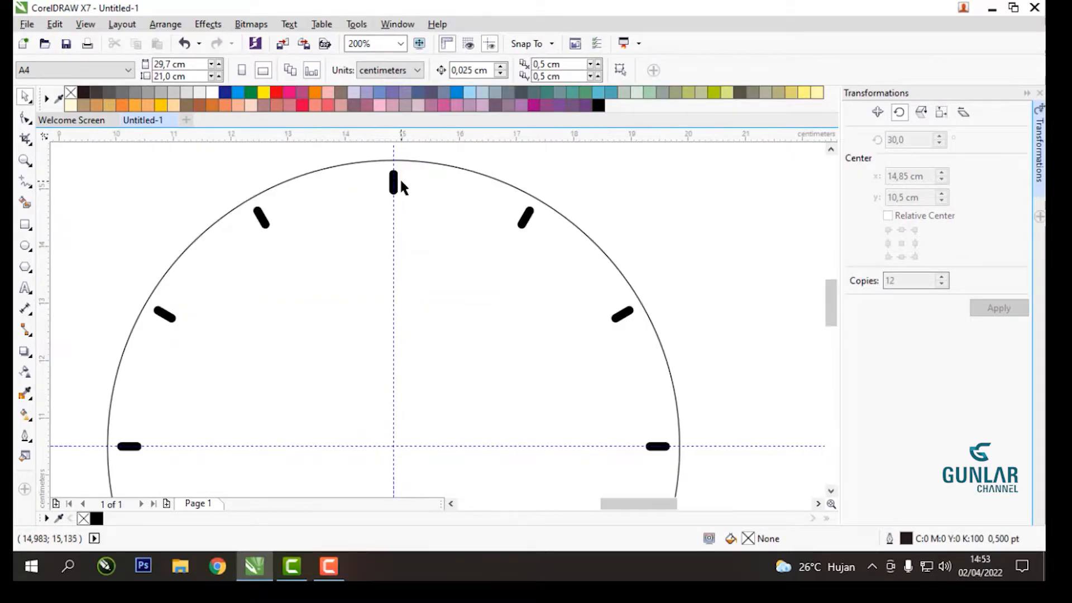
pyautogui.scroll(1, 397, 184)
pyautogui.click(397, 182)
pyautogui.scroll(1, 401, 189)
pyautogui.scroll(-1, 407, 229)
pyautogui.scroll(1, 408, 230)
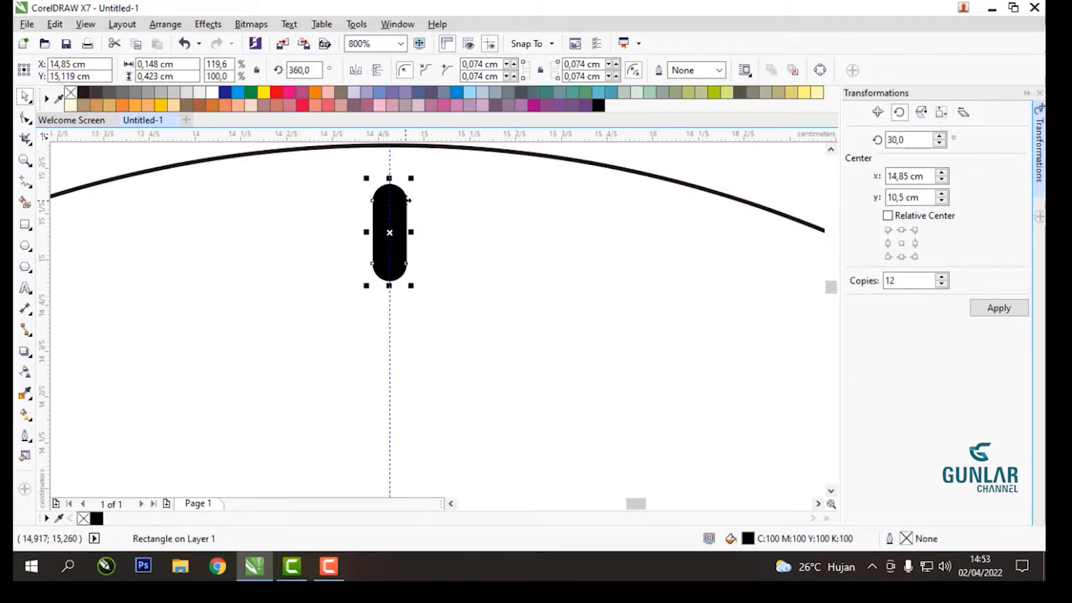
pyautogui.scroll(1, 408, 205)
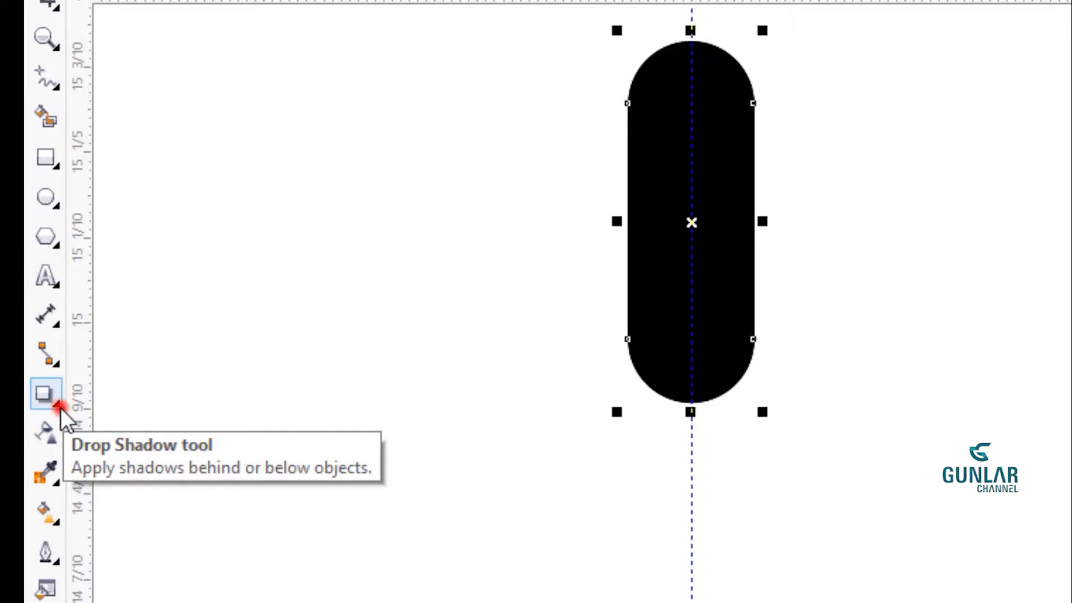
pyautogui.click(58, 406)
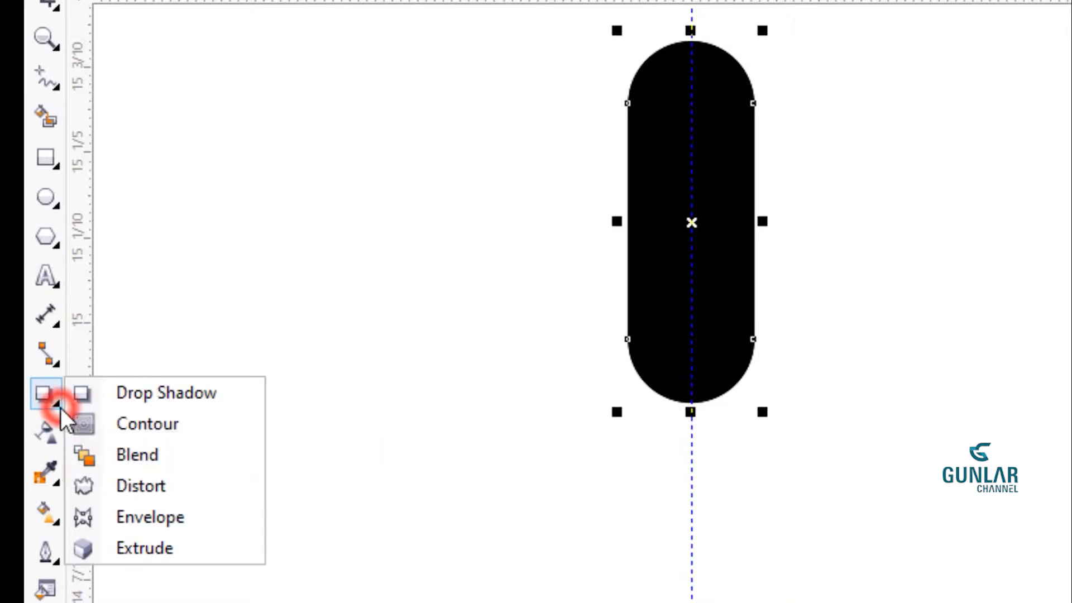
pyautogui.click(122, 430)
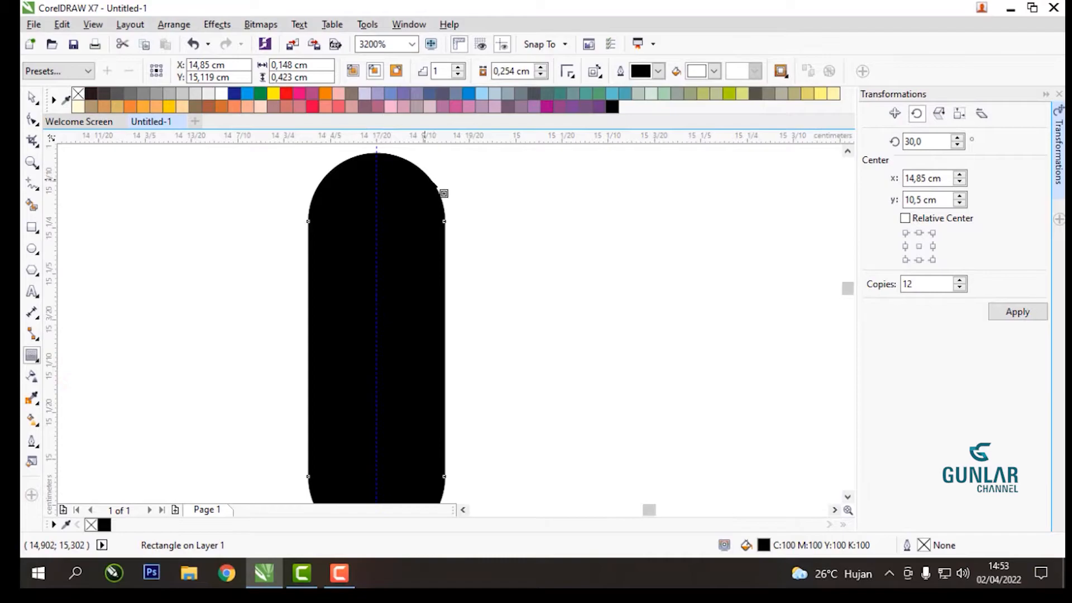
pyautogui.moveTo(425, 179); pyautogui.dragTo(400, 246)
pyautogui.moveTo(399, 349); pyautogui.dragTo(404, 349)
pyautogui.scroll(-2, 402, 220)
pyautogui.scroll(2, 407, 196)
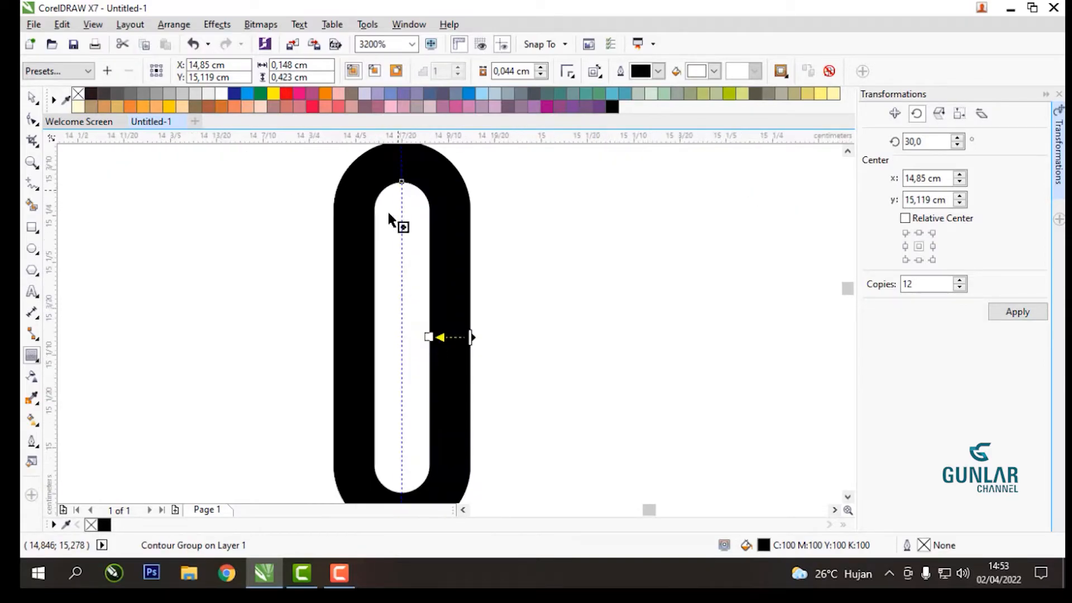
pyautogui.scroll(-1, 402, 232)
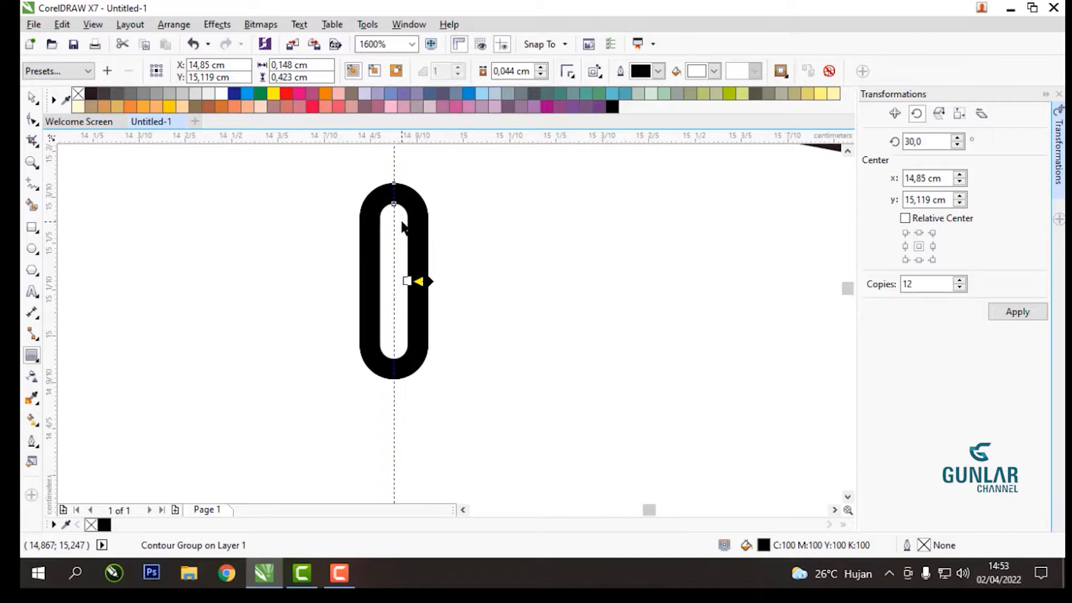
# - Break the contour group apart and move the white inner shape left of the black bar, to an X position of about 14.707 cm
pyautogui.hotkey('ctrl', 'k')
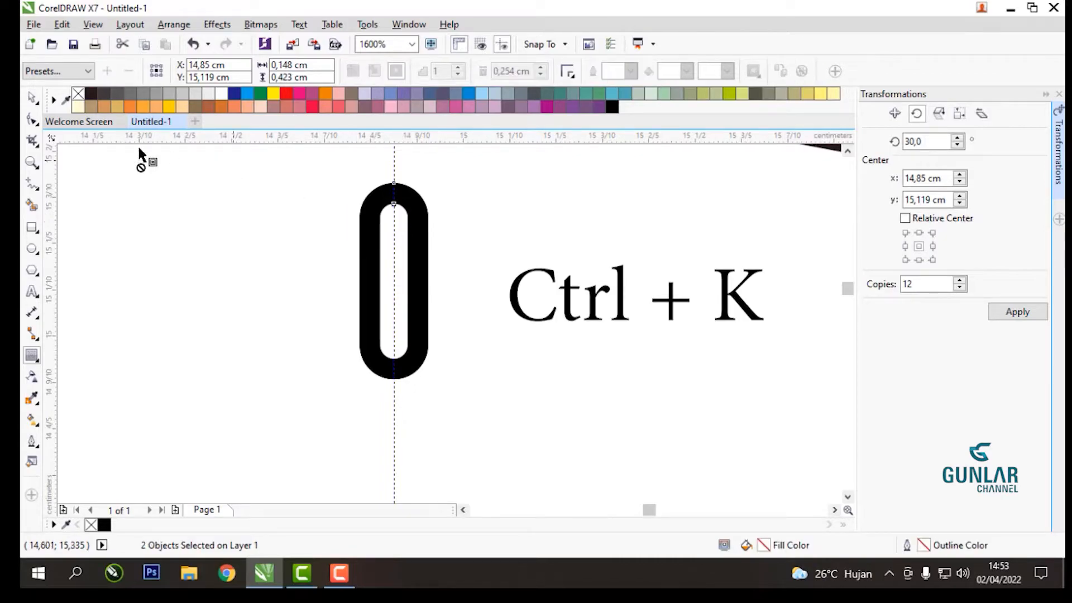
pyautogui.click(33, 99)
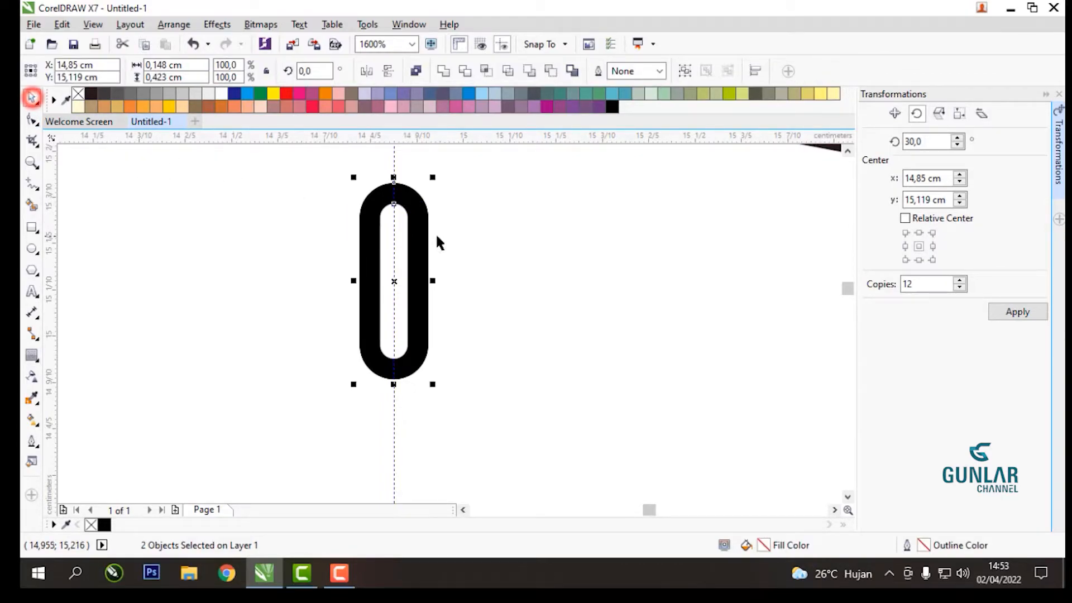
pyautogui.click(459, 203)
pyautogui.click(403, 218)
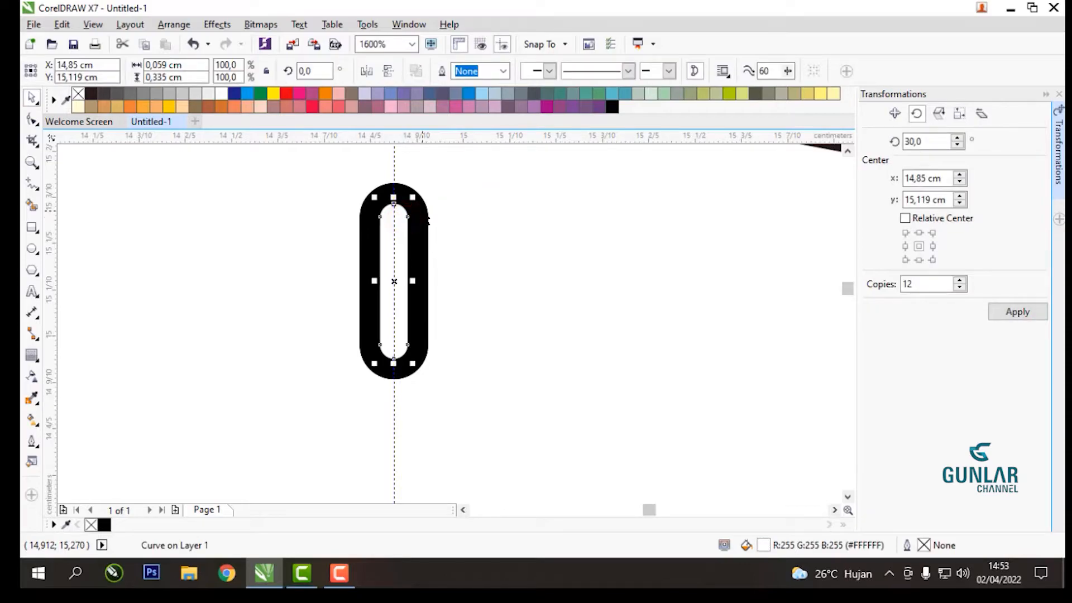
pyautogui.scroll(3, 413, 217)
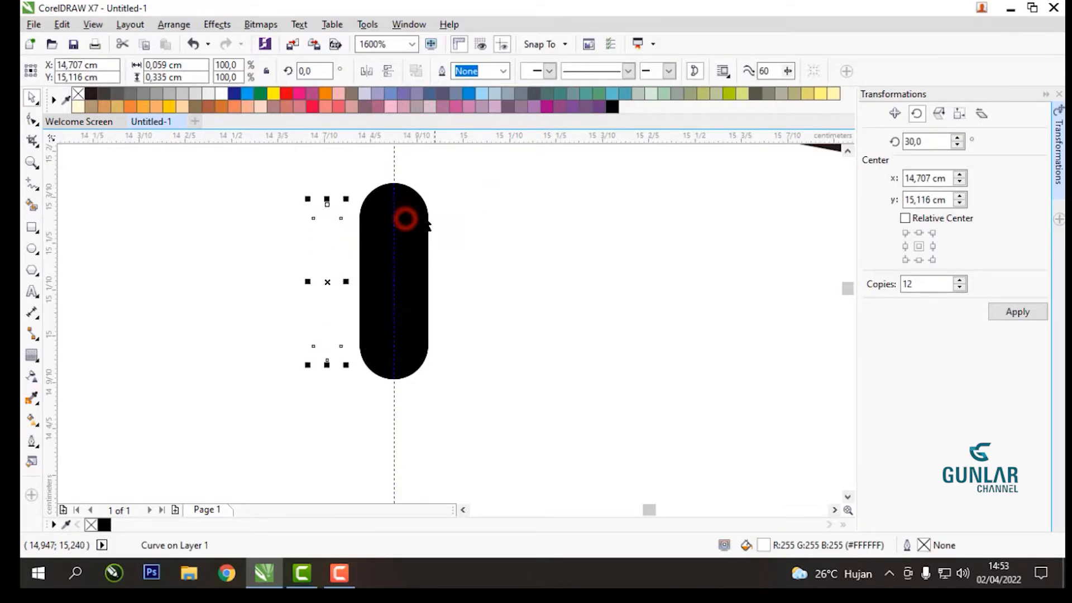
# - Fill the inner shape of the black bar with red and shorten it from its lower end to a height of about 0.186 cm
pyautogui.scroll(-2, 488, 219)
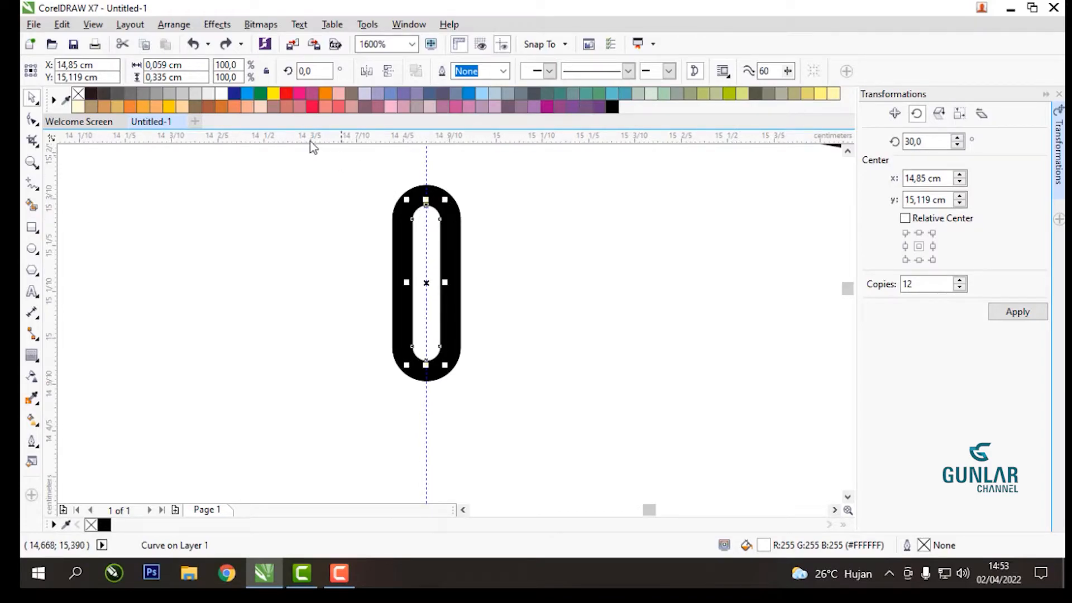
pyautogui.click(286, 94)
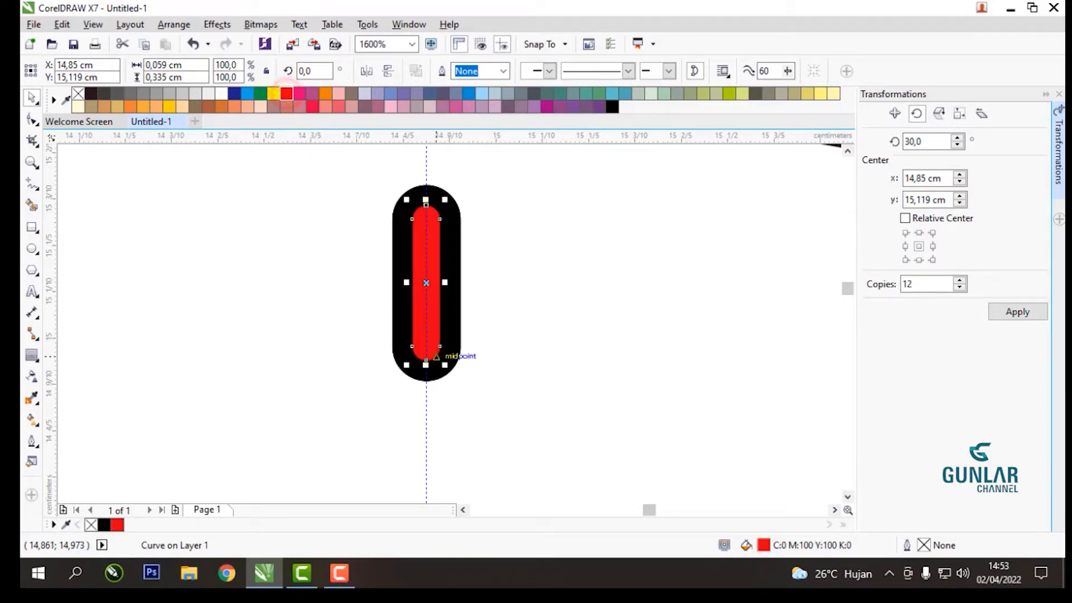
pyautogui.moveTo(426, 360); pyautogui.dragTo(441, 265)
pyautogui.click(512, 220)
pyautogui.scroll(-2, 507, 220)
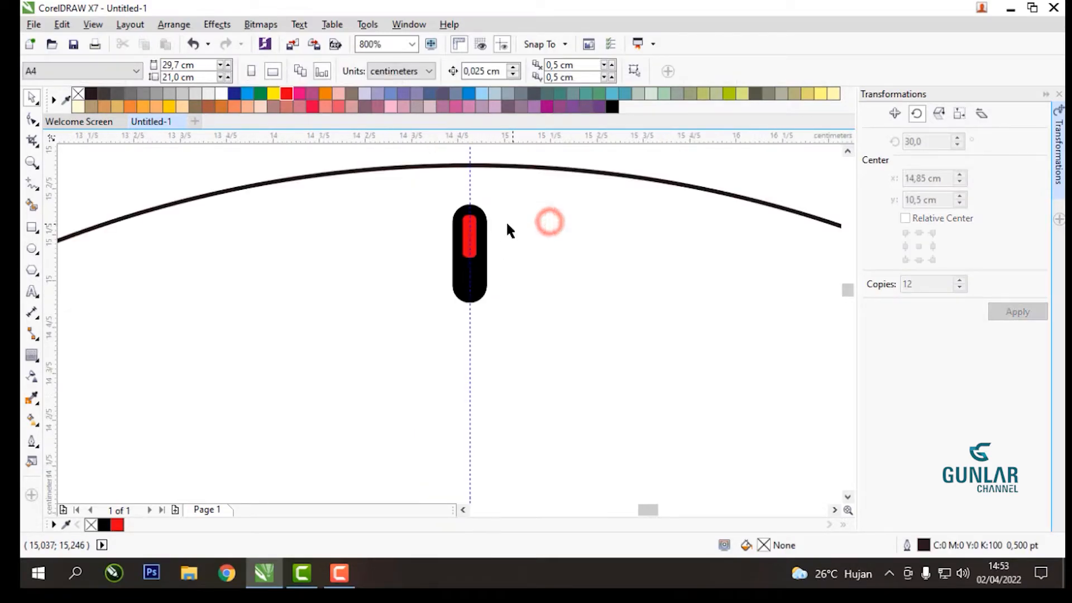
pyautogui.scroll(2, 508, 224)
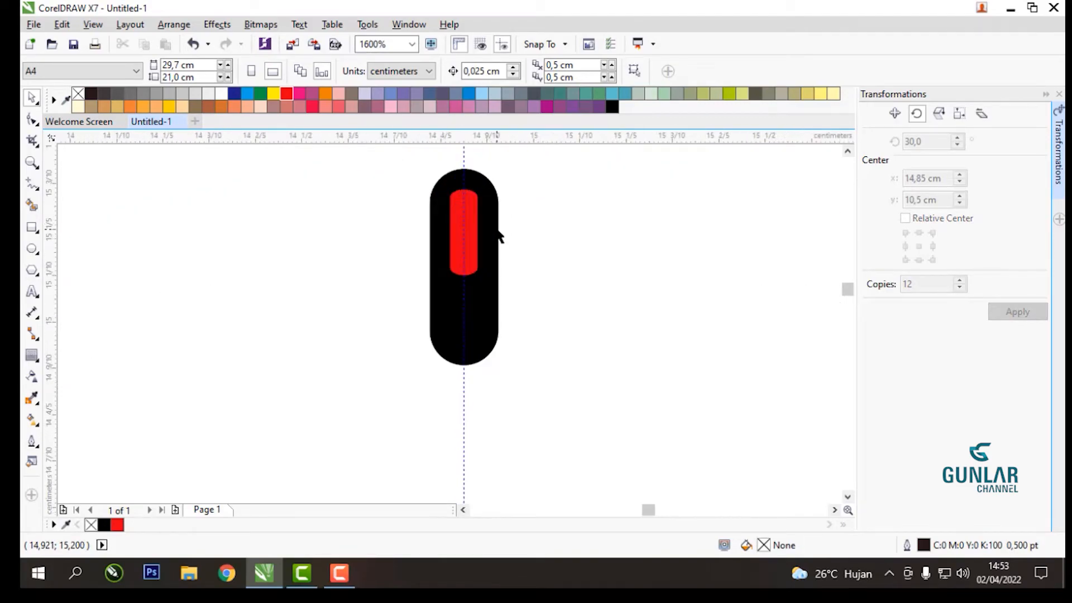
# - Move the red shape's rotation centre to the guideline intersection at the circle's centre, X 14.85 cm, Y 10.5 cm
pyautogui.click(473, 211)
pyautogui.scroll(1, 472, 219)
pyautogui.click(470, 244)
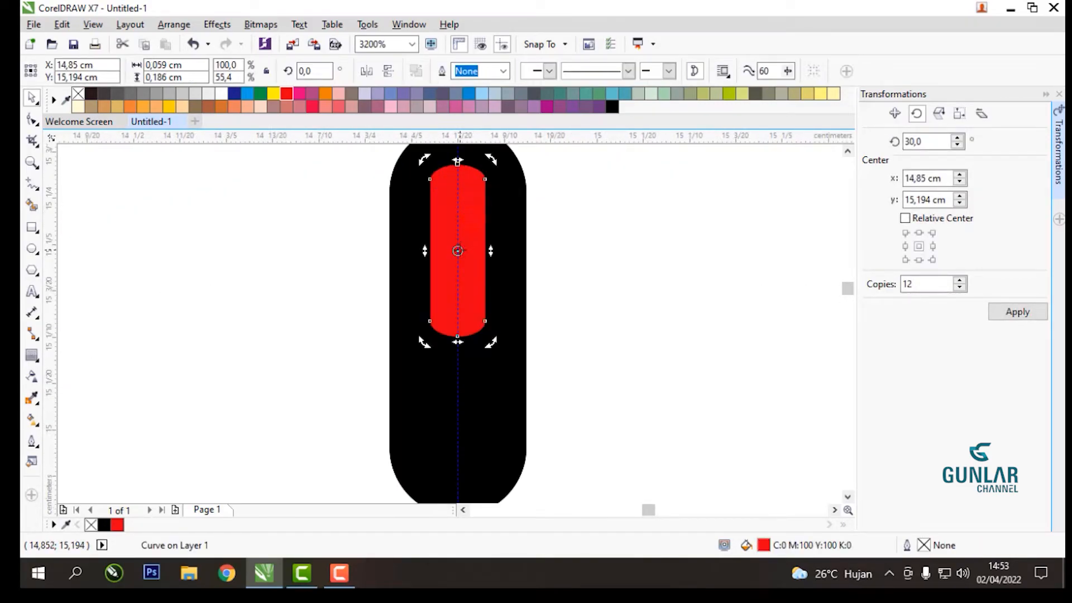
pyautogui.scroll(-4, 458, 250)
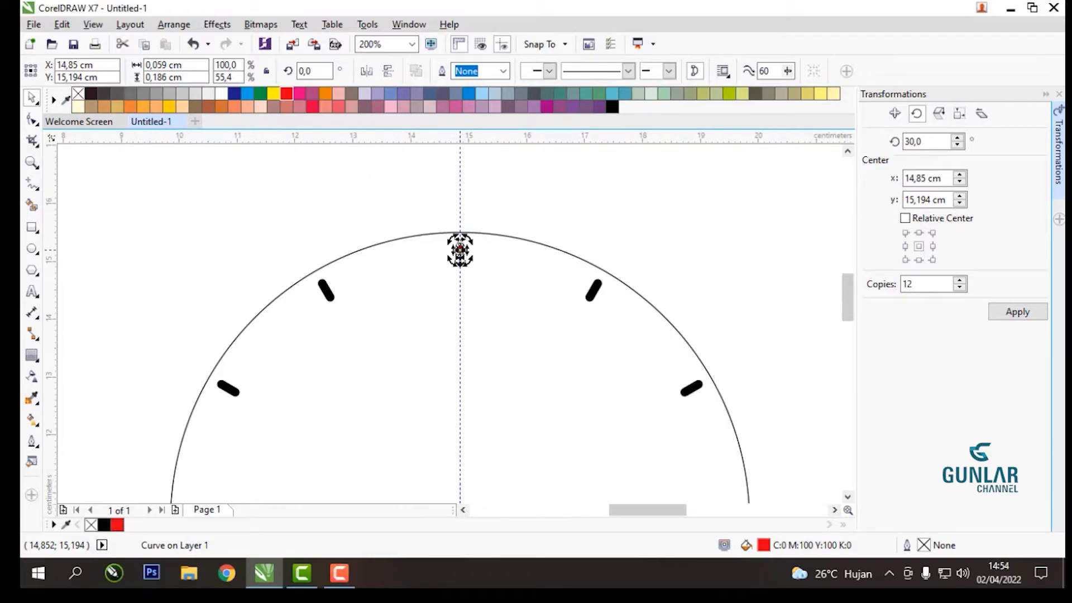
pyautogui.scroll(-1, 460, 249)
pyautogui.moveTo(460, 249); pyautogui.dragTo(458, 385)
pyautogui.scroll(3, 459, 385)
pyautogui.scroll(-3, 418, 362)
pyautogui.scroll(2, 431, 229)
pyautogui.click(472, 180)
pyautogui.scroll(2, 352, 220)
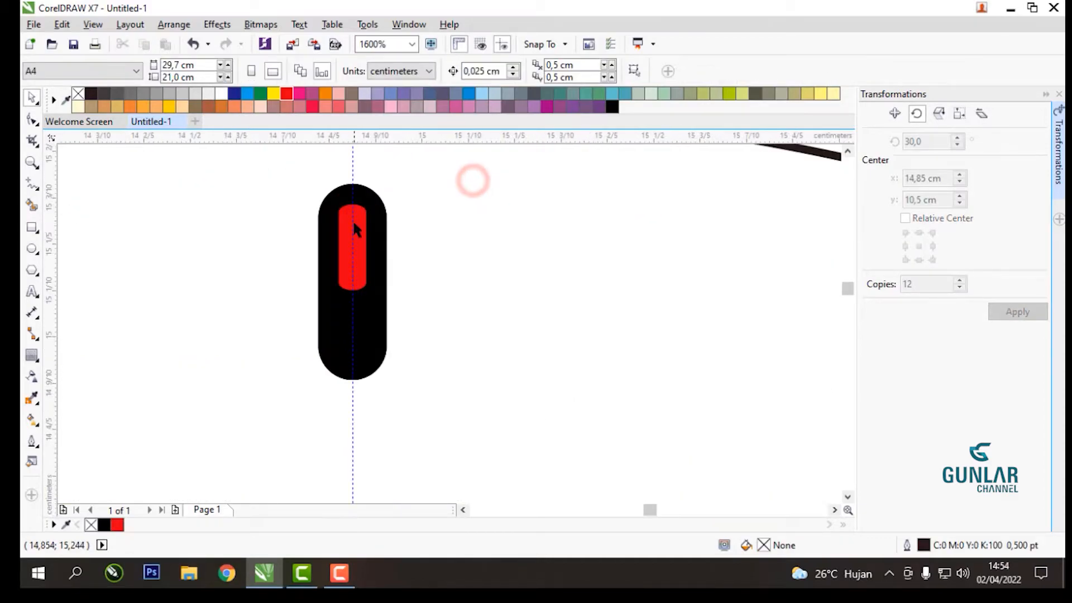
# - Try sending the red shape to the back of the layer, and undo the reordering
pyautogui.click(353, 220)
pyautogui.scroll(1, 300, 229)
pyautogui.click(574, 205)
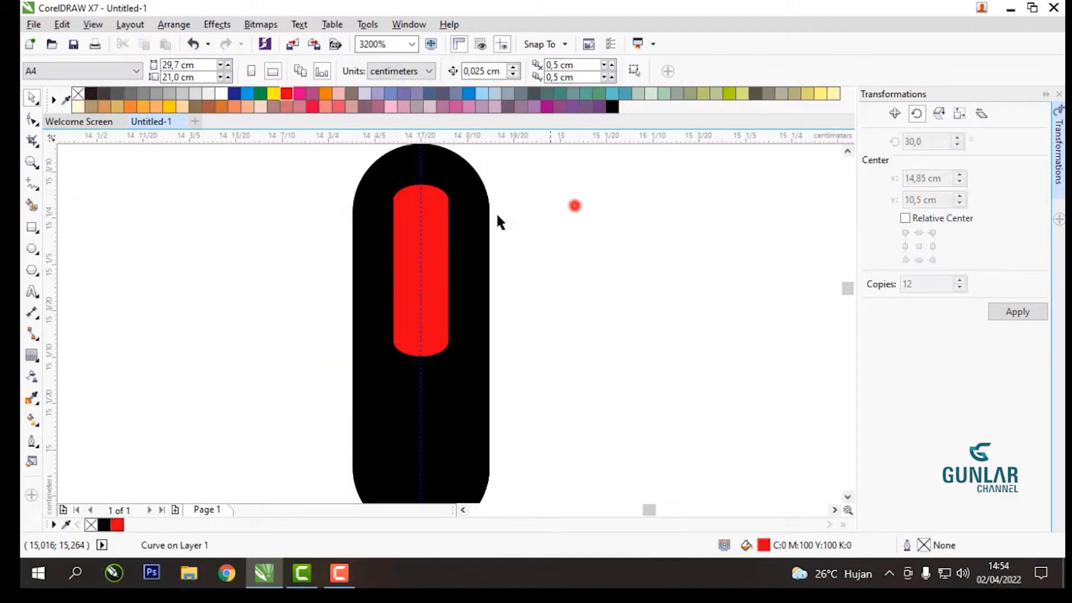
pyautogui.click(438, 213)
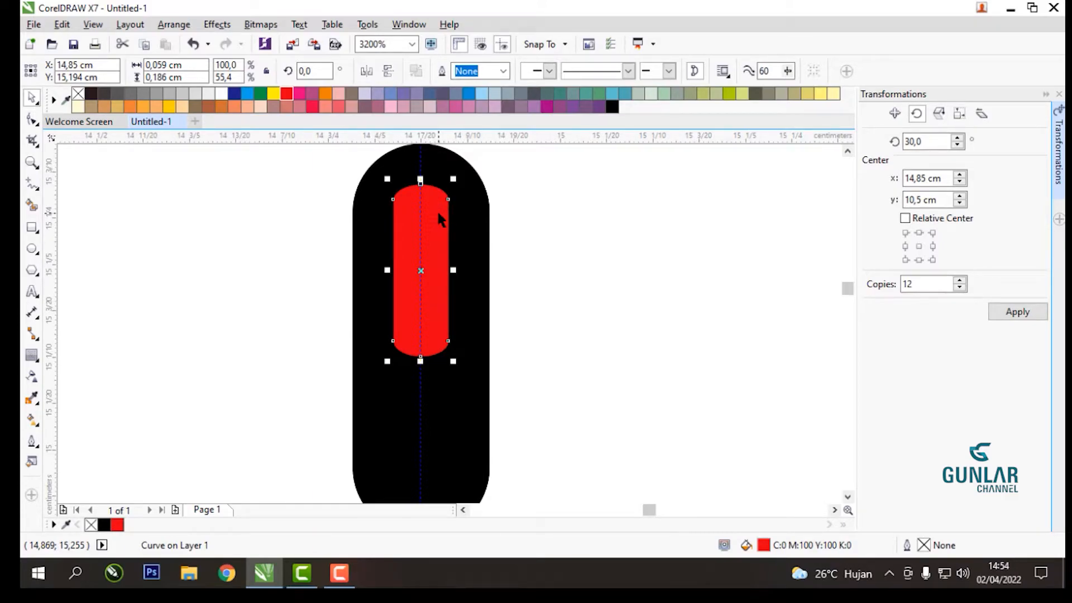
pyautogui.hotkey('shift', 'pagedown')
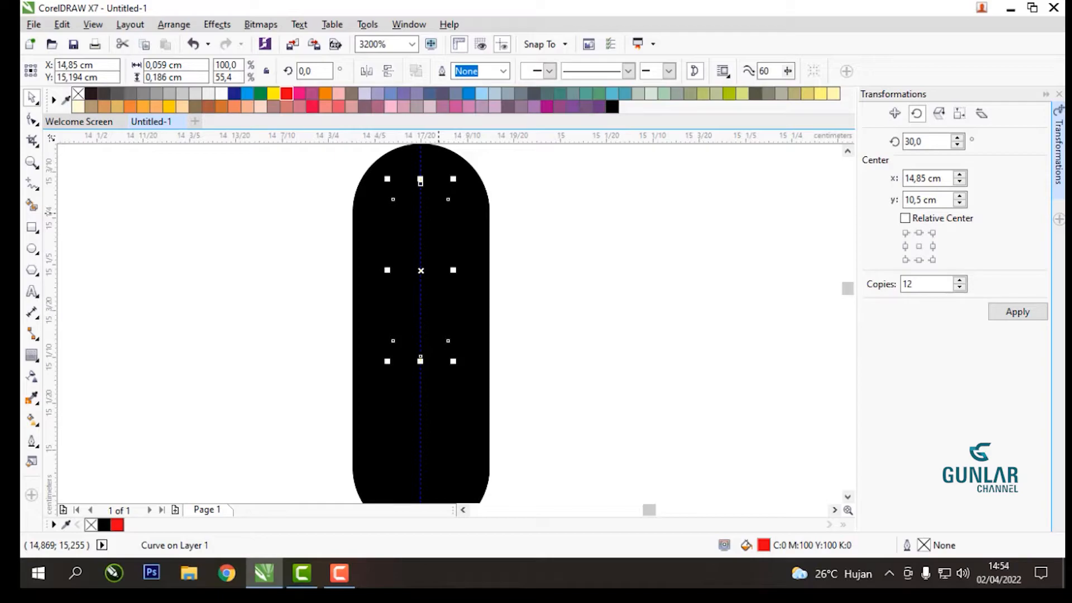
pyautogui.scroll(-1, 414, 214)
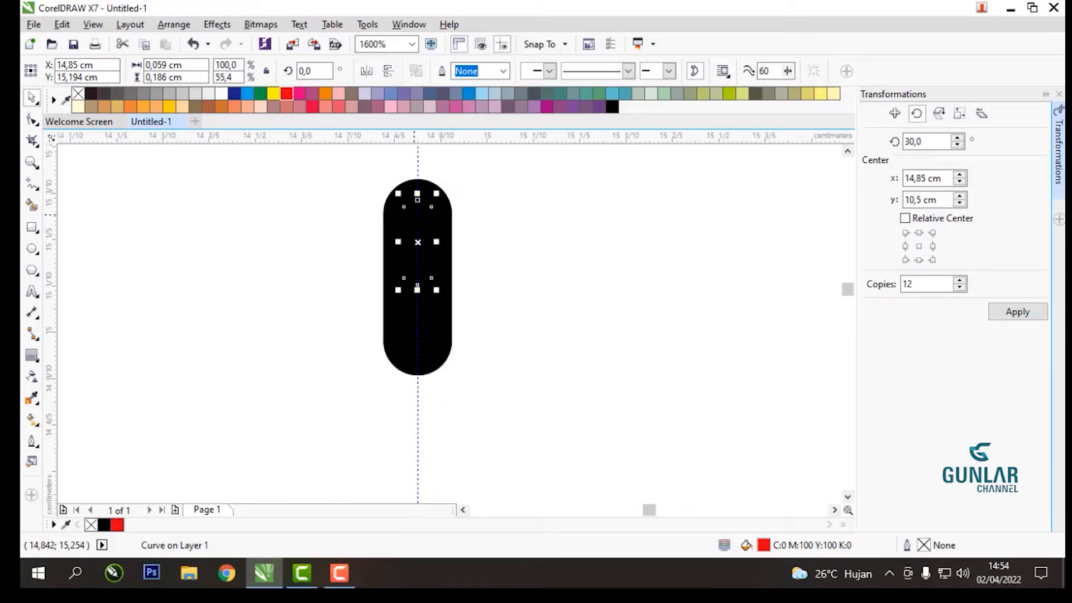
pyautogui.scroll(1, 445, 221)
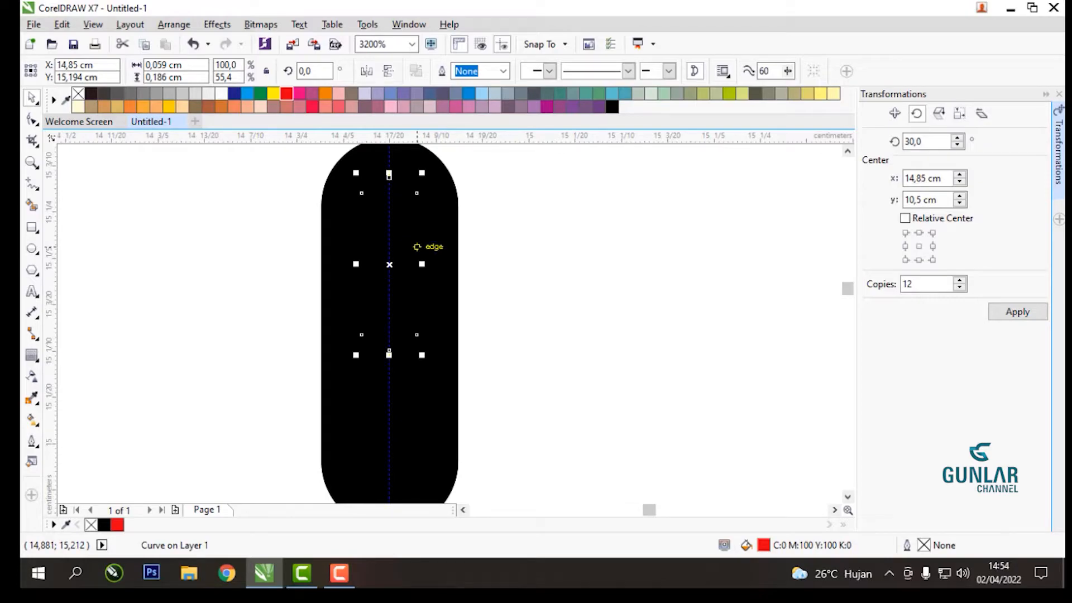
pyautogui.hotkey('ctrl', 'z')
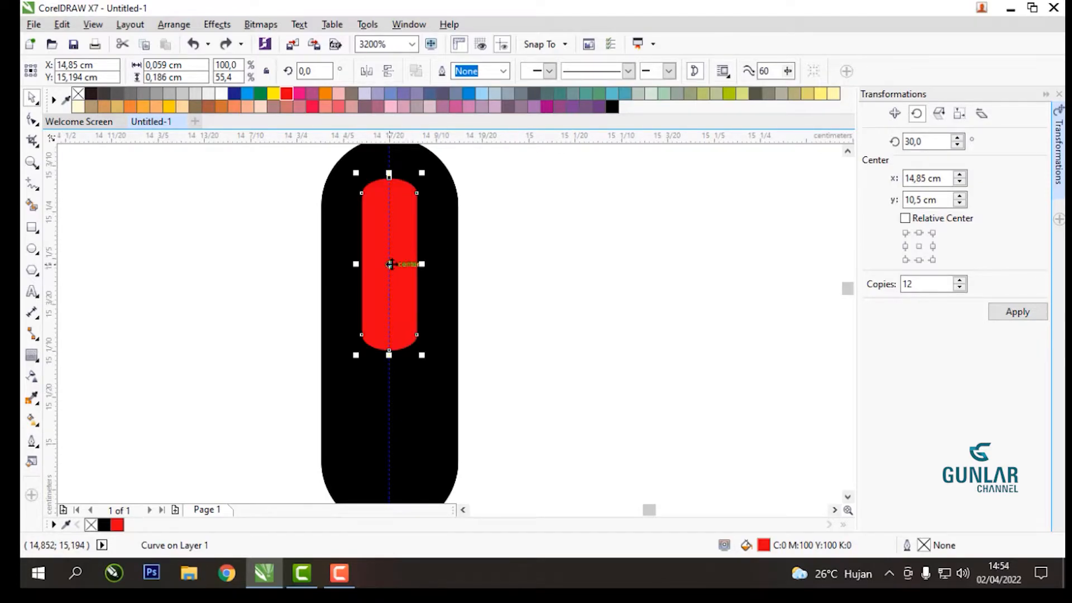
# - Order the red shape to the back of the page, behind the black bar
pyautogui.rightClick(391, 264)
pyautogui.click(457, 386)
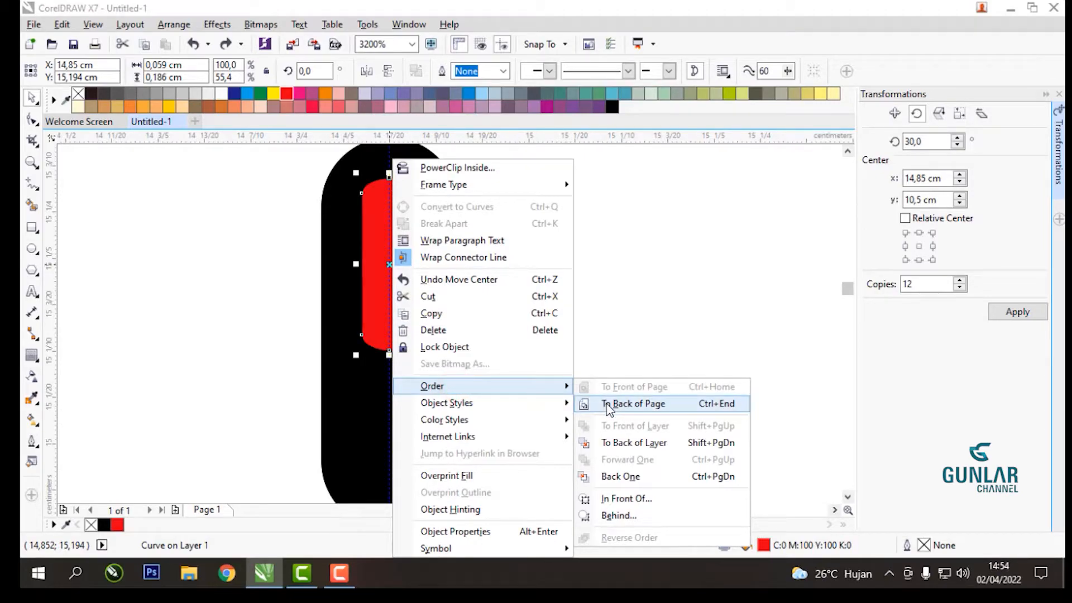
pyautogui.click(712, 407)
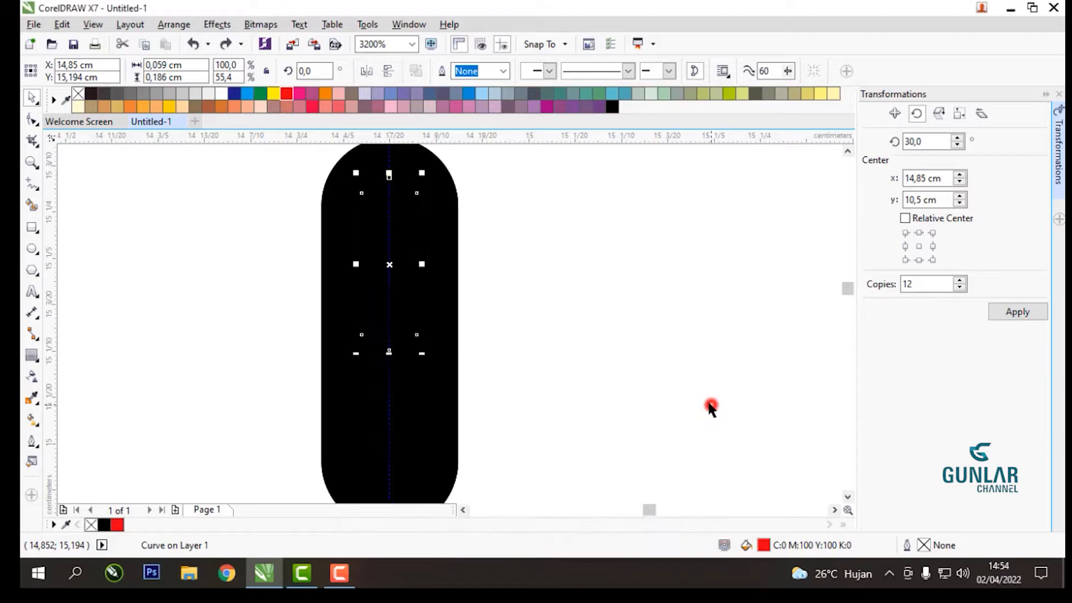
# - Rotate the red shape around the circle's centre by 6° with 60 copies, and deselect the result
pyautogui.press('F3')
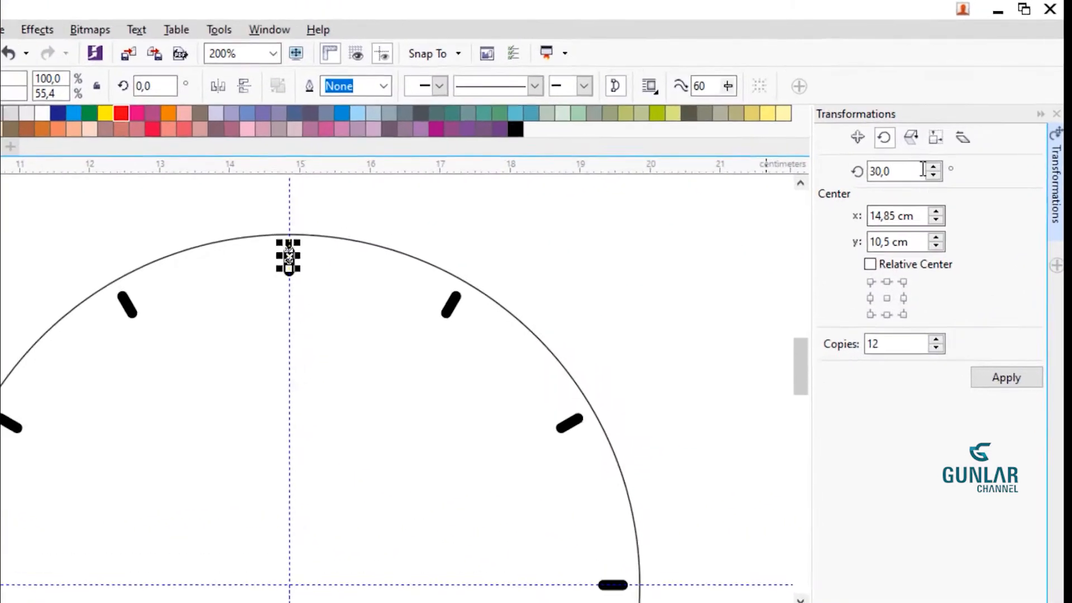
pyautogui.click(914, 115)
pyautogui.moveTo(855, 222); pyautogui.dragTo(757, 225)
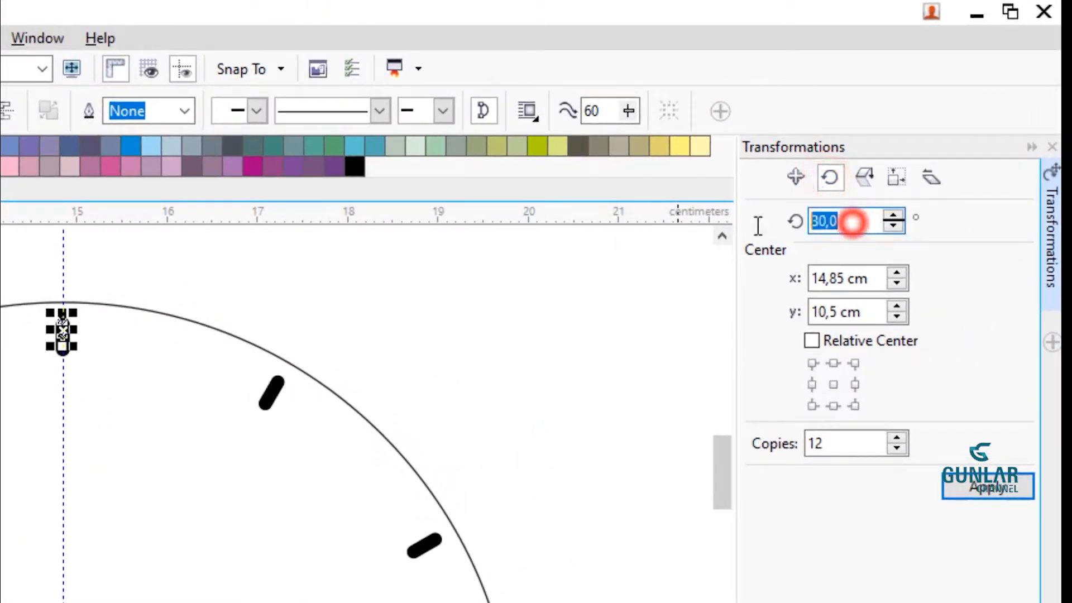
pyautogui.write('6')
pyautogui.moveTo(846, 445); pyautogui.dragTo(791, 447)
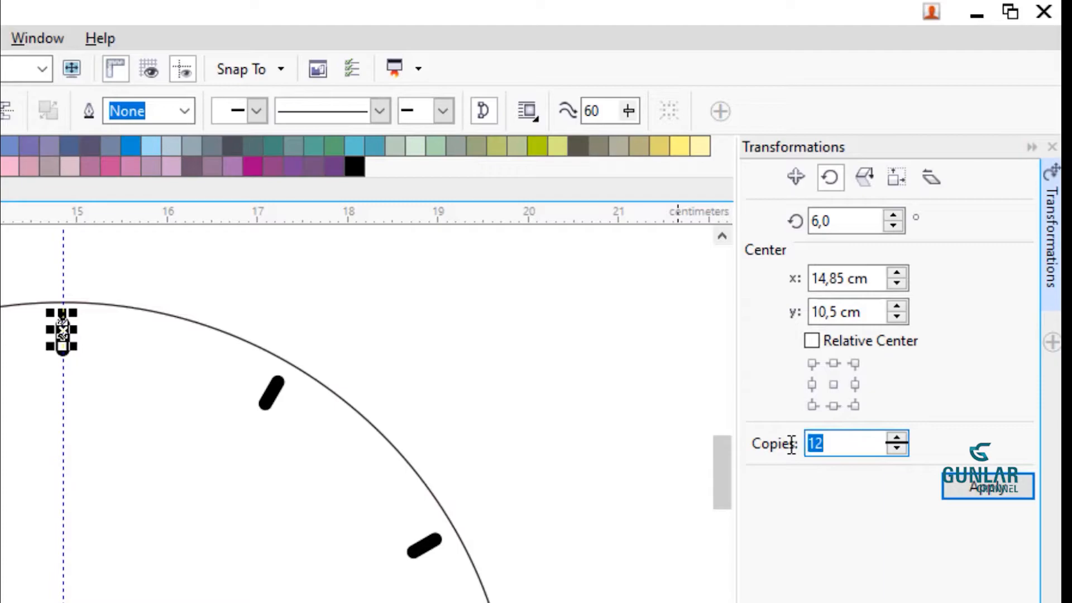
pyautogui.write('60')
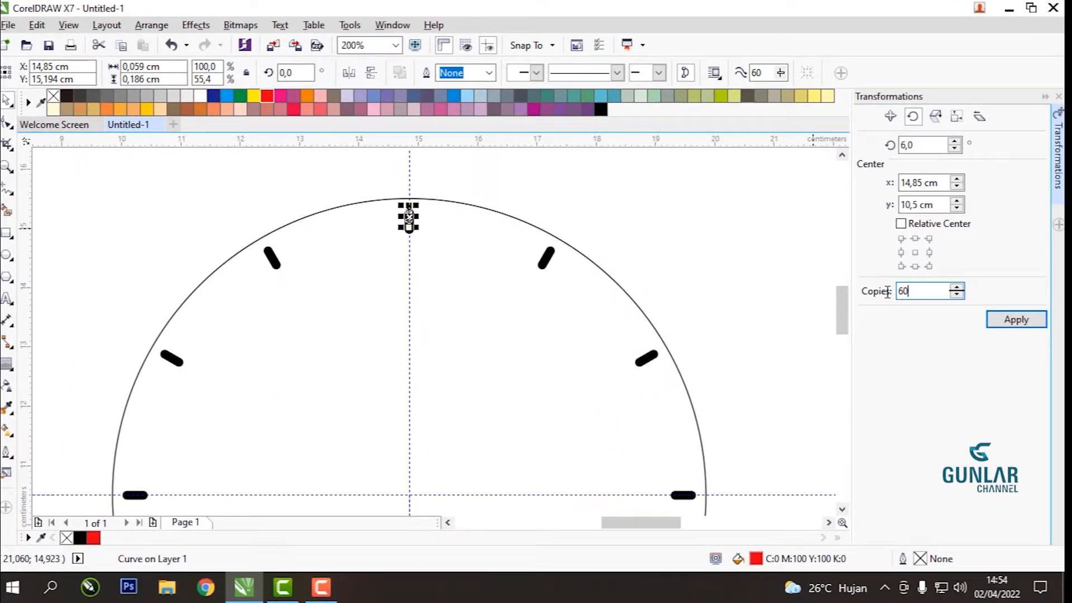
pyautogui.press('Return')
pyautogui.click(679, 215)
pyautogui.scroll(-2, 412, 204)
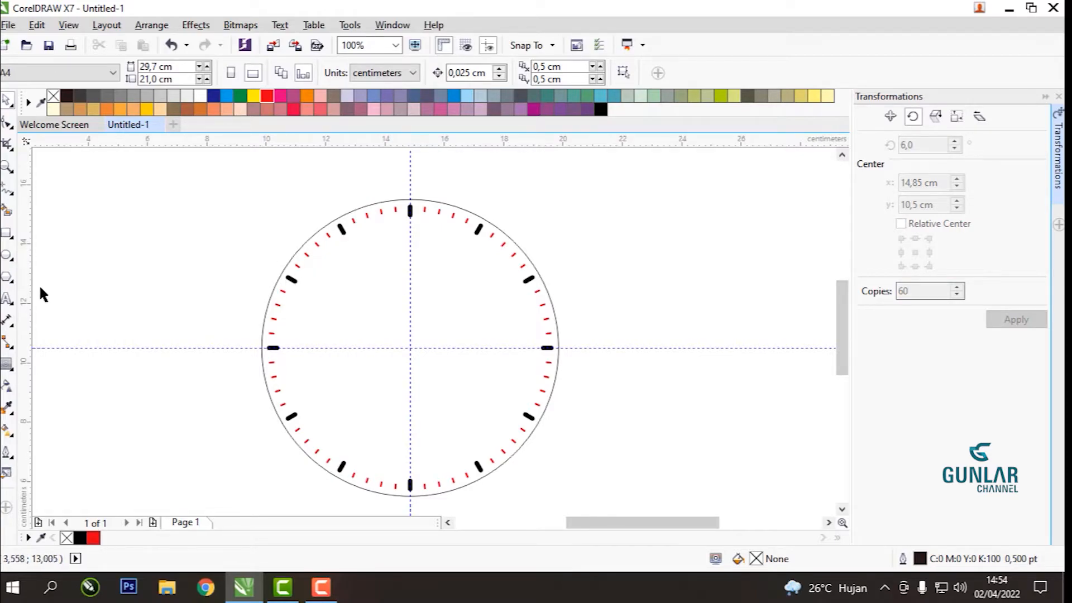
# - Add the artistic text "12" outside the circle's upper-left edge and select it as an object
pyautogui.scroll(2, 396, 208)
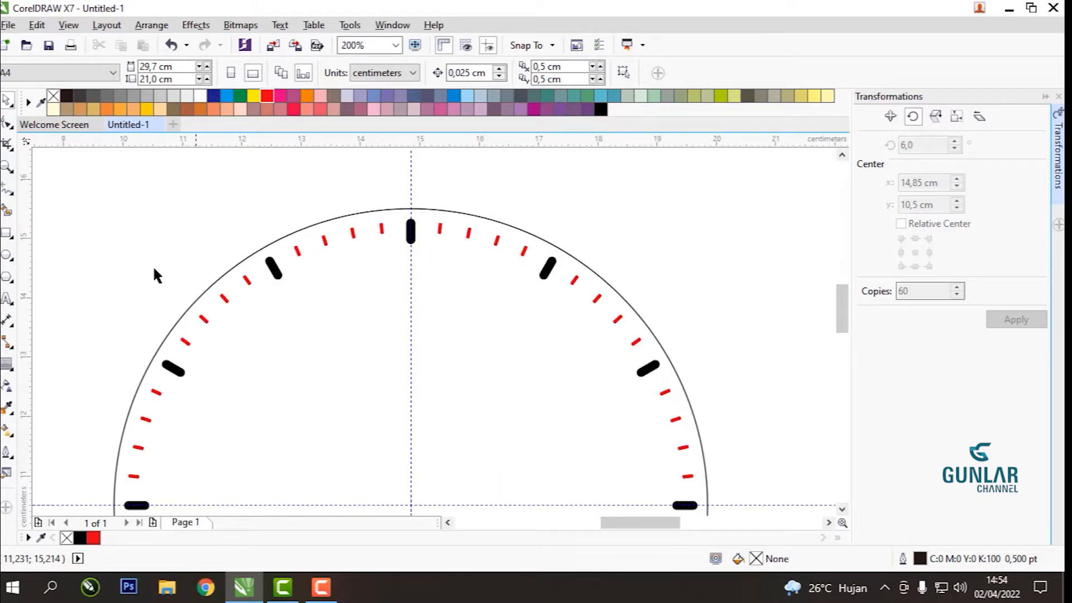
pyautogui.click(11, 299)
pyautogui.scroll(2, 120, 235)
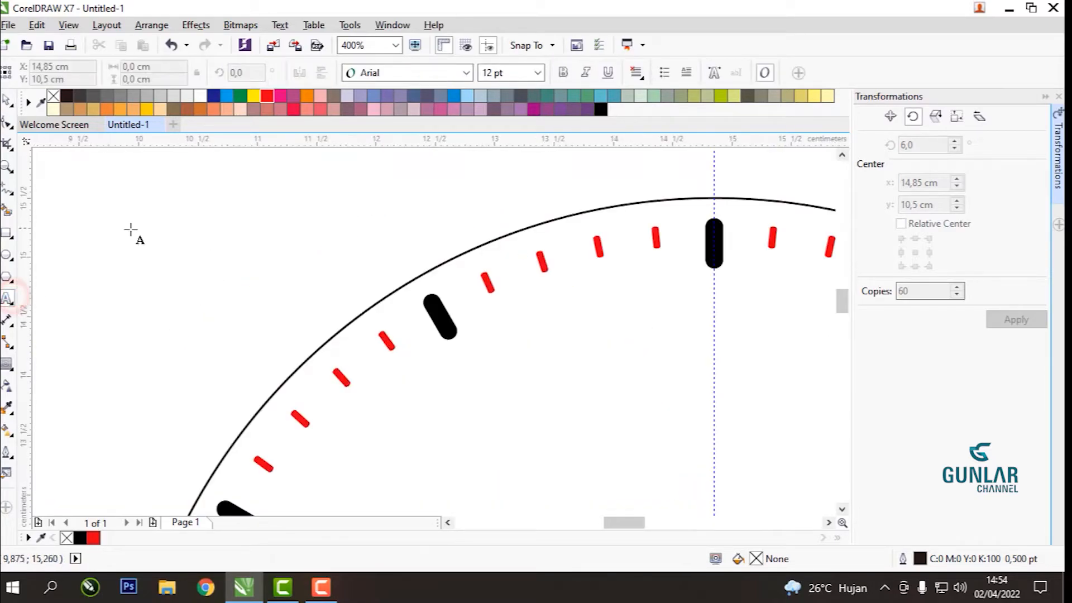
pyautogui.click(132, 229)
pyautogui.write('12')
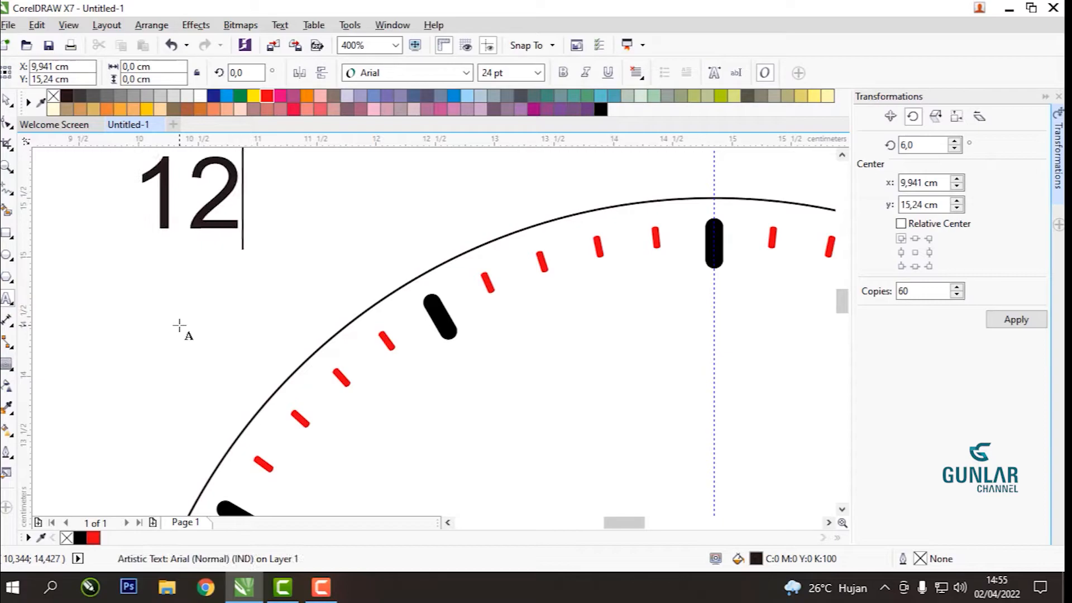
pyautogui.hotkey('ctrl', 'space')
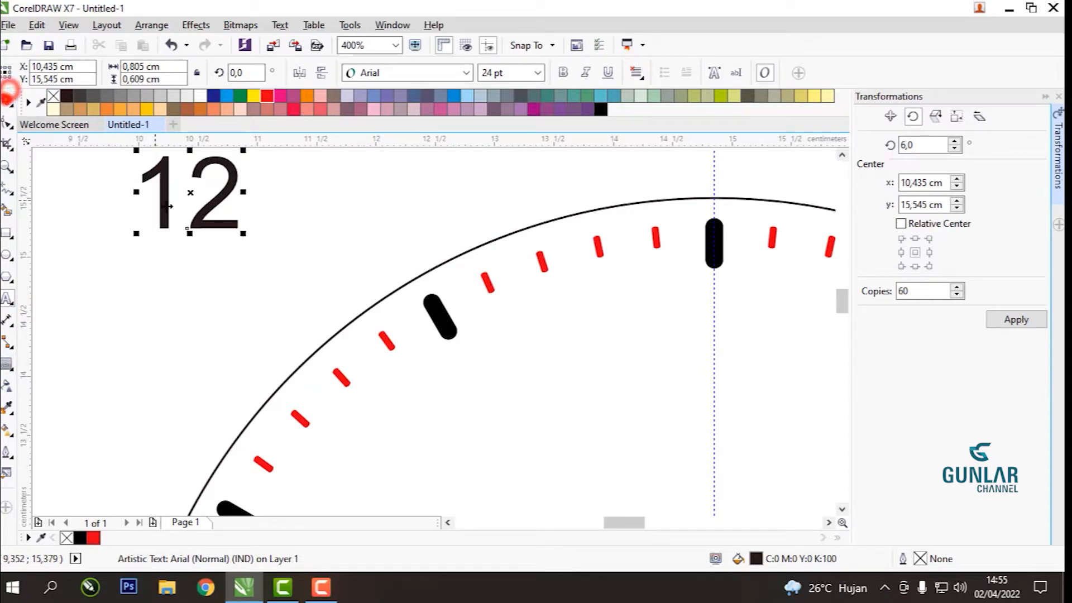
# - Move the "12" inside the circle, just below the top black bar, to about X 14.867 cm, Y 14.407 cm
pyautogui.press('F3')
pyautogui.moveTo(205, 180); pyautogui.dragTo(466, 244)
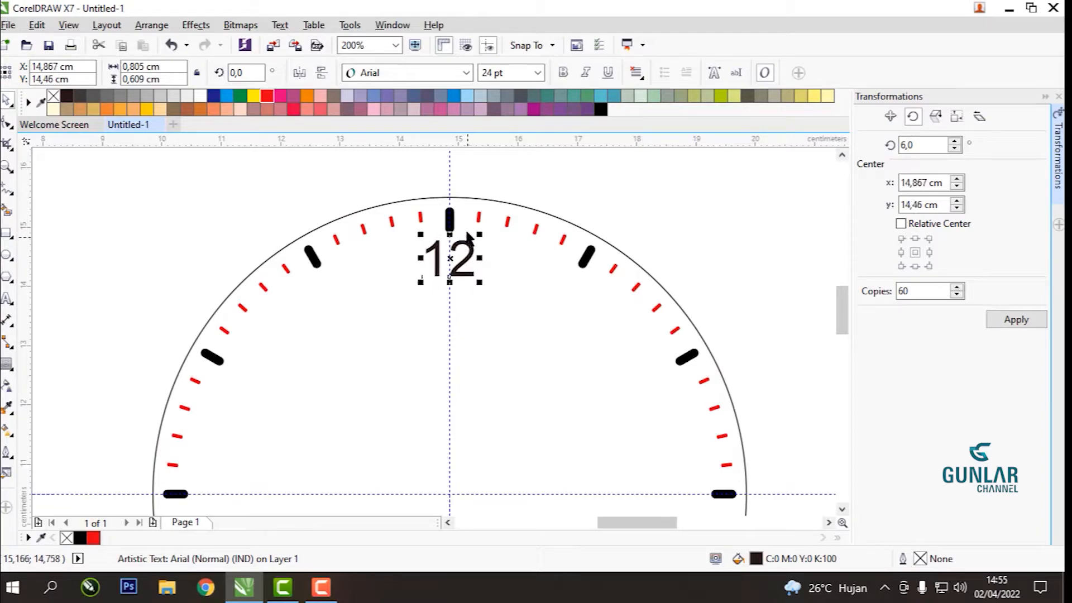
pyautogui.scroll(1, 465, 238)
pyautogui.scroll(-1, 370, 253)
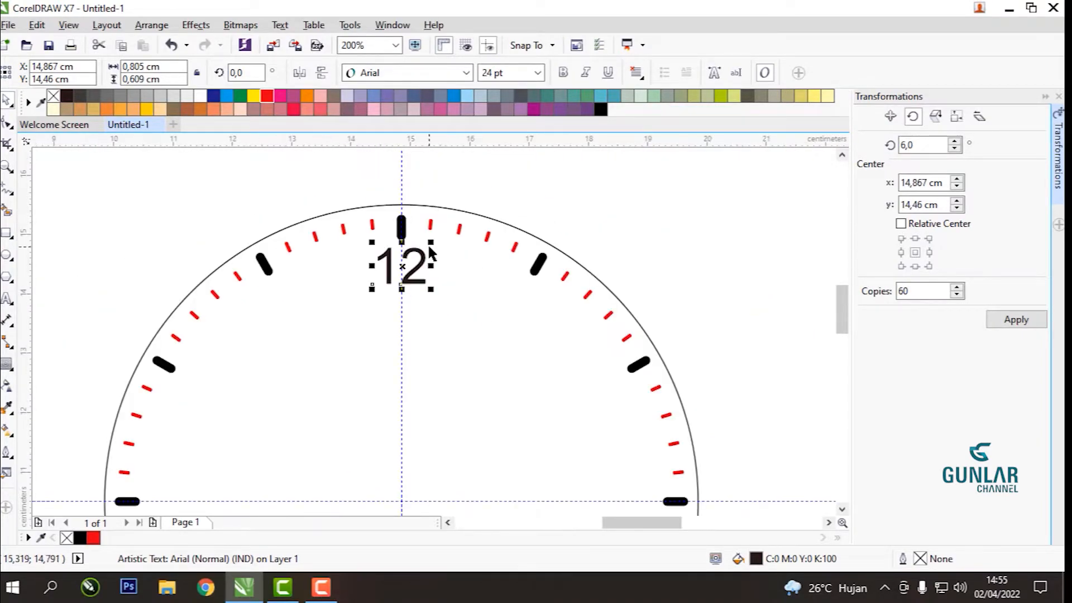
pyautogui.scroll(1, 426, 241)
pyautogui.moveTo(407, 245); pyautogui.dragTo(408, 251)
# - Change the font of the "12" to Baloo and shift it toward the vertical guideline, to about X 14.826 cm
pyautogui.click(445, 73)
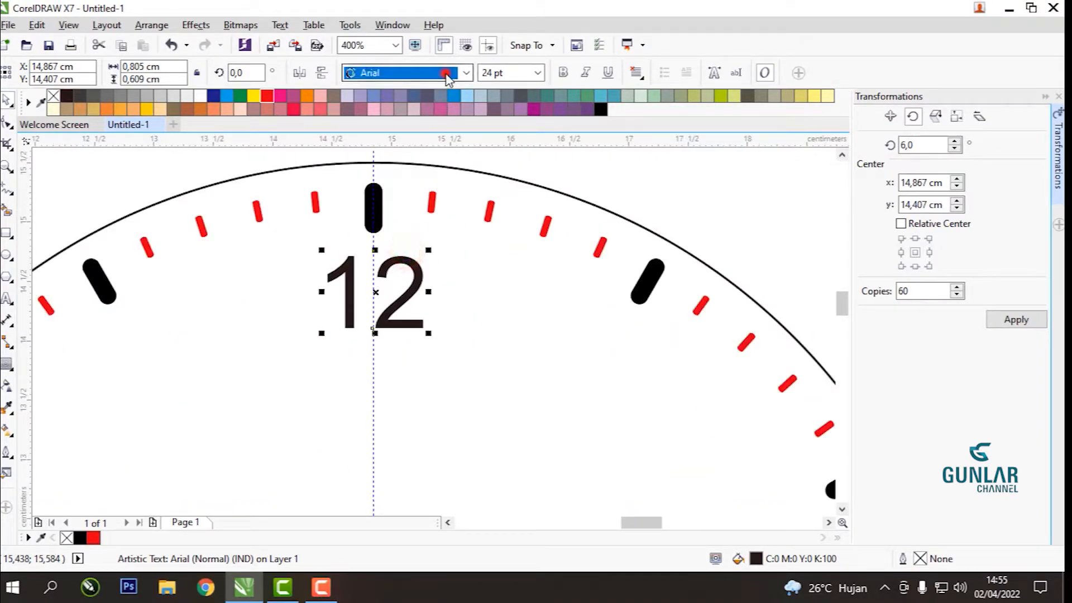
pyautogui.click(423, 115)
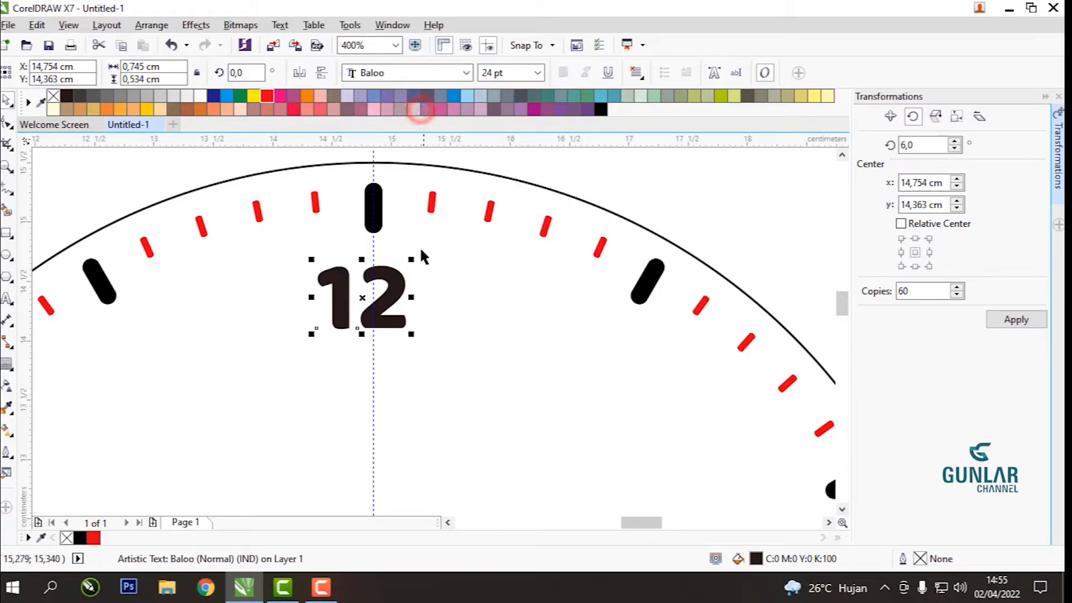
pyautogui.moveTo(398, 282); pyautogui.dragTo(406, 283)
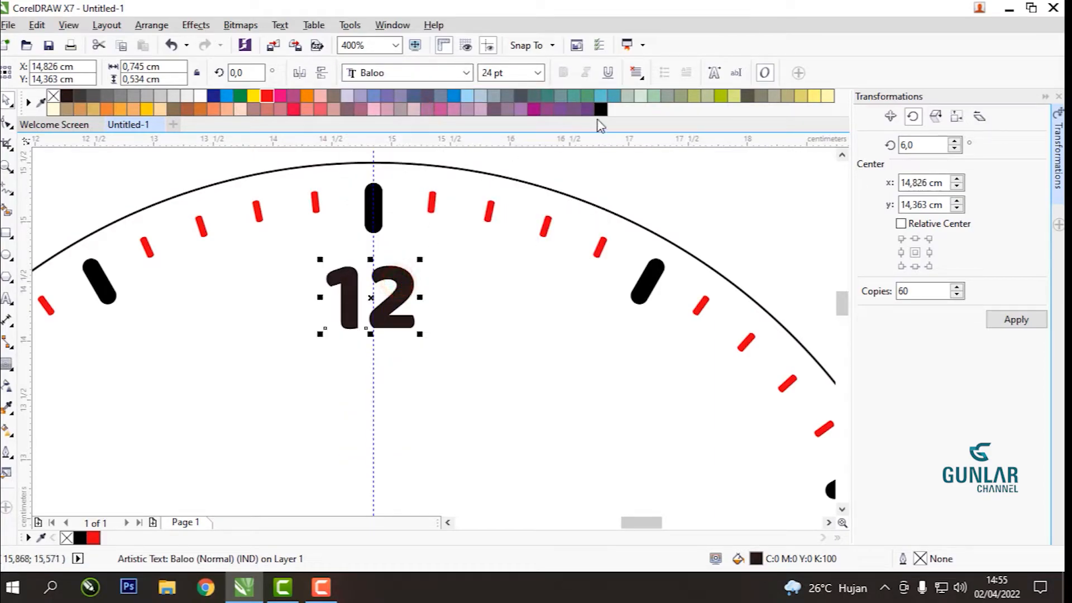
# - Fill the "12" with black (C:100 M:100 Y:100 K:100) and move it to about X 14.863 cm, Y 14.313 cm
pyautogui.click(600, 109)
pyautogui.scroll(2, 410, 262)
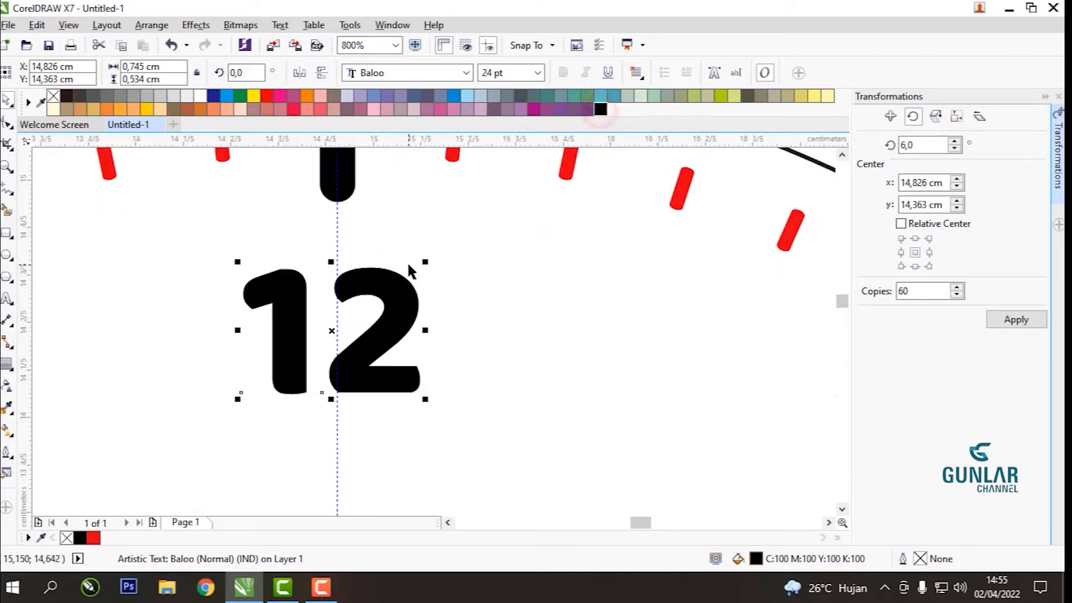
pyautogui.moveTo(376, 283); pyautogui.dragTo(385, 298)
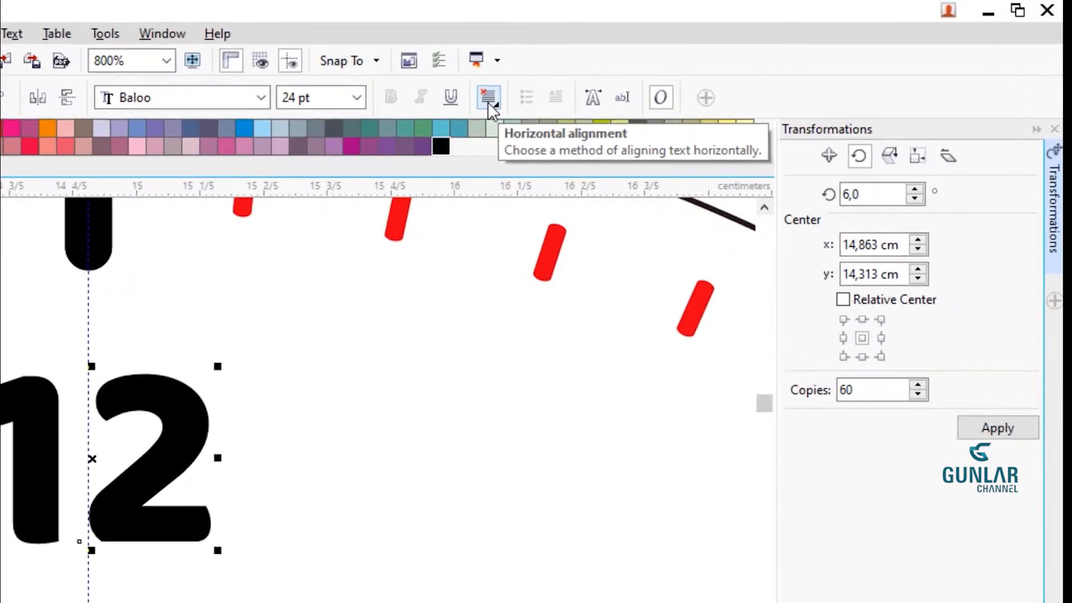
# - Set the horizontal text alignment of the "12" to Center
pyautogui.click(420, 115)
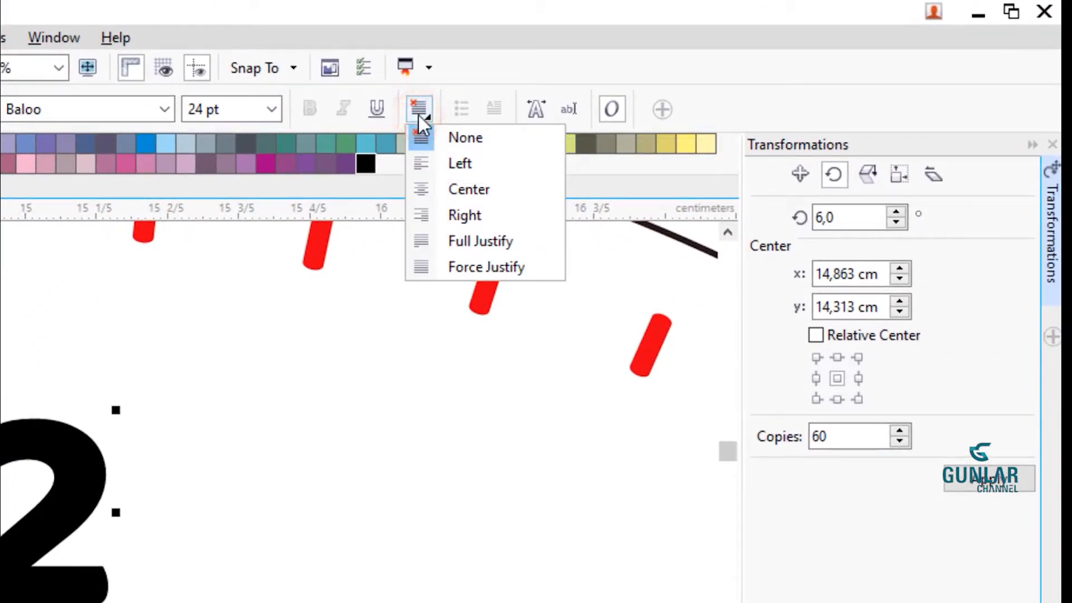
pyautogui.click(447, 189)
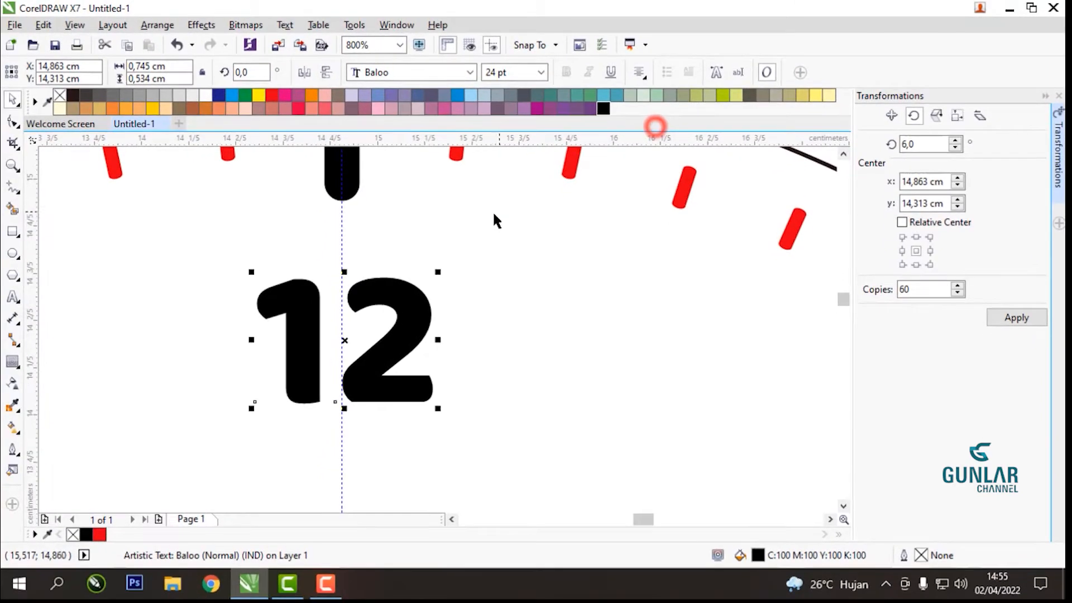
pyautogui.scroll(-1, 491, 211)
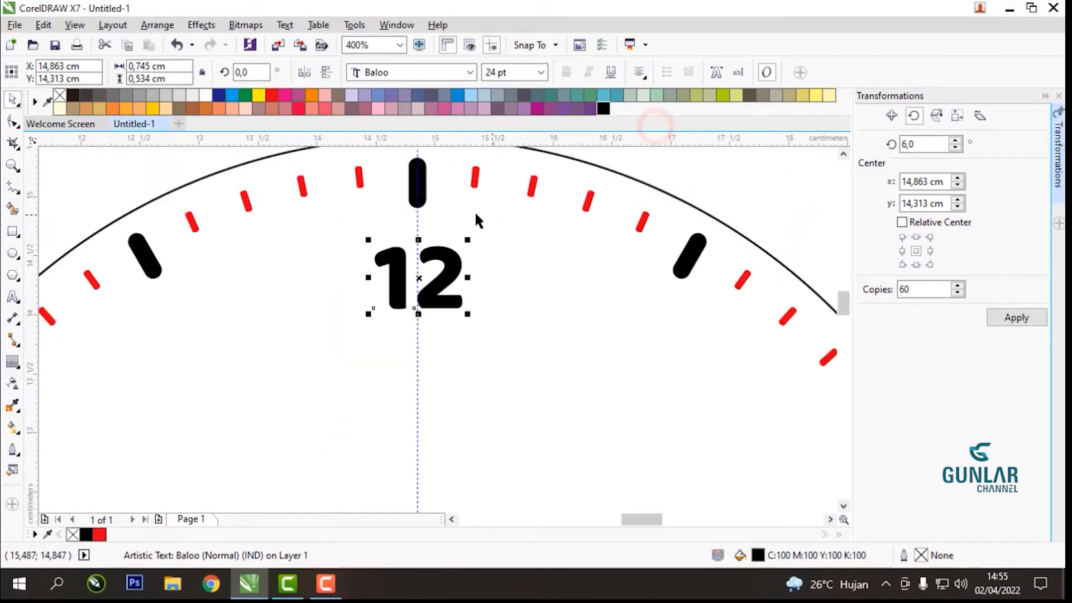
pyautogui.scroll(-1, 411, 239)
pyautogui.scroll(1, 398, 272)
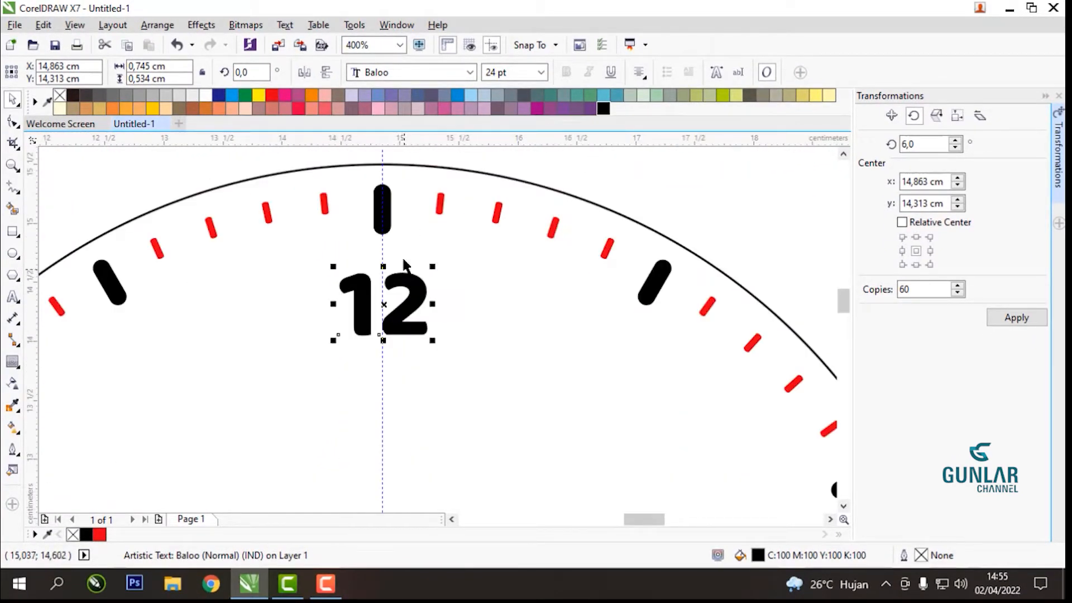
# - Align the "12" horizontally with the center of the black bar above it, at X 14.85 cm
pyautogui.scroll(1, 398, 235)
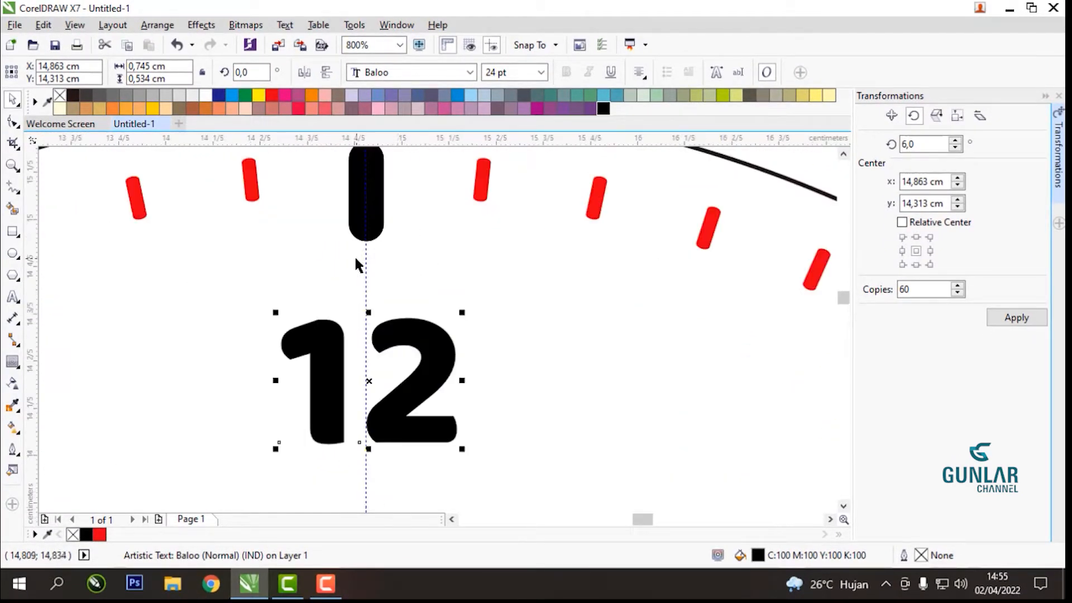
pyautogui.click(423, 266)
pyautogui.click(399, 330)
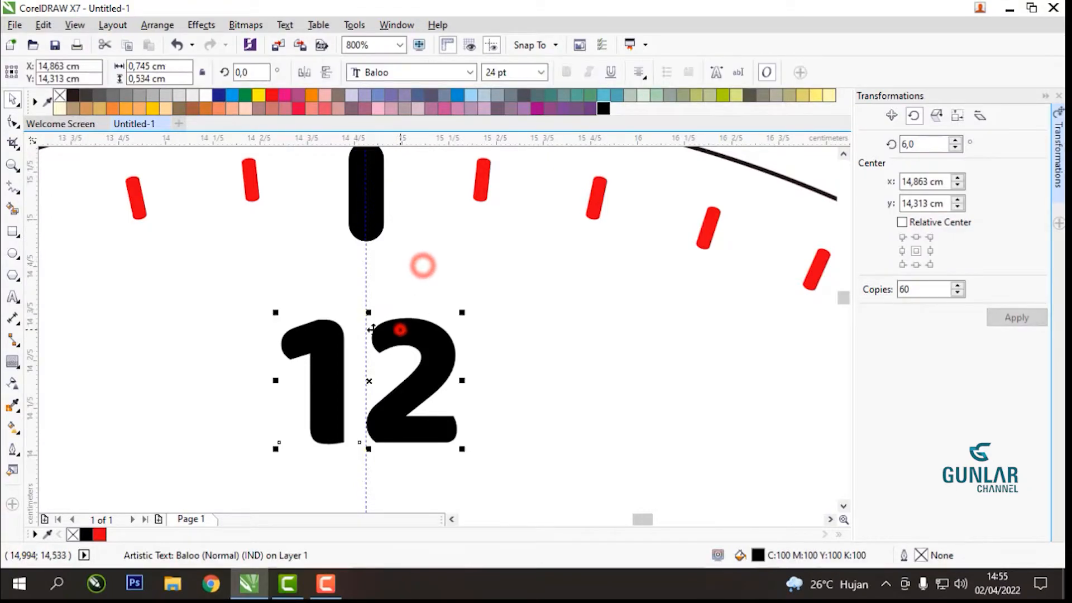
pyautogui.scroll(-2, 381, 227)
pyautogui.scroll(2, 381, 226)
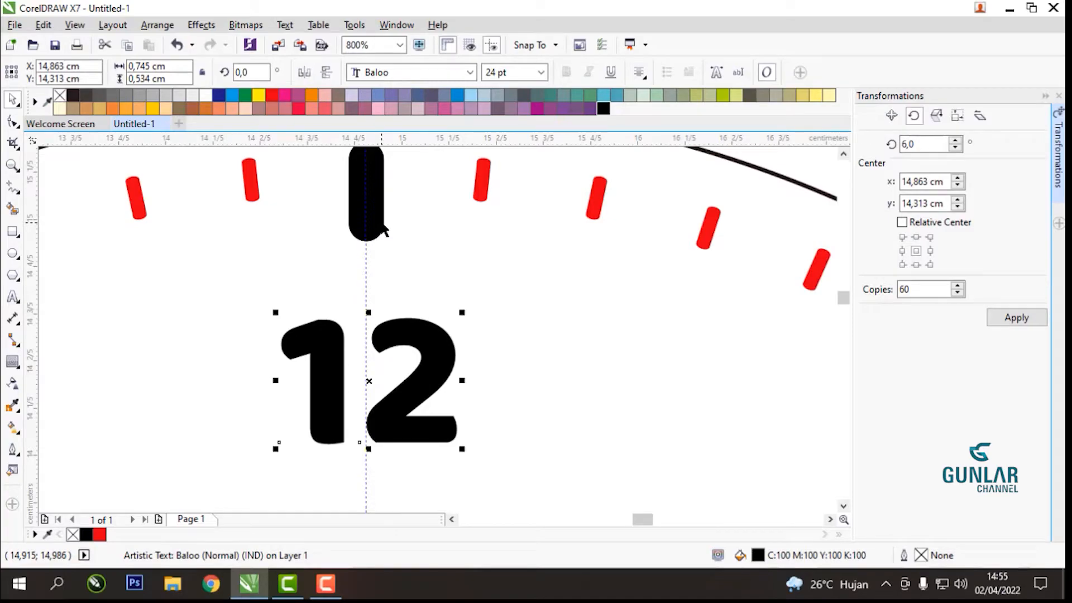
pyautogui.keyDown('shift'); pyautogui.click(382, 225); pyautogui.keyUp('shift')
pyautogui.scroll(-1, 391, 220)
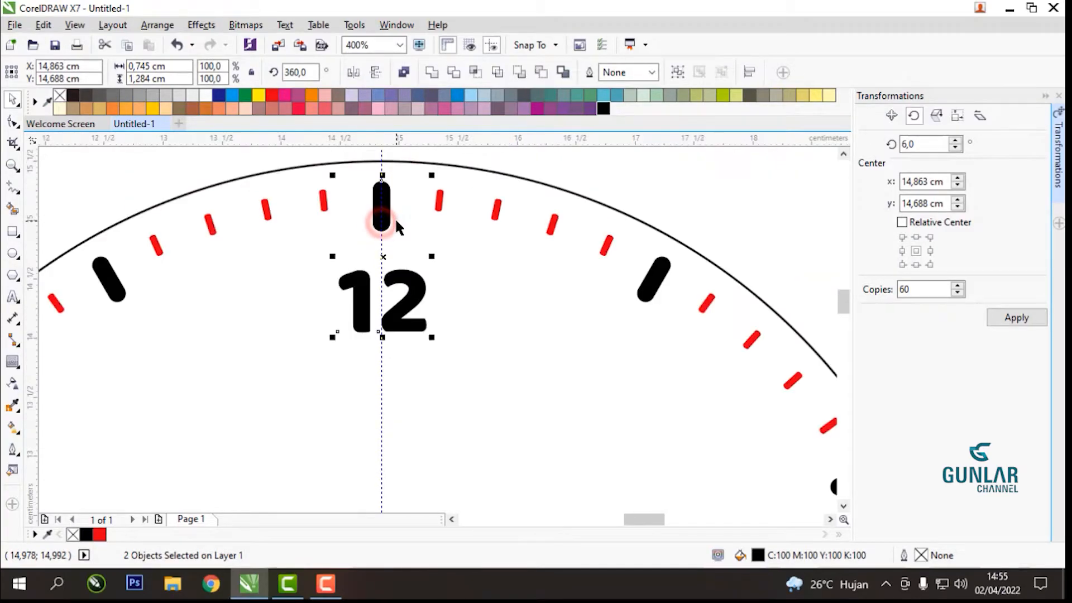
pyautogui.click(625, 170)
# - Move the "12" straight up closer to the top black bar, to about Y 14.416 cm
pyautogui.scroll(1, 403, 313)
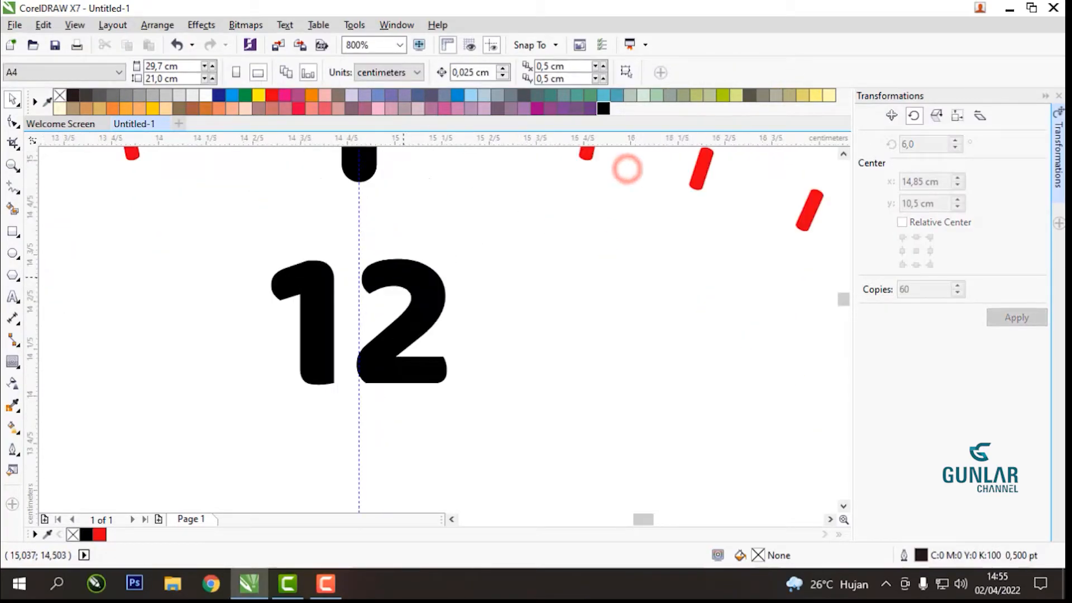
pyautogui.click(402, 278)
pyautogui.moveTo(405, 242); pyautogui.dragTo(404, 250)
pyautogui.scroll(-3, 421, 217)
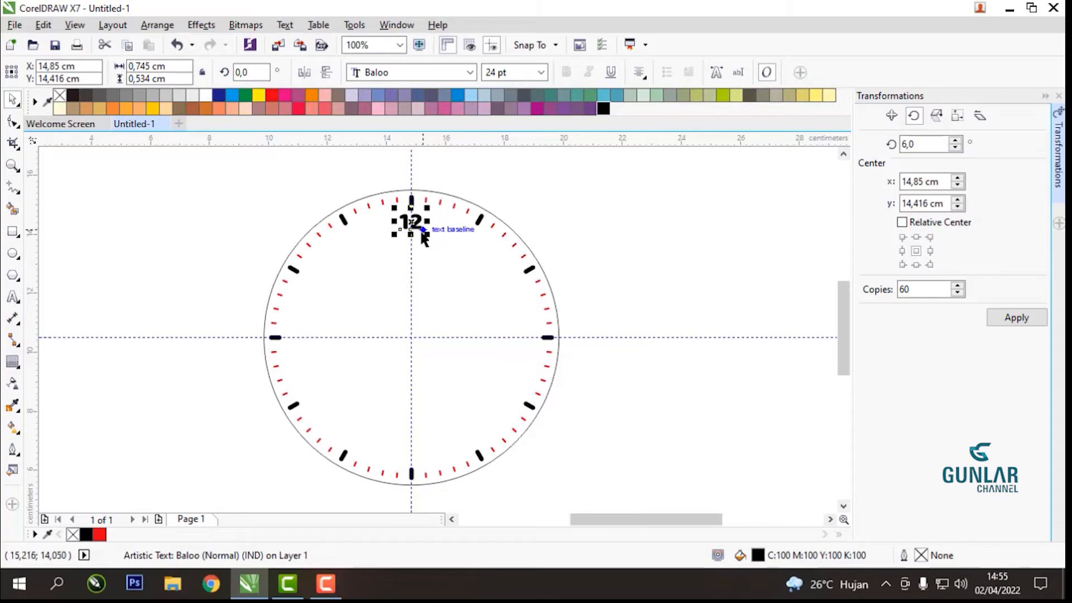
# - Move the rotation center of the "12" to the guideline intersection at the circle's center, X 14.85 cm, Y 10.5 cm
pyautogui.scroll(2, 410, 223)
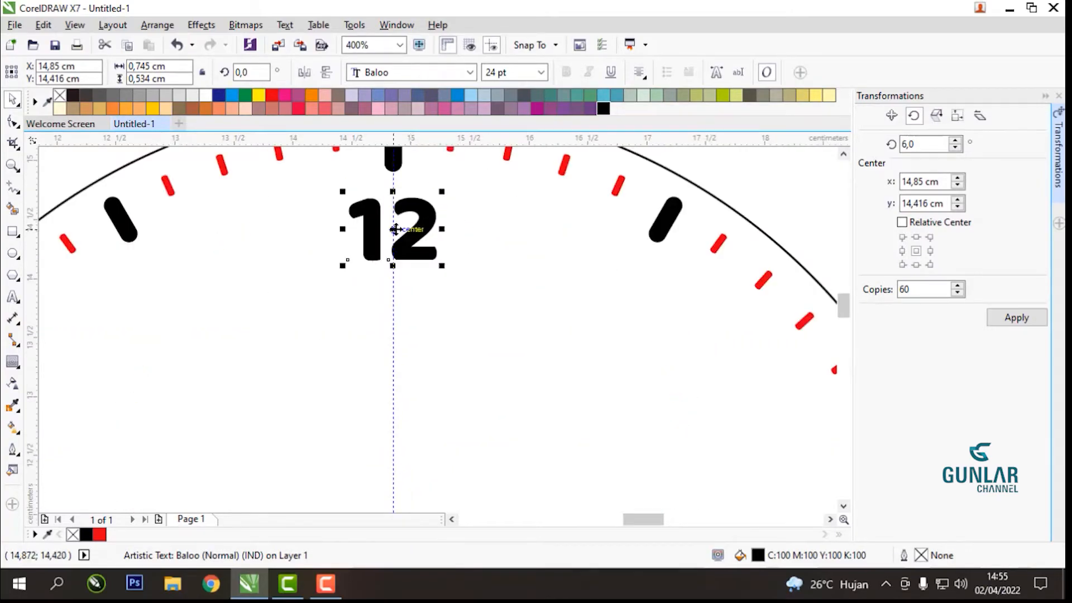
pyautogui.click(394, 229)
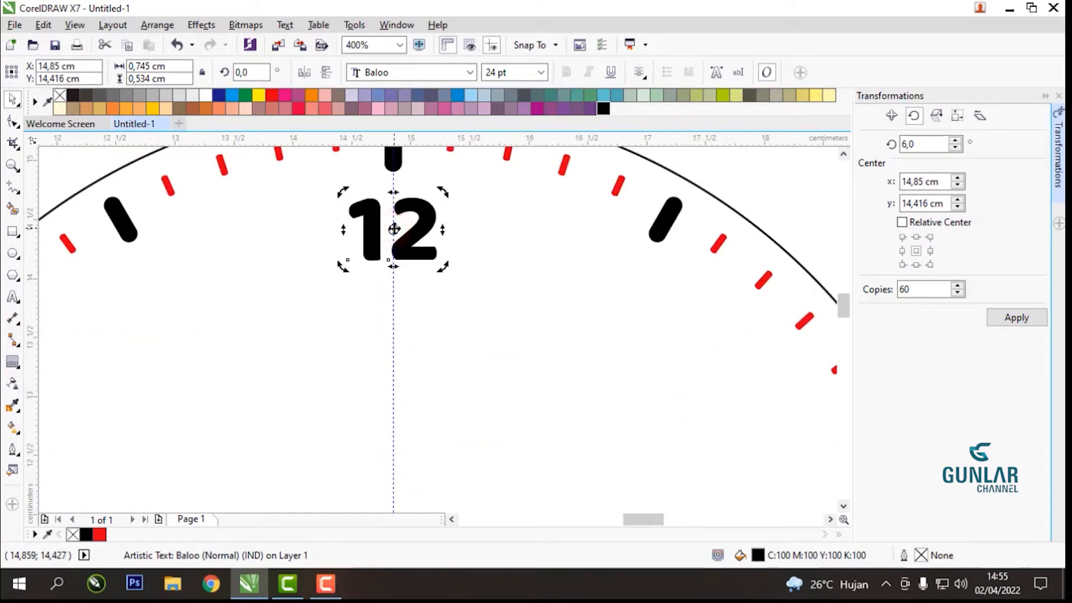
pyautogui.scroll(-2, 393, 229)
pyautogui.moveTo(394, 228); pyautogui.dragTo(396, 336)
pyautogui.scroll(2, 402, 335)
pyautogui.scroll(-2, 402, 342)
pyautogui.scroll(1, 385, 230)
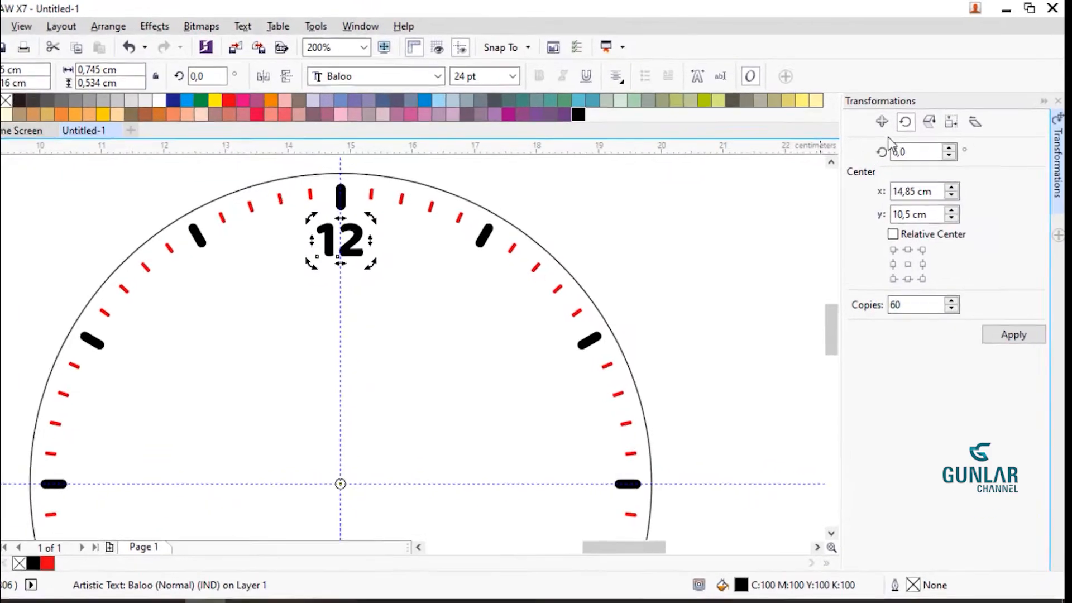
# - Rotate-copy the "12" around the circle's center with a 30° angle and 12 copies
pyautogui.click(913, 115)
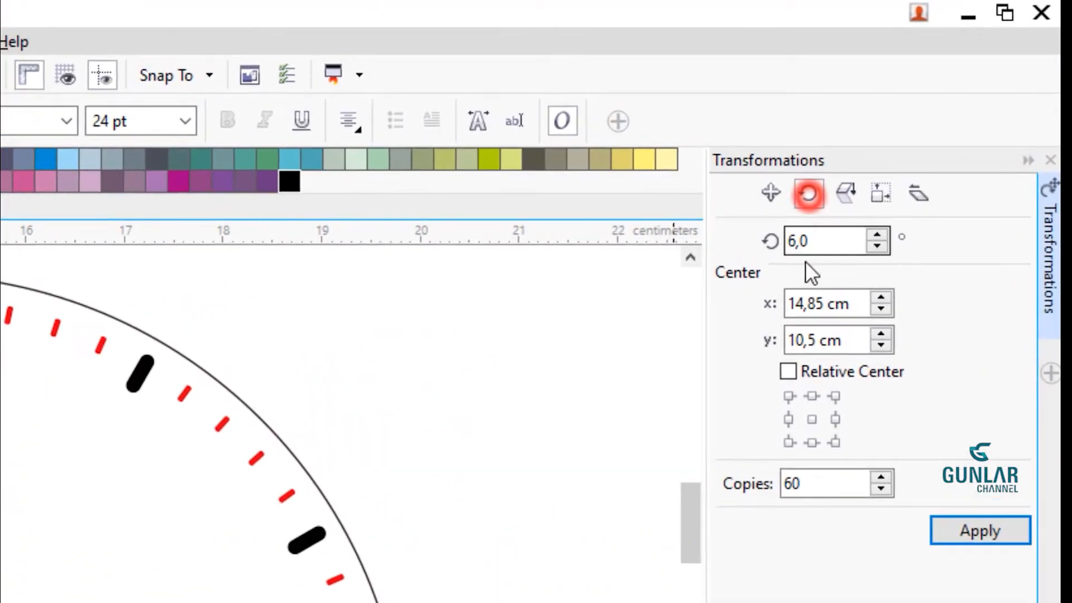
pyautogui.moveTo(813, 240); pyautogui.dragTo(739, 254)
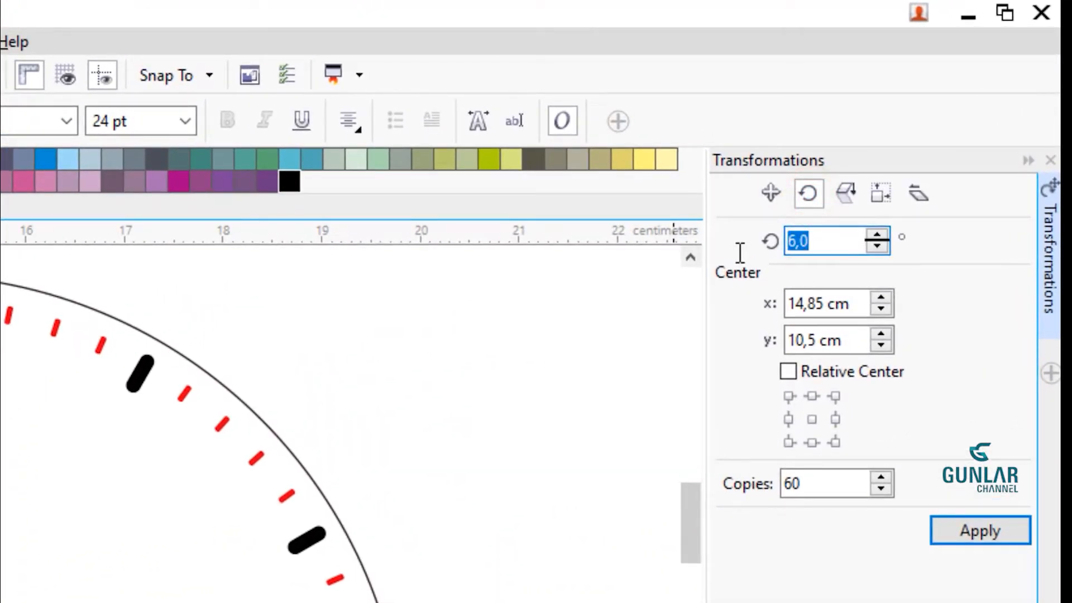
pyautogui.write('30')
pyautogui.moveTo(825, 482); pyautogui.dragTo(741, 512)
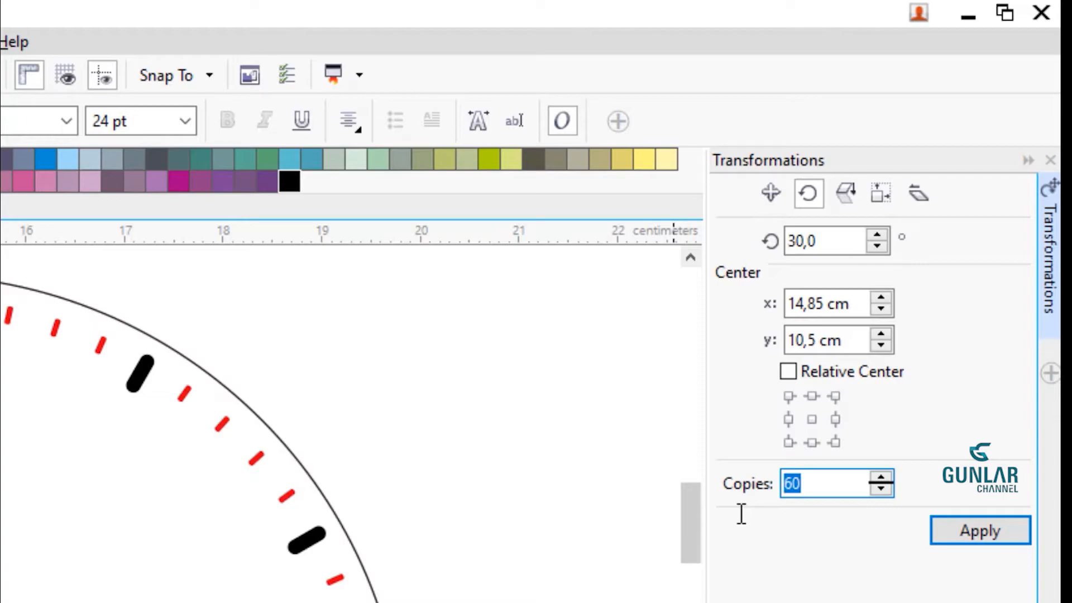
pyautogui.press('Return')
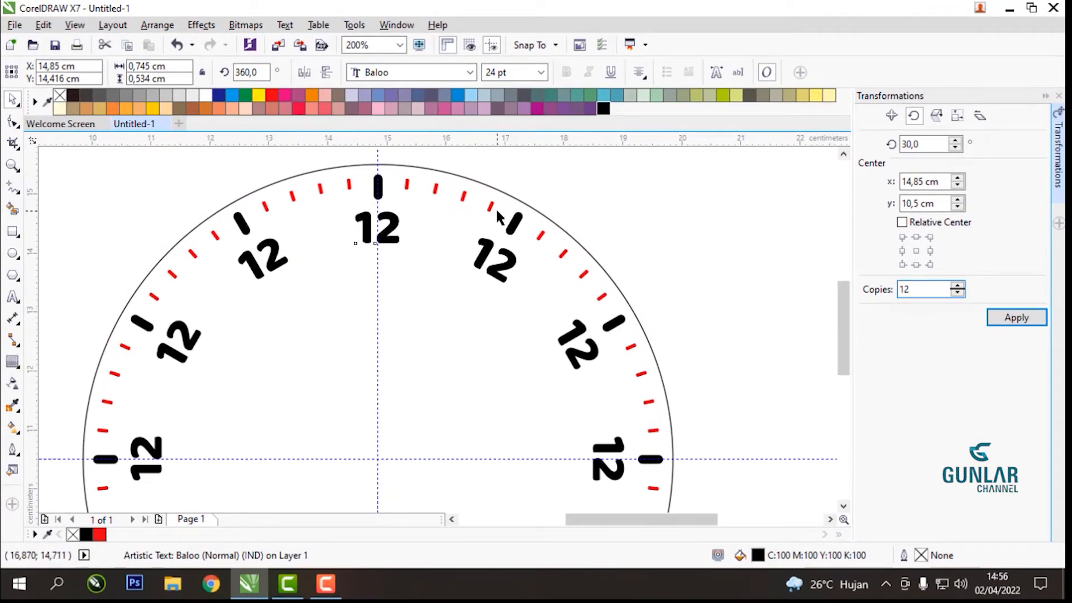
pyautogui.scroll(-1, 495, 206)
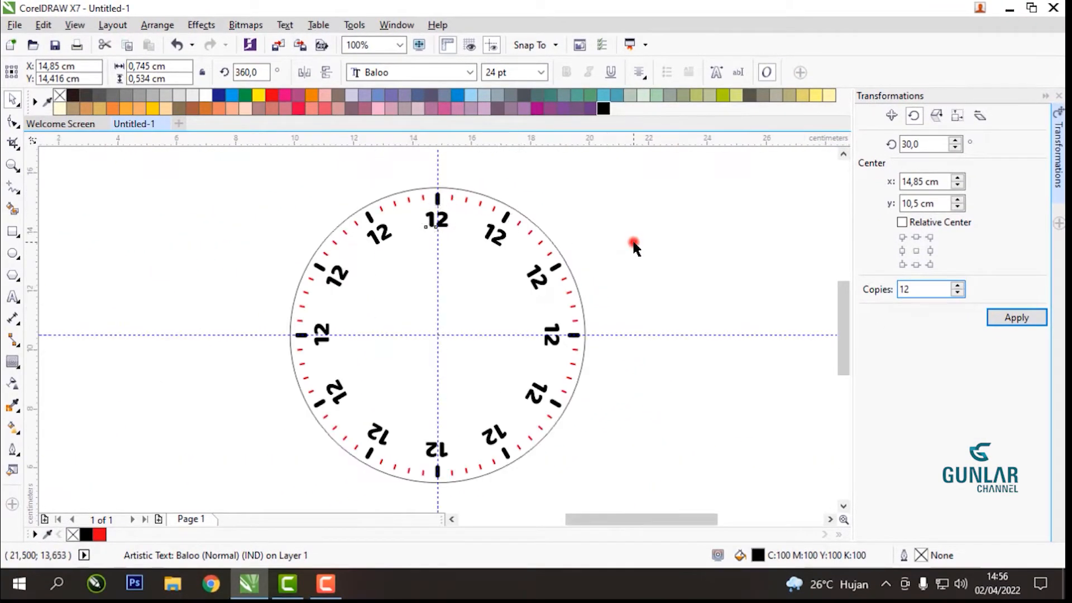
pyautogui.click(632, 241)
# - Return the rotation center of the "12" at 12 o'clock to the numeral's middle and set its rotation angle to 0°
pyautogui.scroll(1, 493, 244)
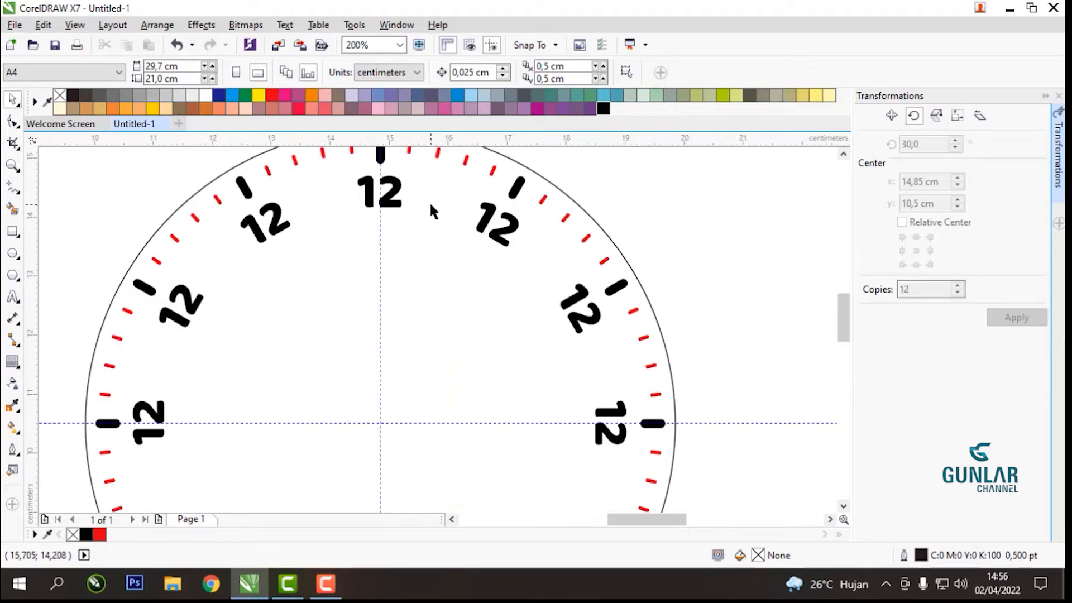
pyautogui.scroll(-1, 433, 206)
pyautogui.scroll(1, 430, 209)
pyautogui.click(413, 211)
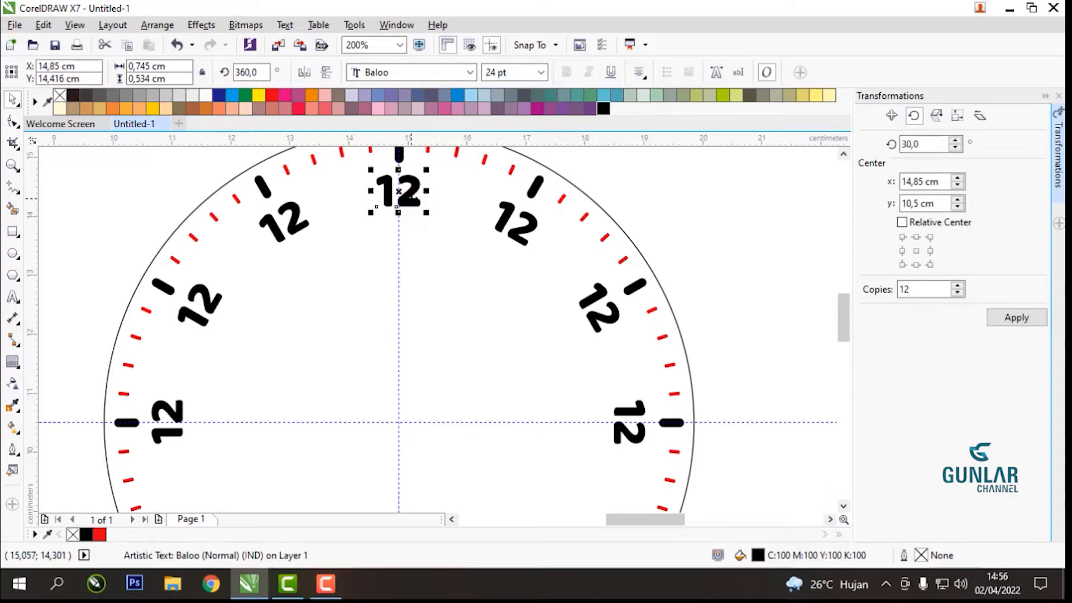
pyautogui.scroll(-1, 411, 198)
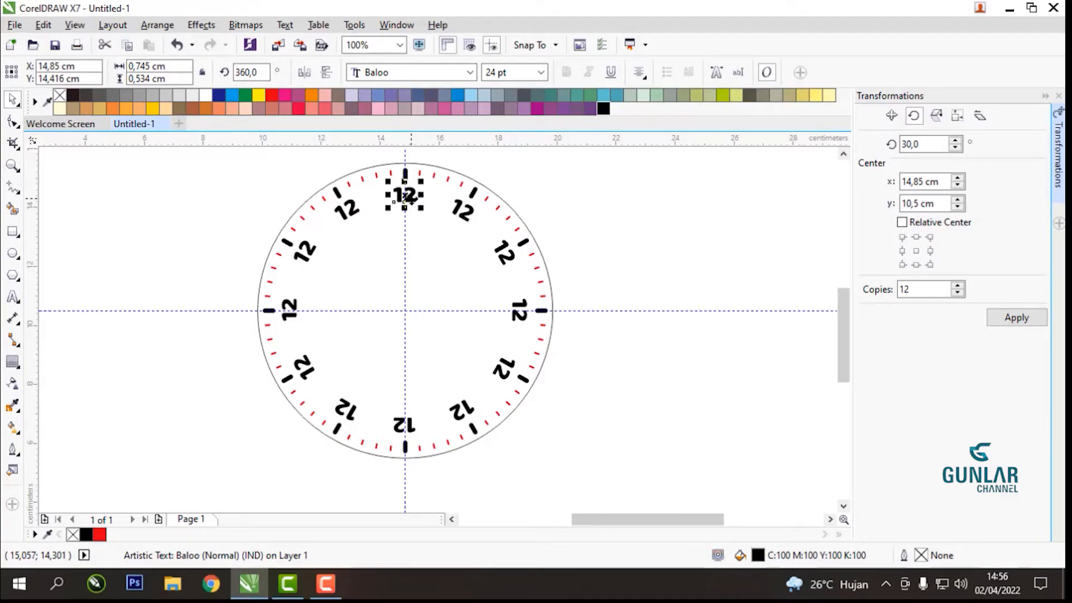
pyautogui.scroll(1, 412, 199)
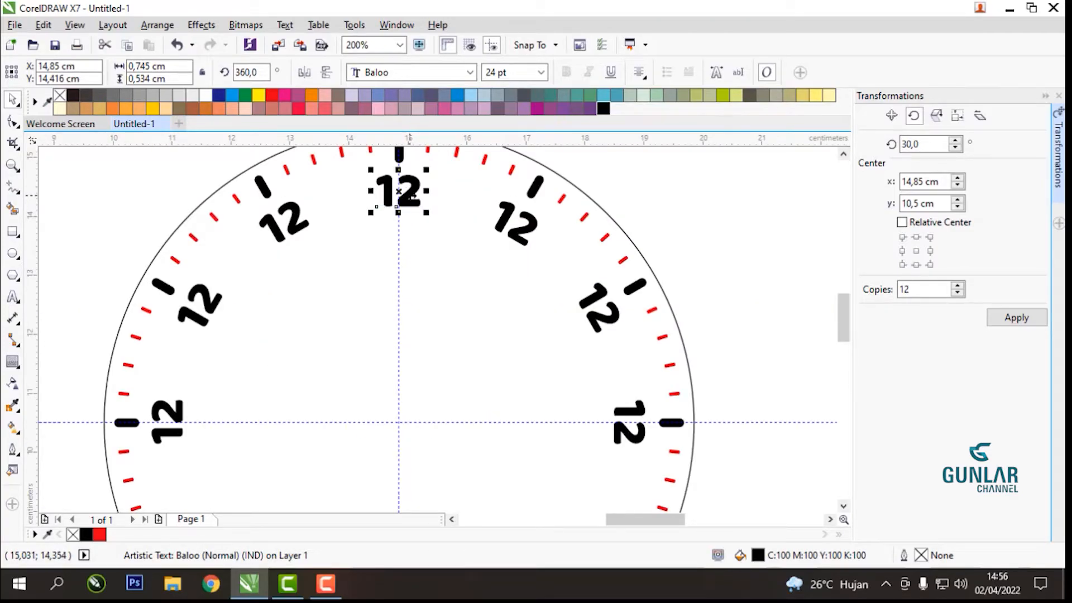
pyautogui.click(399, 192)
pyautogui.moveTo(399, 191); pyautogui.dragTo(399, 423)
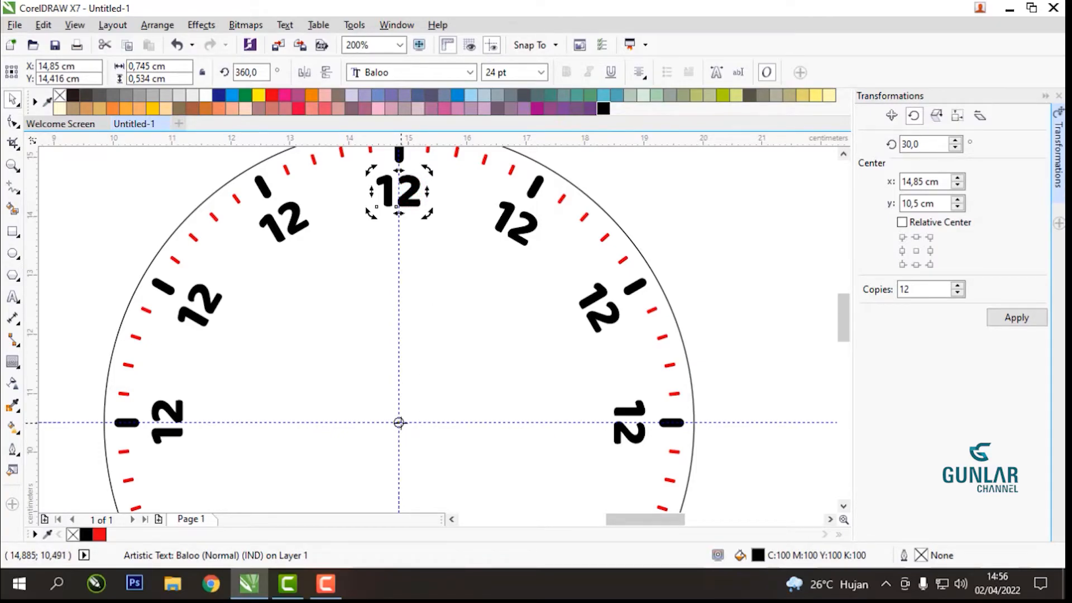
pyautogui.moveTo(399, 422); pyautogui.dragTo(399, 191)
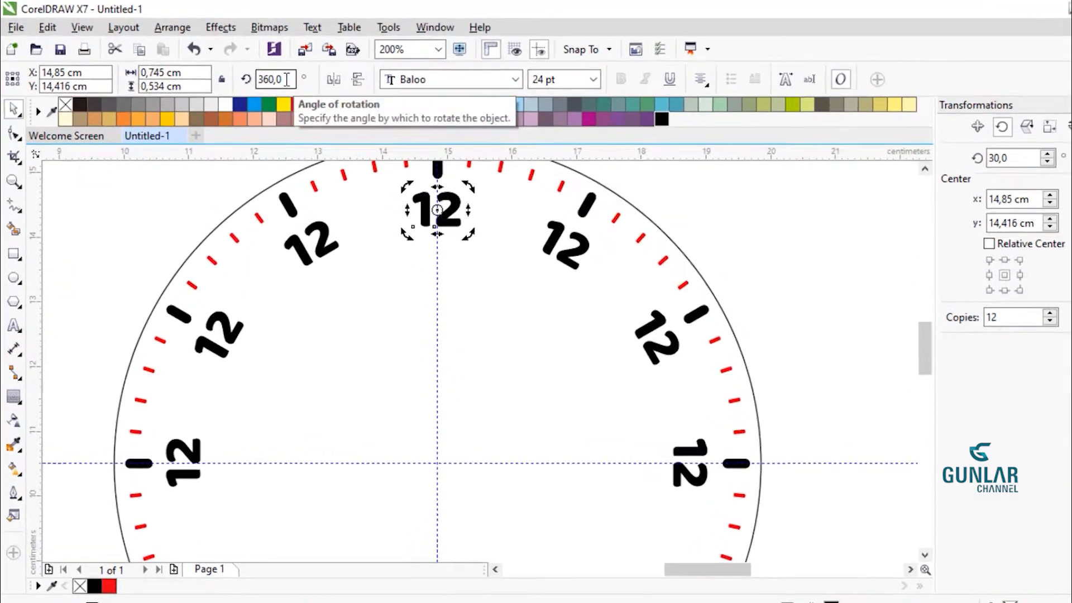
pyautogui.moveTo(257, 73); pyautogui.dragTo(235, 72)
pyautogui.write('0')
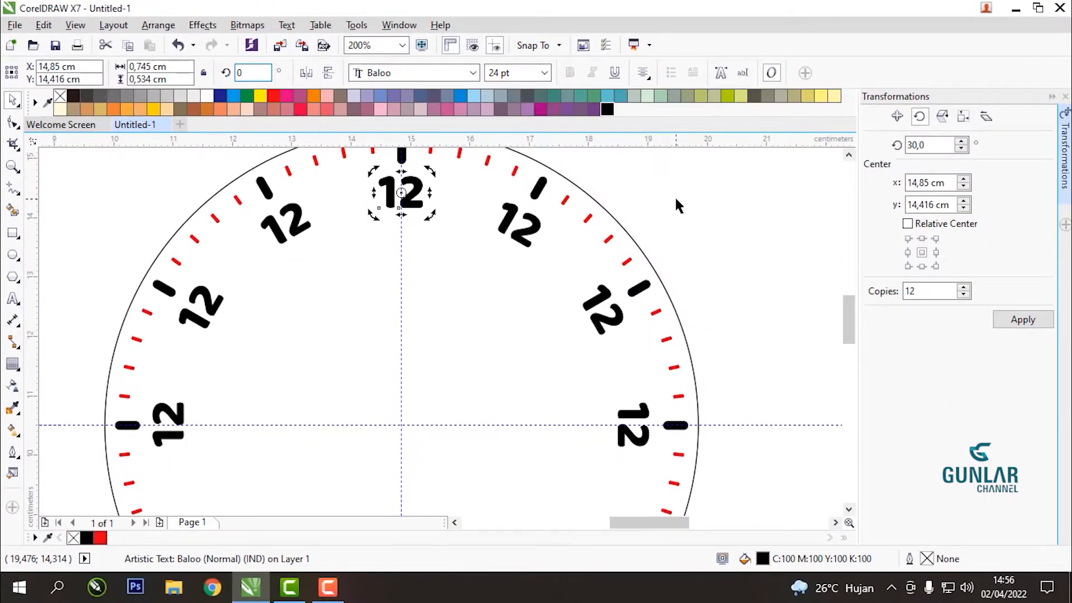
pyautogui.press('Return')
# - Move the rotation center of the 11 o'clock "12" onto the numeral's own middle and set its rotation angle to 0°
pyautogui.click(296, 221)
pyautogui.click(296, 221)
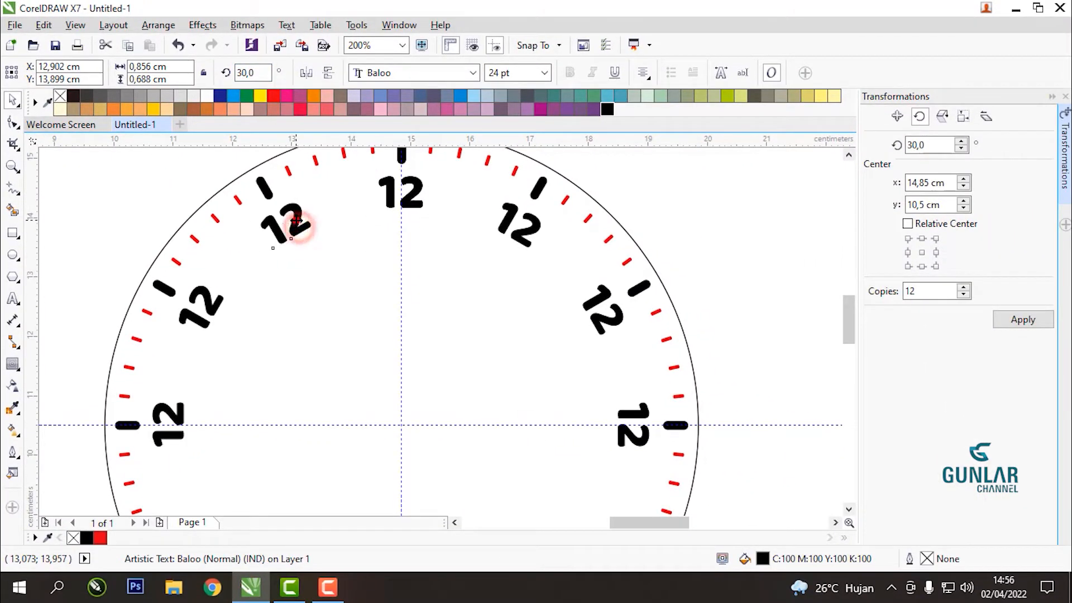
pyautogui.moveTo(401, 424); pyautogui.dragTo(286, 223)
pyautogui.moveTo(260, 73); pyautogui.dragTo(167, 95)
pyautogui.write('0')
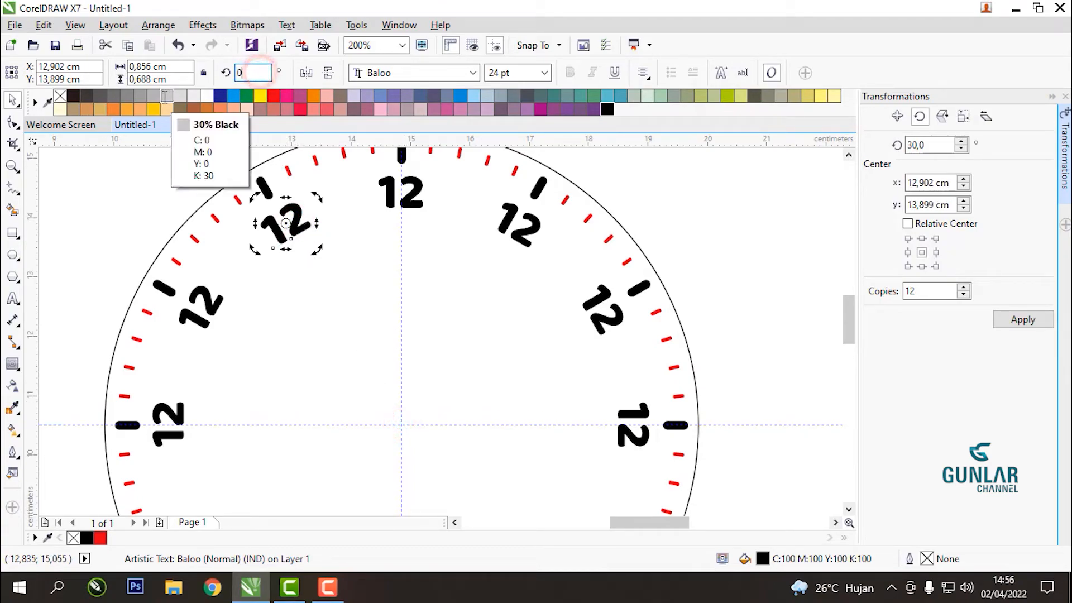
pyautogui.press('Return')
# - Move the rotation center of the 10 o'clock "12" onto the numeral's own middle and set its rotation angle to 0°
pyautogui.click(202, 307)
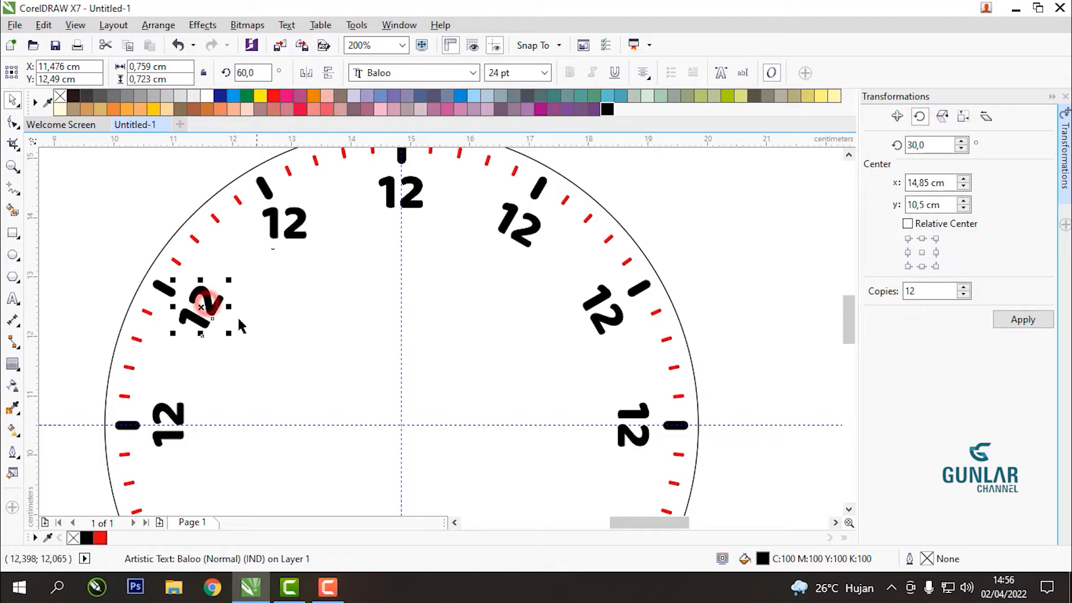
pyautogui.click(202, 306)
pyautogui.moveTo(202, 306)
pyautogui.mouseDown()
pyautogui.moveTo(402, 446)
pyautogui.moveTo(401, 425)
pyautogui.mouseUp()
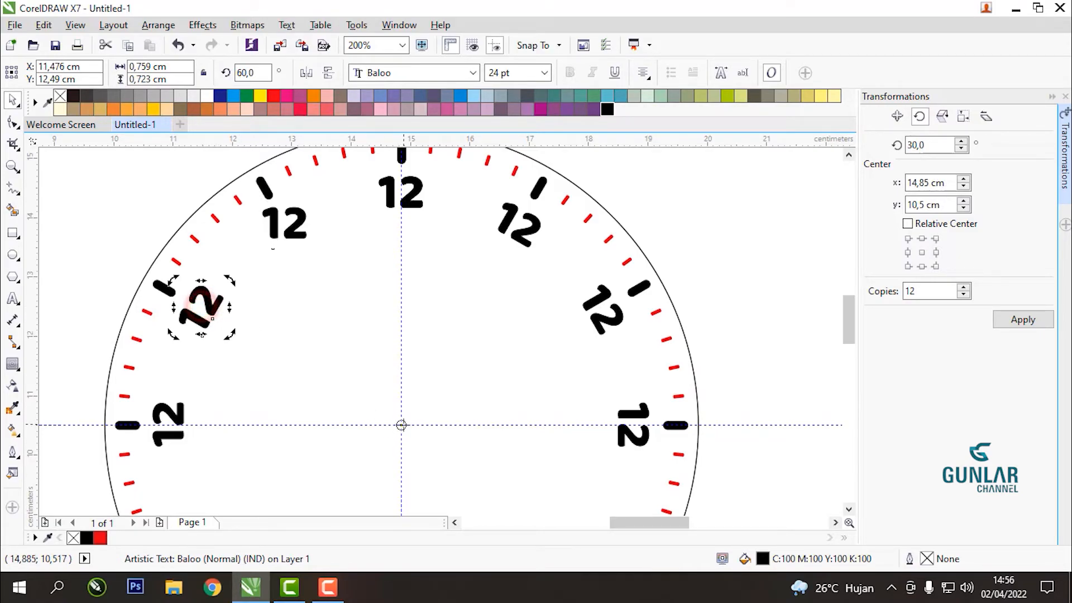
pyautogui.moveTo(237, 322)
pyautogui.mouseDown()
pyautogui.moveTo(180, 302)
pyautogui.moveTo(201, 307)
pyautogui.mouseUp()
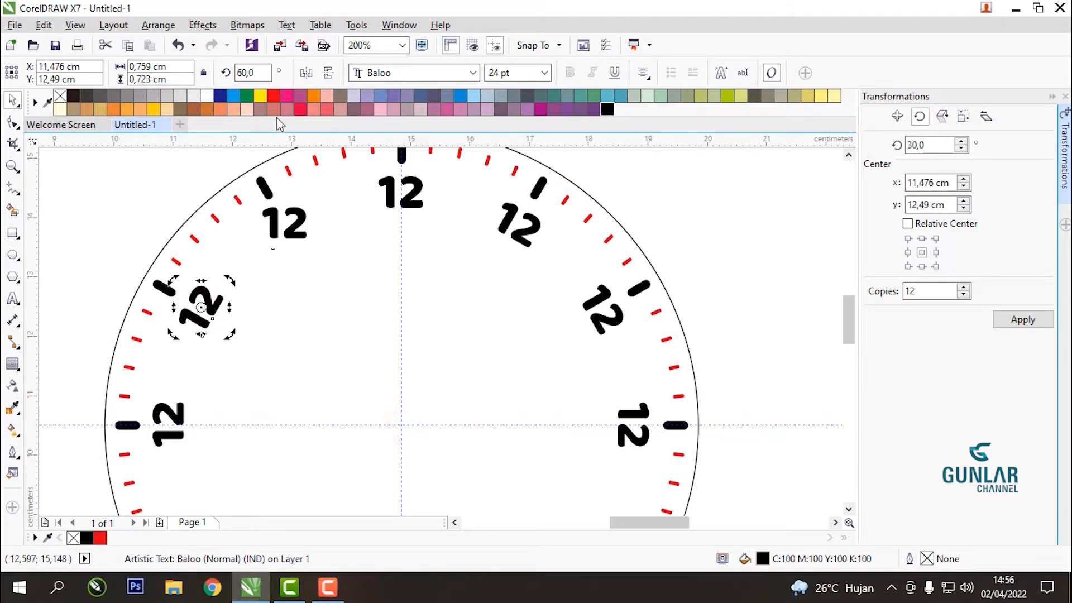
pyautogui.doubleClick(263, 71)
pyautogui.write('0')
pyautogui.press('Return')
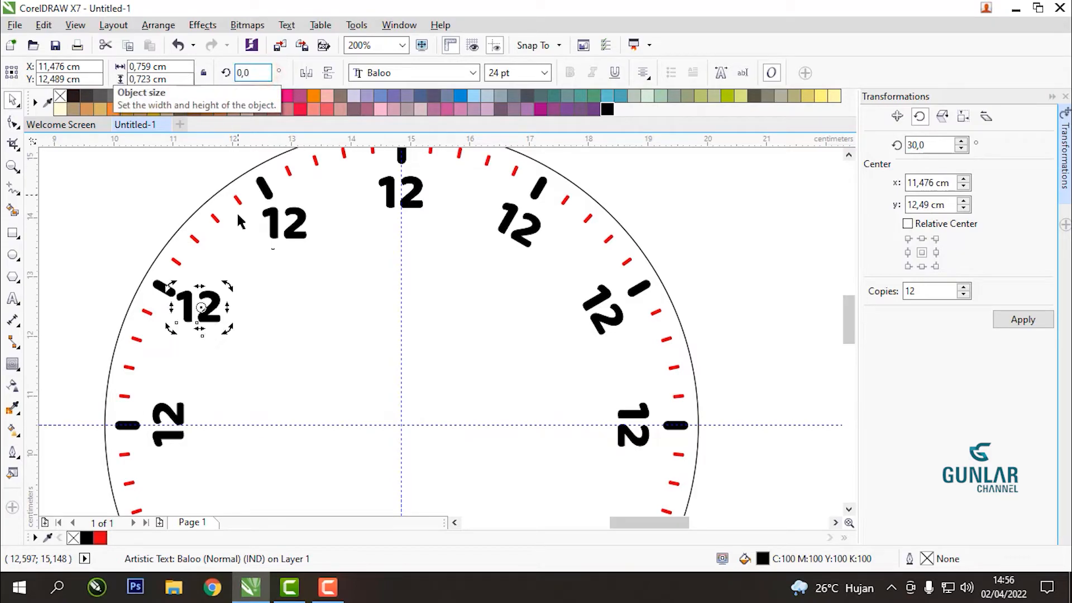
# - Move the rotation center of the 9 o'clock "12" onto the numeral's own middle and set its rotation angle to 0°
pyautogui.scroll(-1, 239, 218)
pyautogui.scroll(-1, 239, 221)
pyautogui.scroll(1, 217, 263)
pyautogui.click(215, 268)
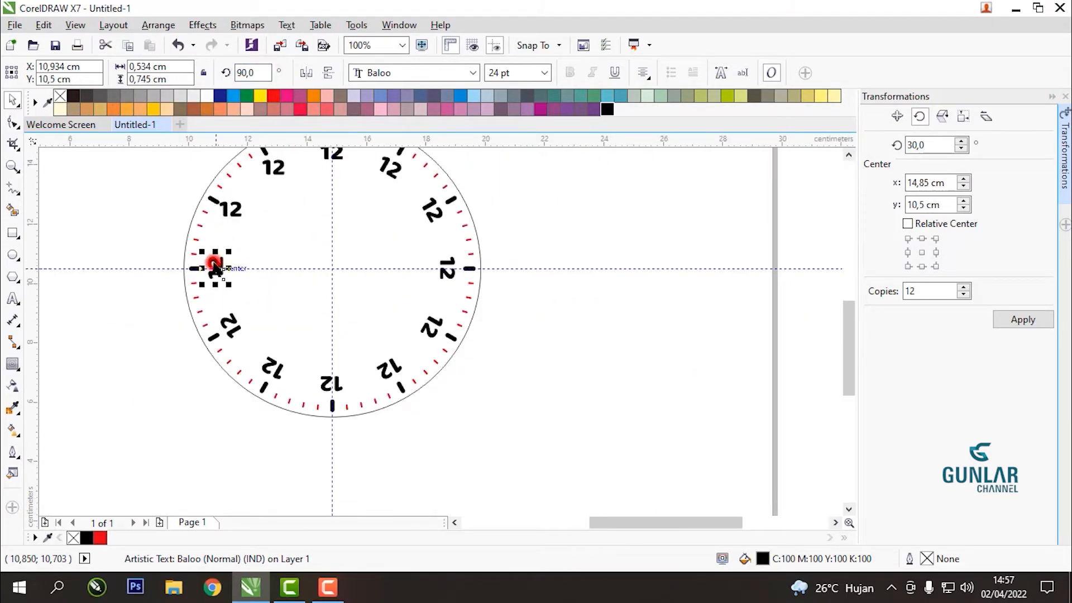
pyautogui.scroll(1, 215, 268)
pyautogui.click(217, 269)
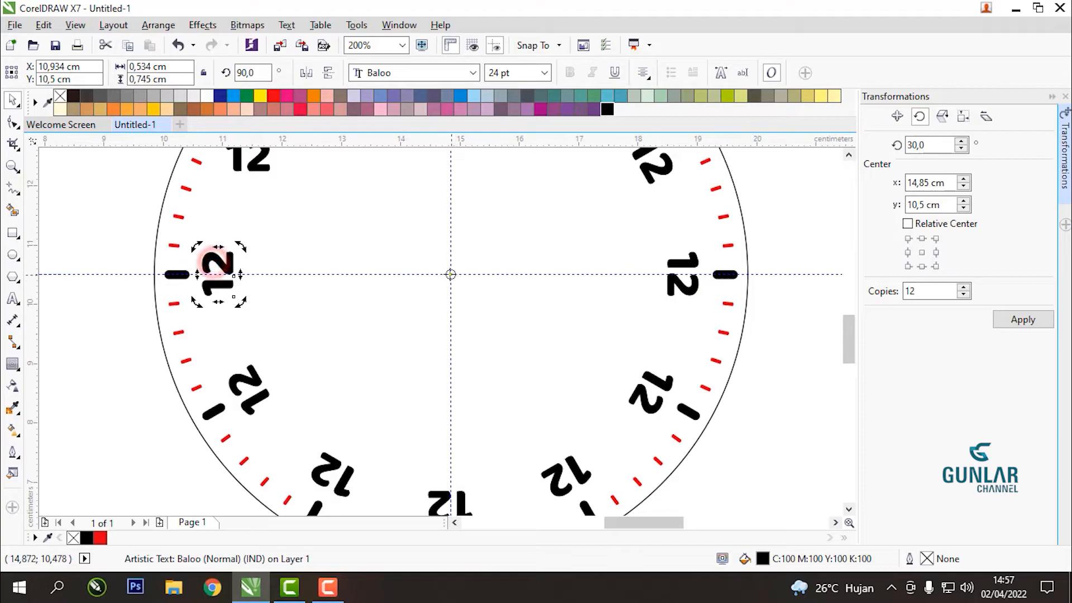
pyautogui.moveTo(240, 269); pyautogui.dragTo(218, 274)
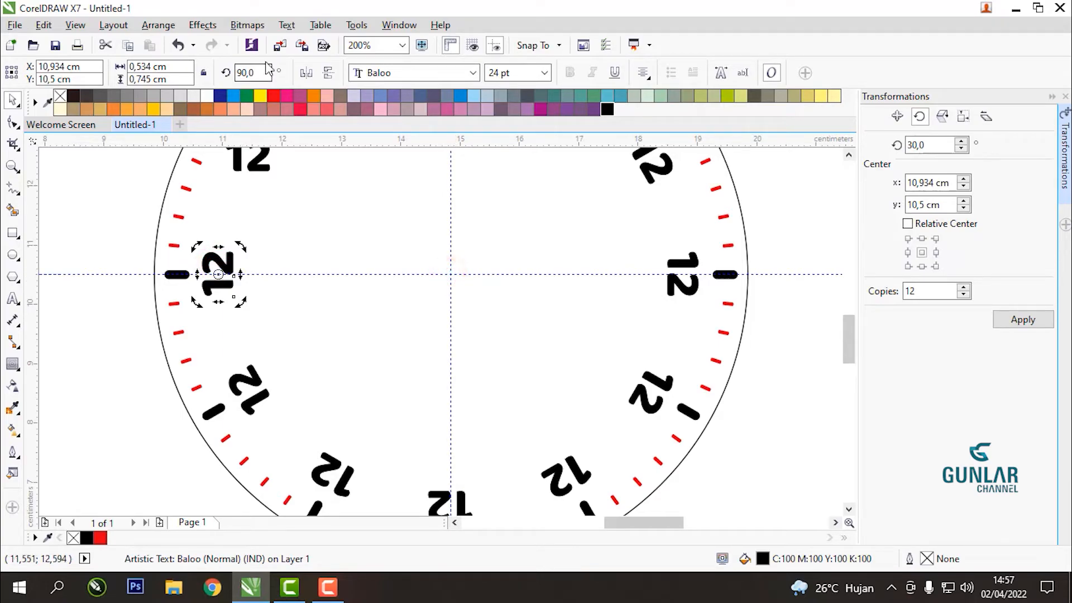
pyautogui.write('0')
pyautogui.press('Return')
# - Move the rotation center of the 8 o'clock "12" onto the numeral's own middle and set its rotation angle to 0°
pyautogui.click(250, 382)
pyautogui.click(251, 381)
pyautogui.moveTo(450, 275)
pyautogui.mouseDown()
pyautogui.moveTo(294, 354)
pyautogui.moveTo(249, 391)
pyautogui.mouseUp()
pyautogui.write('0')
pyautogui.press('Return')
# - Move the rotation center of the 7 o'clock "12" to about X 12.86 cm, Y 7.126 cm and set its rotation angle to 0°
pyautogui.click(329, 456)
pyautogui.click(330, 457)
pyautogui.moveTo(343, 463); pyautogui.dragTo(333, 475)
pyautogui.write('0')
pyautogui.press('Return')
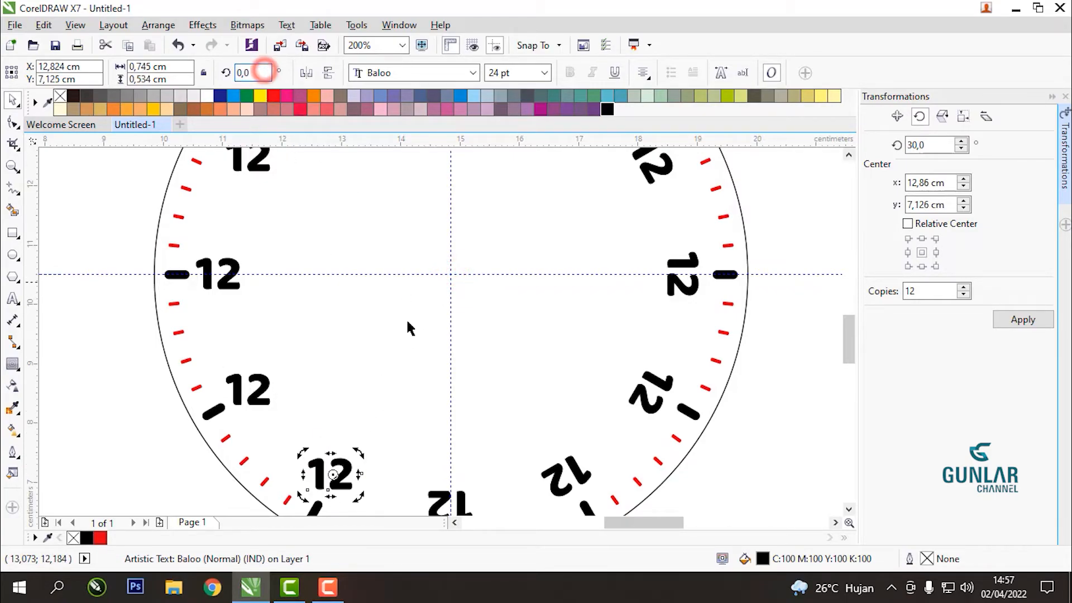
# - Move the rotation center of the 6 o'clock "12" onto the numeral's own middle and set its rotation angle to 0°
pyautogui.scroll(-2, 419, 368)
pyautogui.click(432, 439)
pyautogui.scroll(2, 431, 438)
pyautogui.click(429, 435)
pyautogui.moveTo(441, 208); pyautogui.dragTo(441, 440)
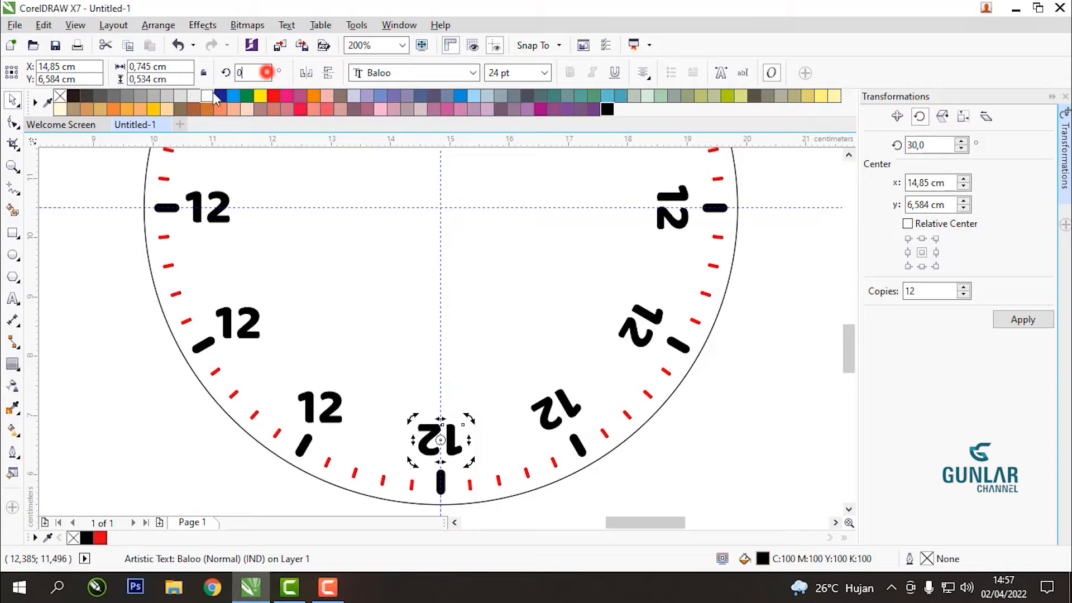
pyautogui.doubleClick(266, 73)
pyautogui.write('0')
pyautogui.press('Return')
# - Move the rotation center of the 5 o'clock "12" onto the numeral's own middle and set its rotation angle to 0°
pyautogui.click(550, 412)
pyautogui.click(550, 411)
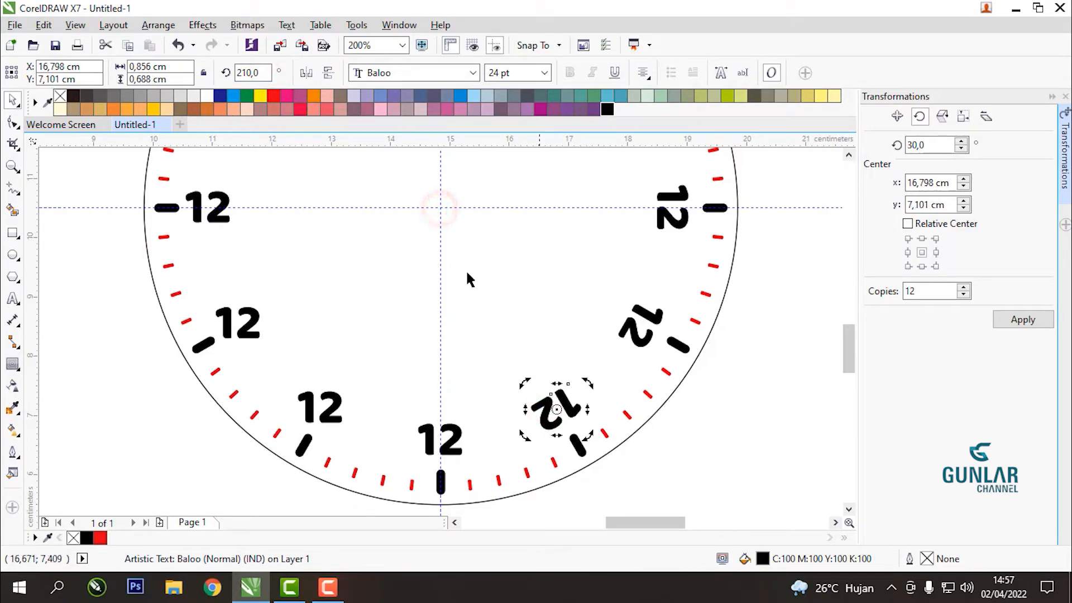
pyautogui.write('0')
pyautogui.press('Return')
# - Move the rotation center of the 4 o'clock "12" onto the numeral's own middle and set its rotation angle to 0°
pyautogui.click(630, 323)
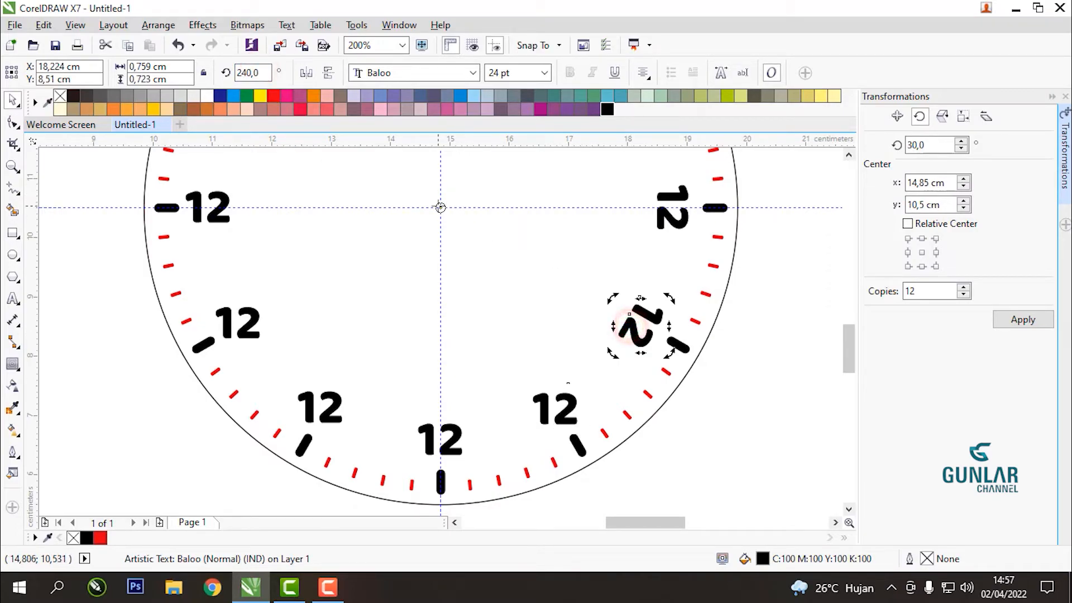
pyautogui.moveTo(441, 207); pyautogui.dragTo(640, 326)
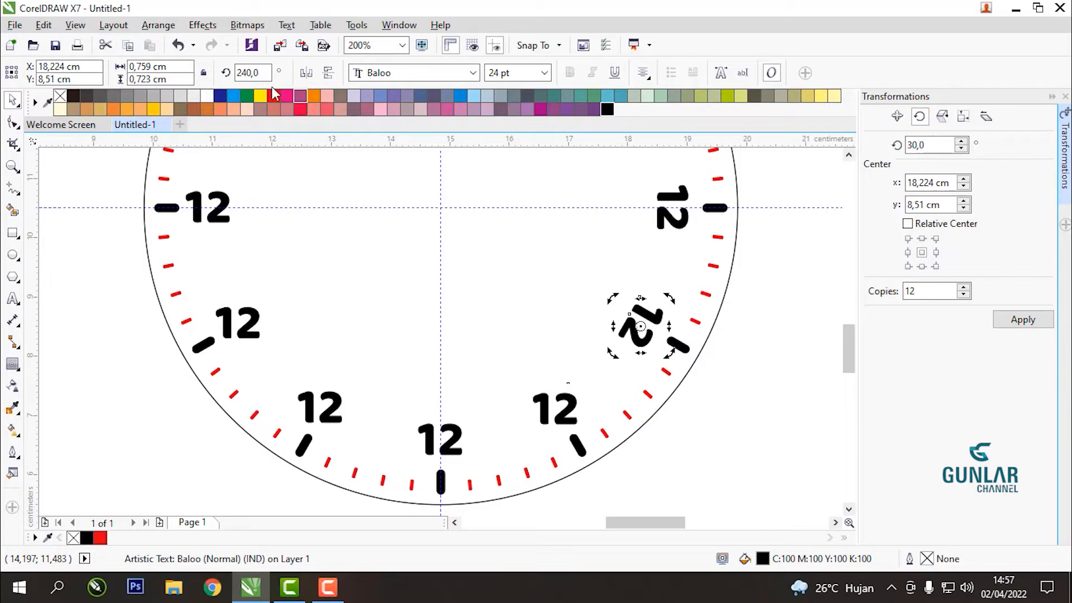
pyautogui.doubleClick(263, 73)
pyautogui.write('0')
pyautogui.press('Return')
# - Move the rotation center of the 3 o'clock "12" onto the numeral's own middle and set its rotation angle to 0°
pyautogui.click(667, 218)
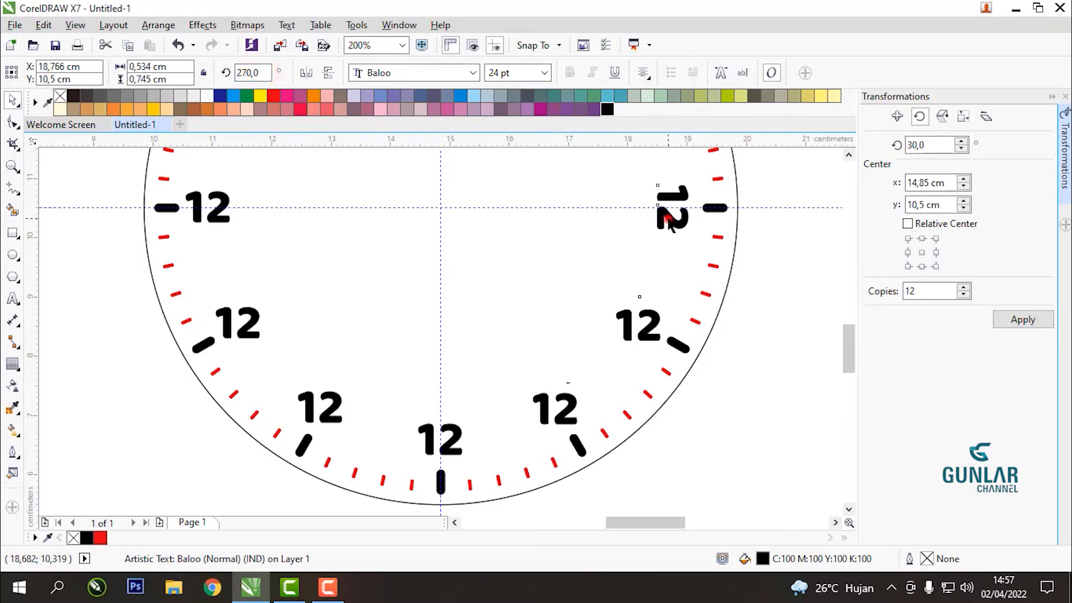
pyautogui.moveTo(442, 209); pyautogui.dragTo(673, 208)
pyautogui.doubleClick(268, 72)
pyautogui.write('0')
pyautogui.press('Return')
# - Move the rotation center of the 2 o'clock "12" onto the numeral's own middle and set its rotation angle to 0°
pyautogui.scroll(-1, 565, 302)
pyautogui.scroll(1, 597, 179)
pyautogui.doubleClick(584, 220)
pyautogui.click(390, 345)
pyautogui.doubleClick(265, 73)
pyautogui.write('0')
pyautogui.press('Return')
# - Move the rotation center of the 1 o'clock "12" to about X 16.84 cm, Y 13.874 cm and set its rotation angle to 0°
pyautogui.click(511, 166)
pyautogui.scroll(-1, 488, 224)
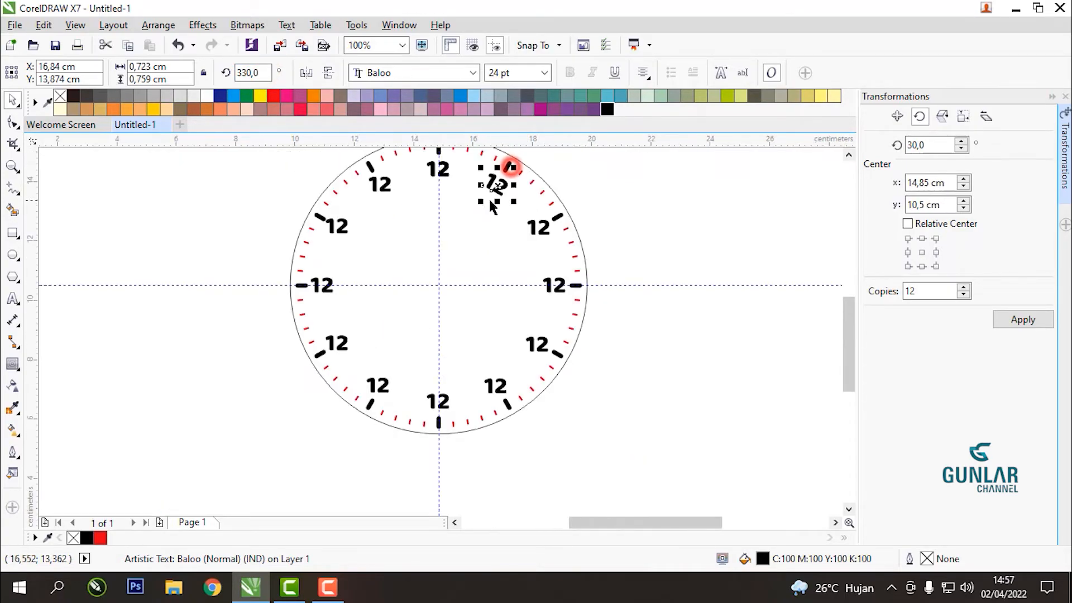
pyautogui.scroll(1, 491, 207)
pyautogui.click(503, 180)
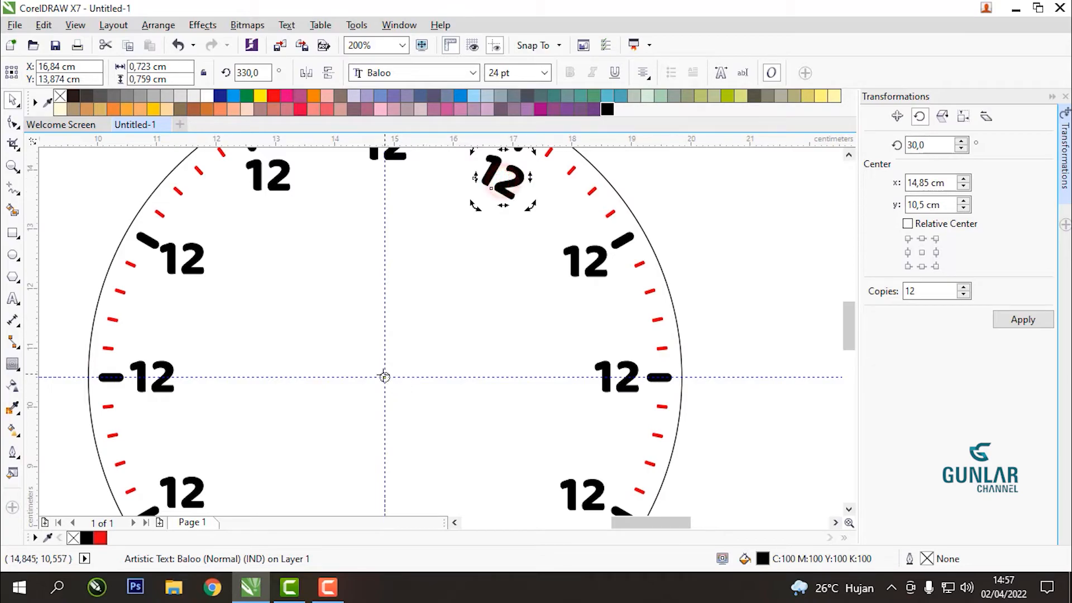
pyautogui.moveTo(441, 241); pyautogui.dragTo(503, 177)
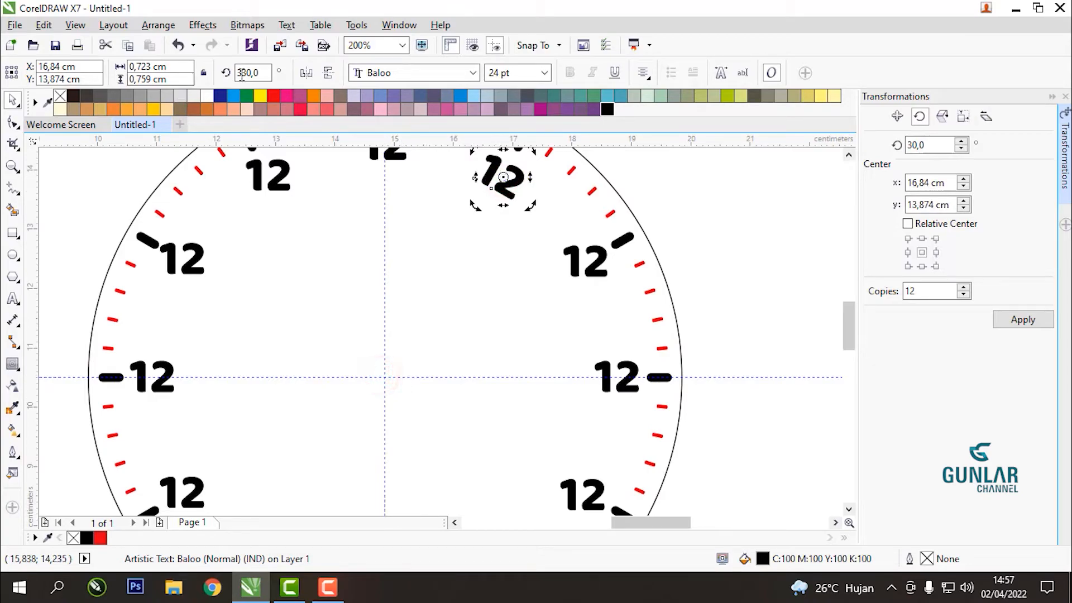
pyautogui.write('0')
pyautogui.press('Return')
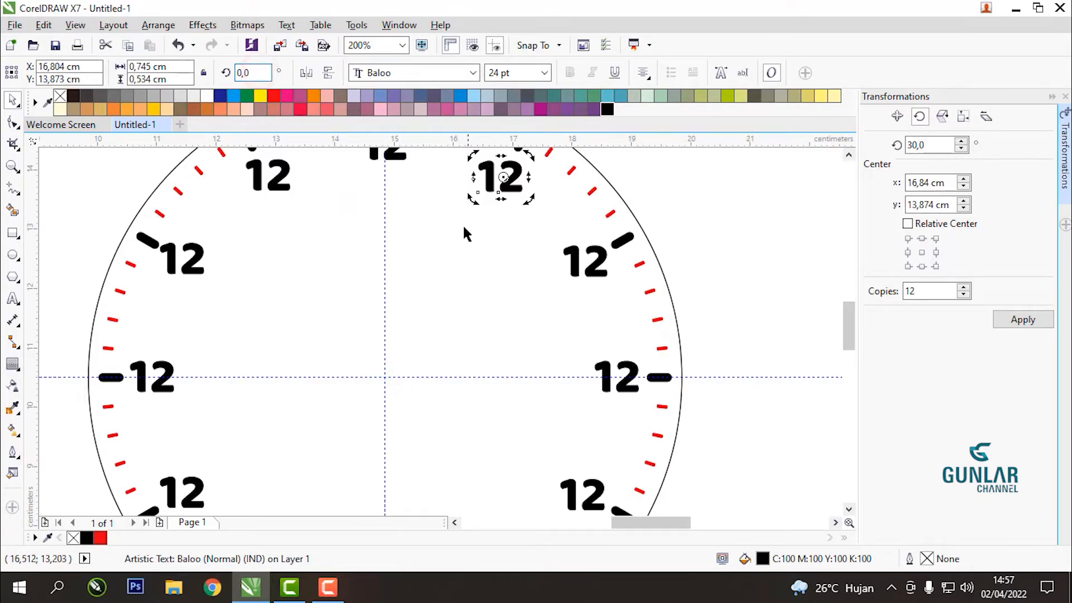
pyautogui.scroll(-1, 481, 216)
pyautogui.click(614, 199)
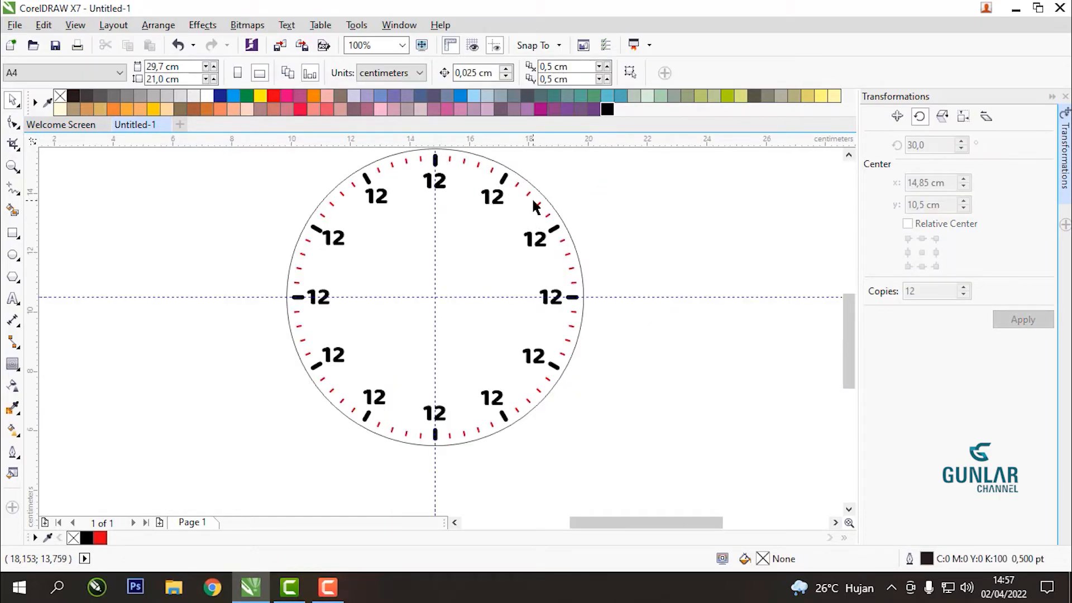
# - Replace the text of the 1 o'clock numeral with "1"
pyautogui.scroll(1, 478, 178)
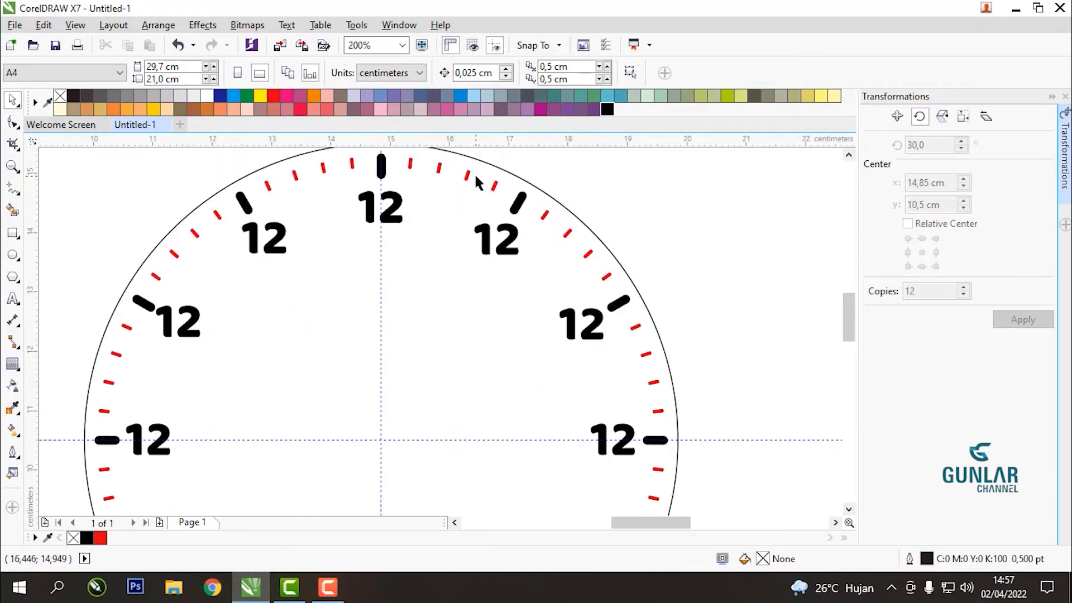
pyautogui.click(488, 249)
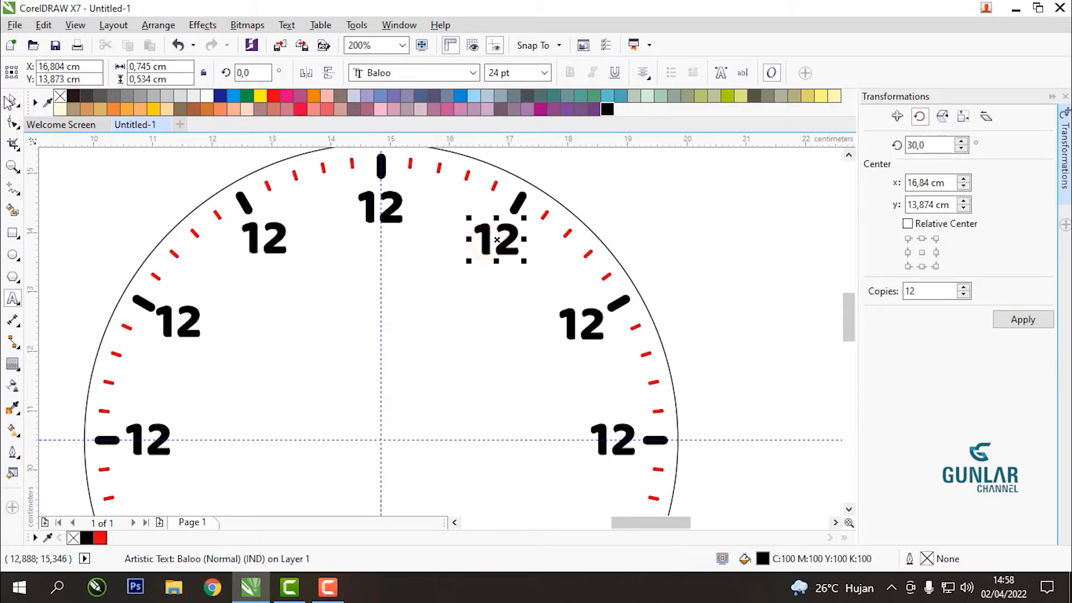
pyautogui.click(664, 231)
pyautogui.scroll(1, 520, 234)
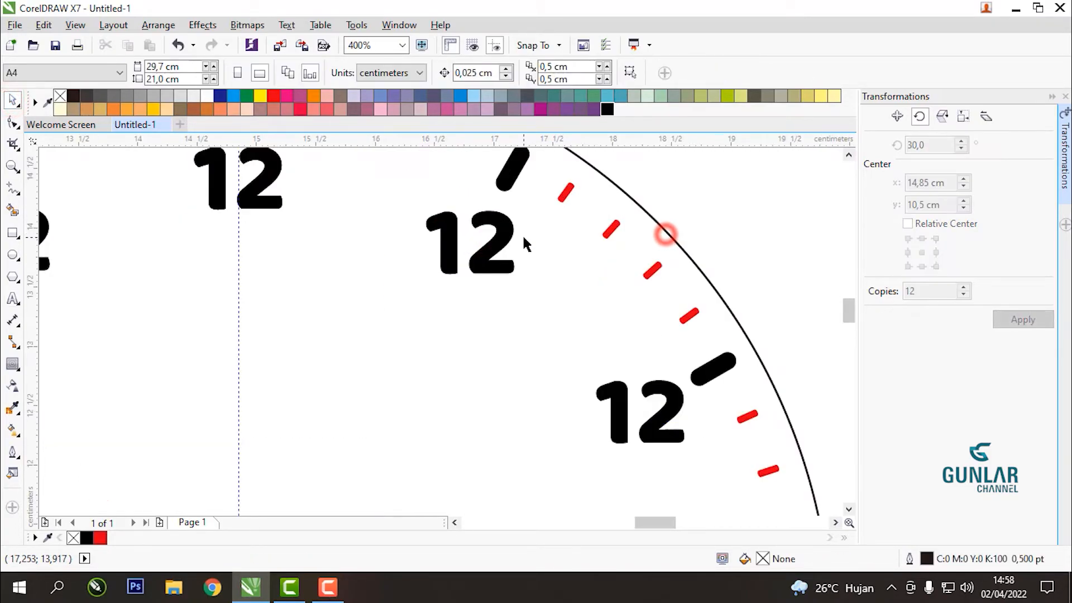
pyautogui.click(509, 223)
pyautogui.click(12, 95)
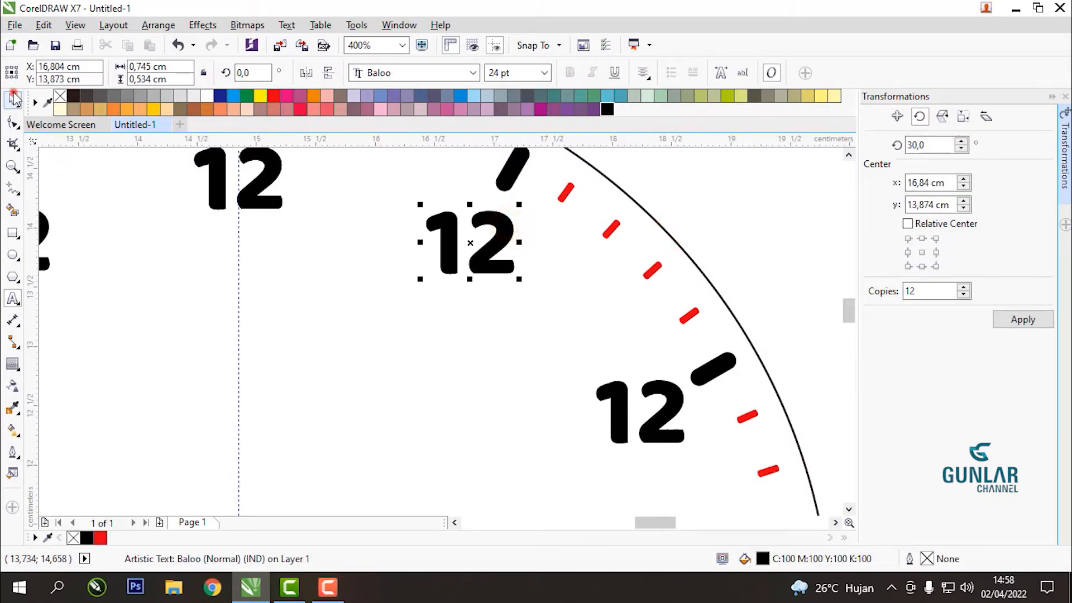
pyautogui.click(13, 300)
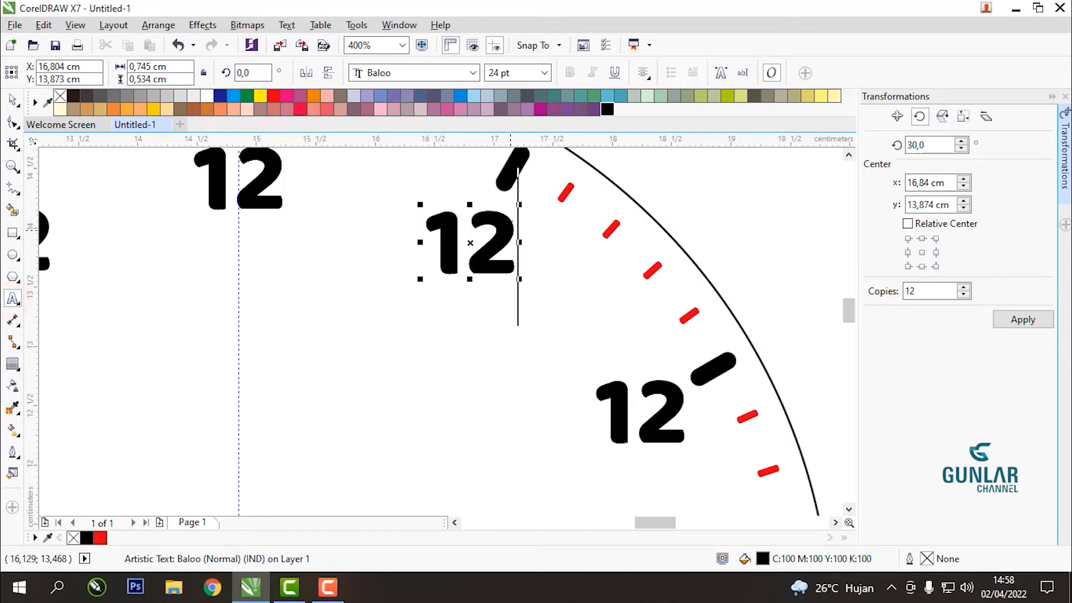
pyautogui.moveTo(518, 245); pyautogui.dragTo(389, 257)
pyautogui.write('1')
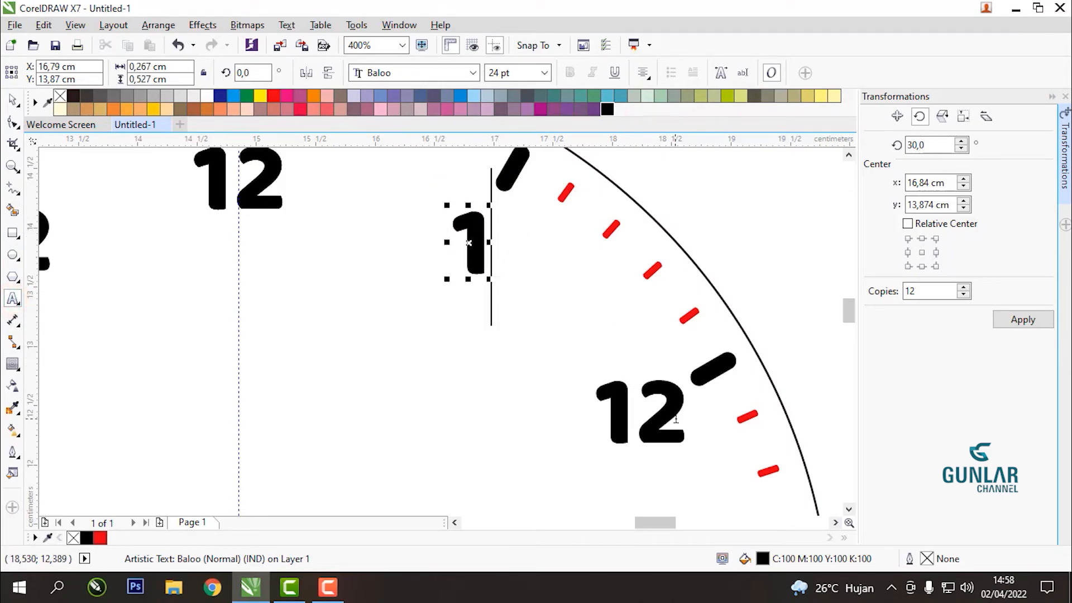
# - Replace the text of the 2 o'clock numeral with "2" and the 3 o'clock numeral with "3"
pyautogui.moveTo(675, 420); pyautogui.dragTo(594, 423)
pyautogui.write('2')
pyautogui.scroll(-1, 540, 287)
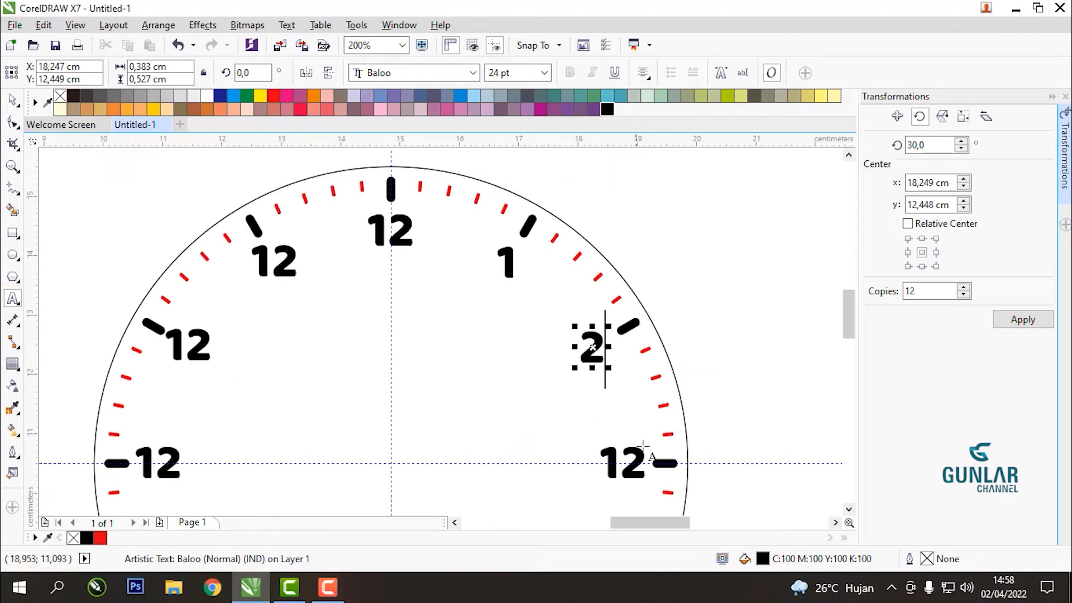
pyautogui.moveTo(647, 459); pyautogui.dragTo(575, 459)
pyautogui.write('3')
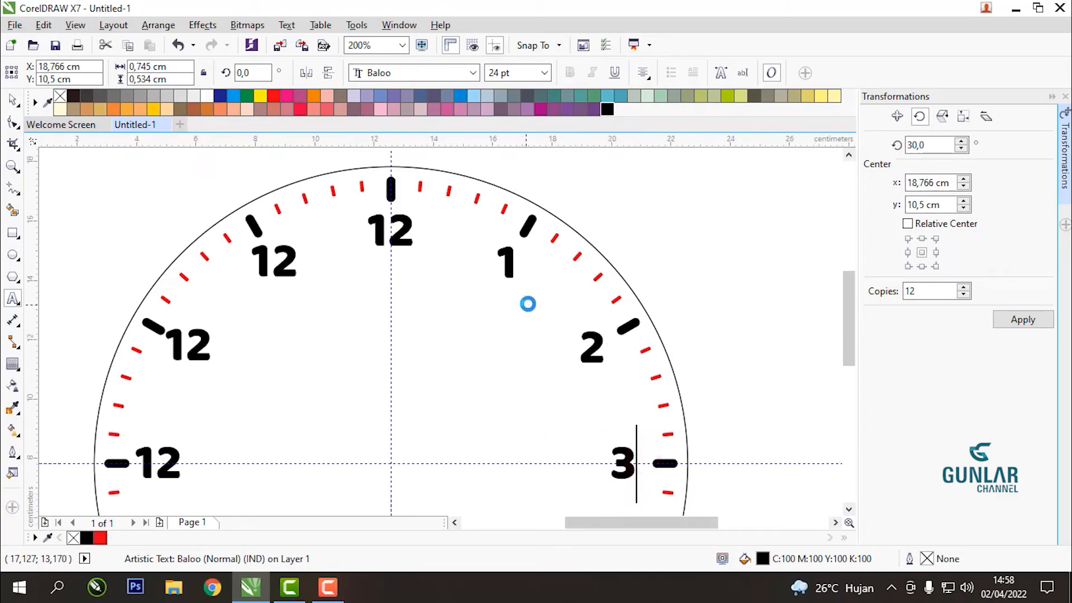
# - Replace the text of the 4 o'clock numeral with "4" and the 5 o'clock numeral with "5"
pyautogui.scroll(-1, 528, 304)
pyautogui.scroll(1, 555, 461)
pyautogui.moveTo(589, 413); pyautogui.dragTo(546, 412)
pyautogui.write('4')
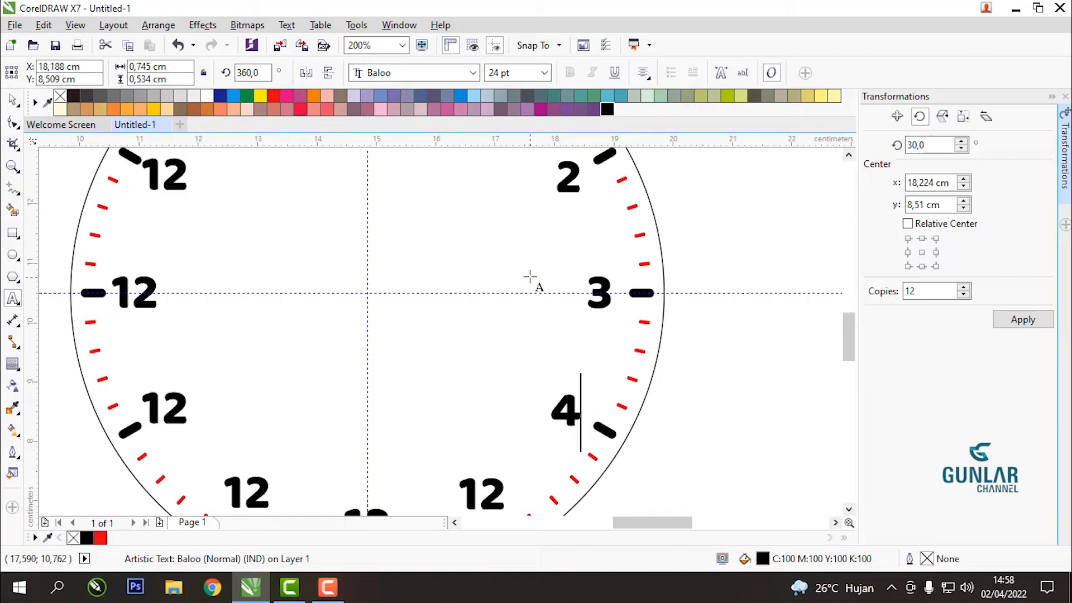
pyautogui.scroll(-1, 531, 279)
pyautogui.scroll(1, 544, 341)
pyautogui.moveTo(486, 371); pyautogui.dragTo(522, 370)
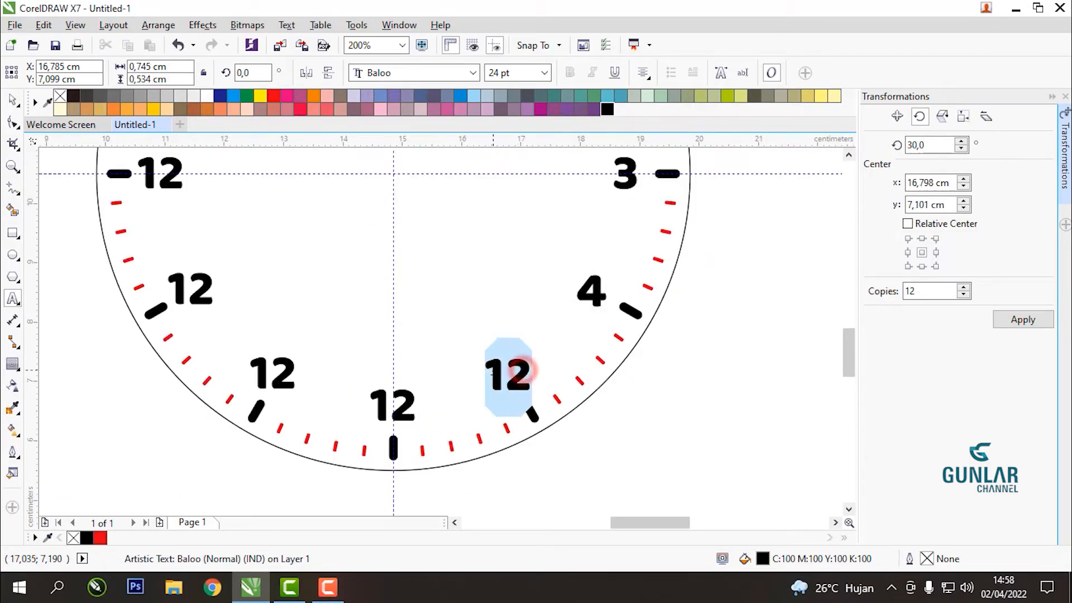
pyautogui.write('5')
# - Replace the text of the 6 o'clock numeral with "6" and the 7 o'clock numeral with "7"
pyautogui.moveTo(416, 399); pyautogui.dragTo(346, 400)
pyautogui.write('6')
pyautogui.moveTo(301, 373); pyautogui.dragTo(250, 373)
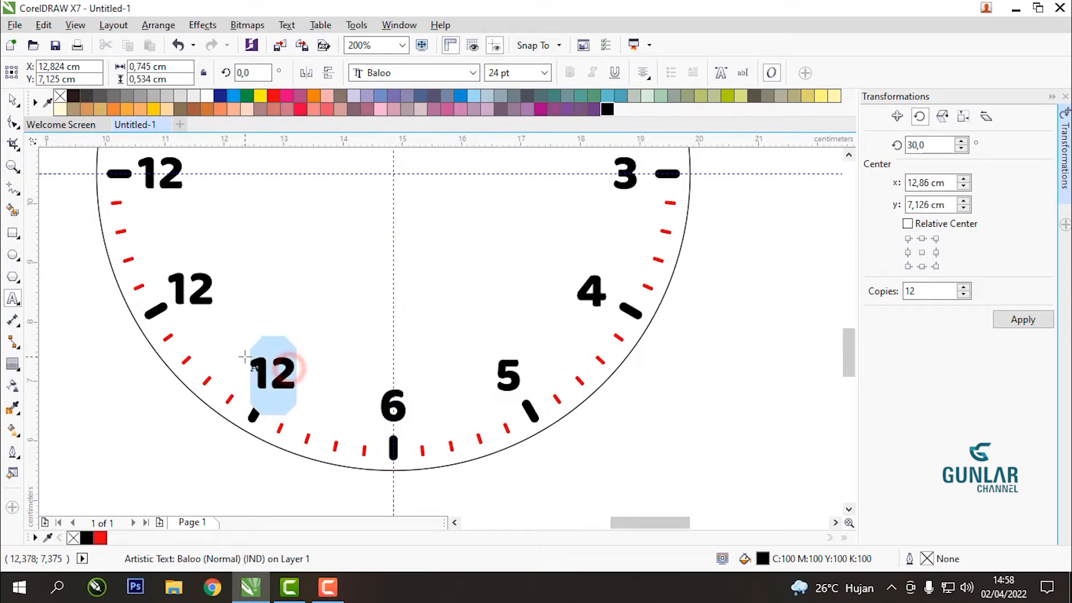
pyautogui.write('7')
# - Replace the text of the 8 o'clock numeral with "8" and the 9 o'clock numeral with "9"
pyautogui.click(212, 290)
pyautogui.doubleClick(212, 291)
pyautogui.write('8')
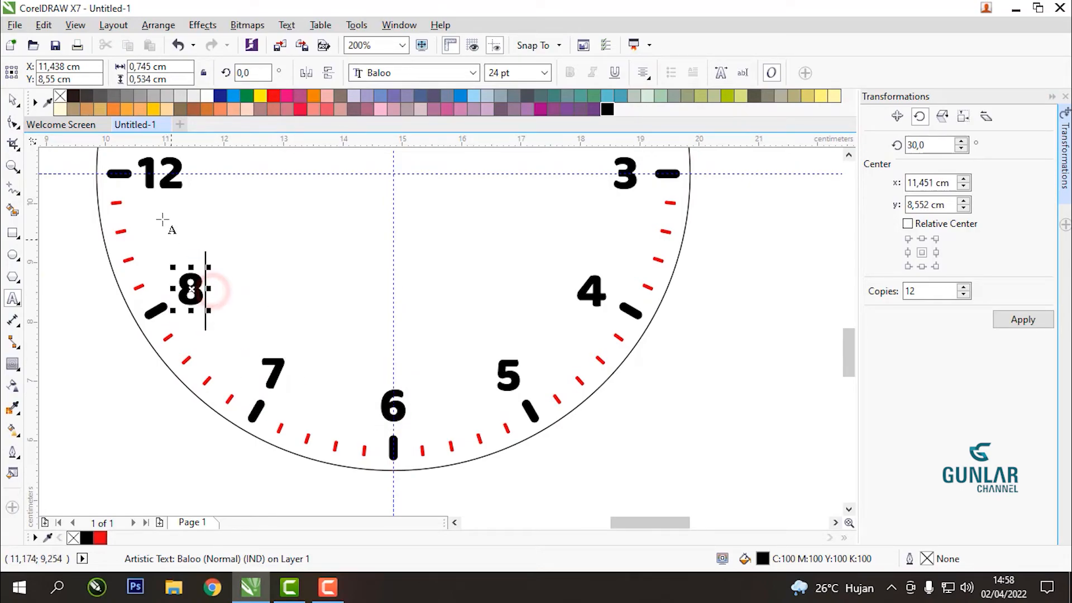
pyautogui.moveTo(184, 173); pyautogui.dragTo(141, 173)
pyautogui.write('9')
# - Replace the text of the 10 o'clock numeral with "10" and the 11 o'clock numeral with "11", leaving nothing selected
pyautogui.scroll(-2, 257, 374)
pyautogui.scroll(2, 211, 212)
pyautogui.moveTo(261, 211); pyautogui.dragTo(221, 216)
pyautogui.write('1')
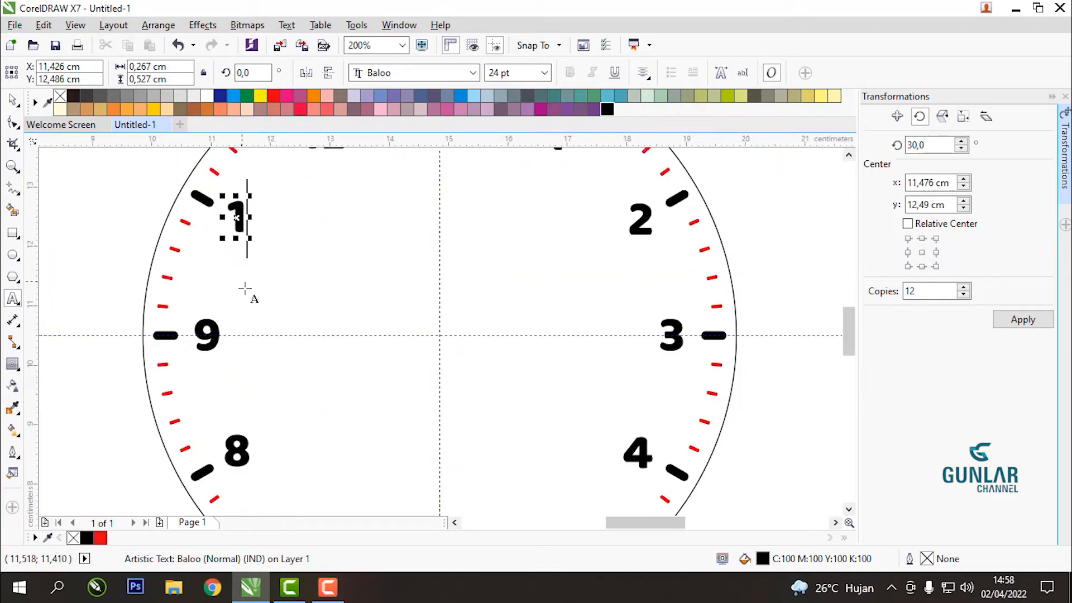
pyautogui.scroll(-2, 265, 343)
pyautogui.scroll(2, 292, 229)
pyautogui.click(317, 244)
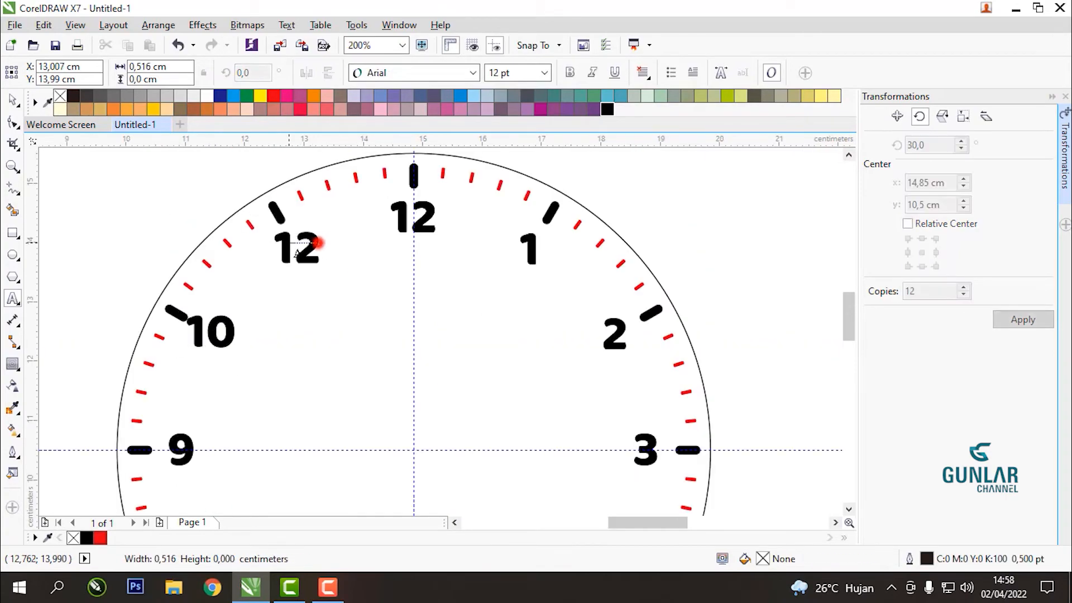
pyautogui.moveTo(318, 243); pyautogui.dragTo(273, 244)
pyautogui.write('11')
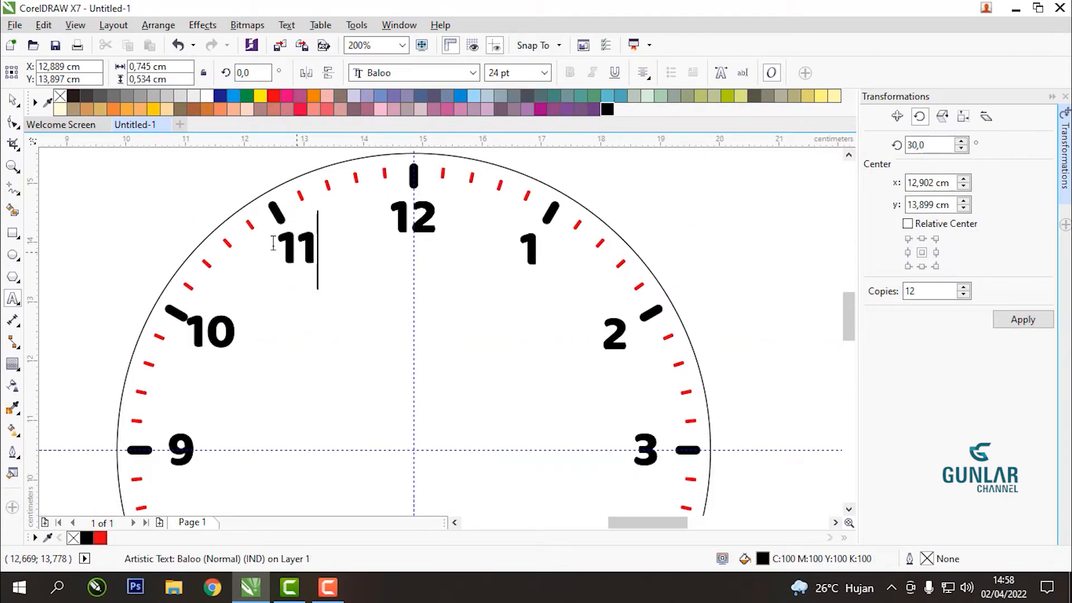
pyautogui.click(12, 99)
pyautogui.click(118, 209)
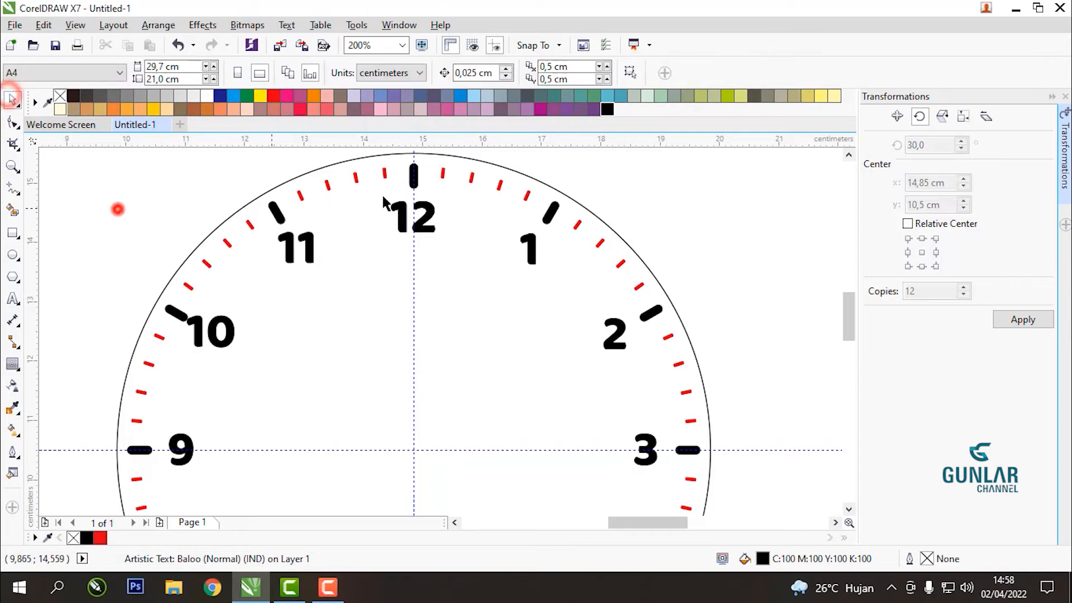
pyautogui.scroll(-2, 386, 200)
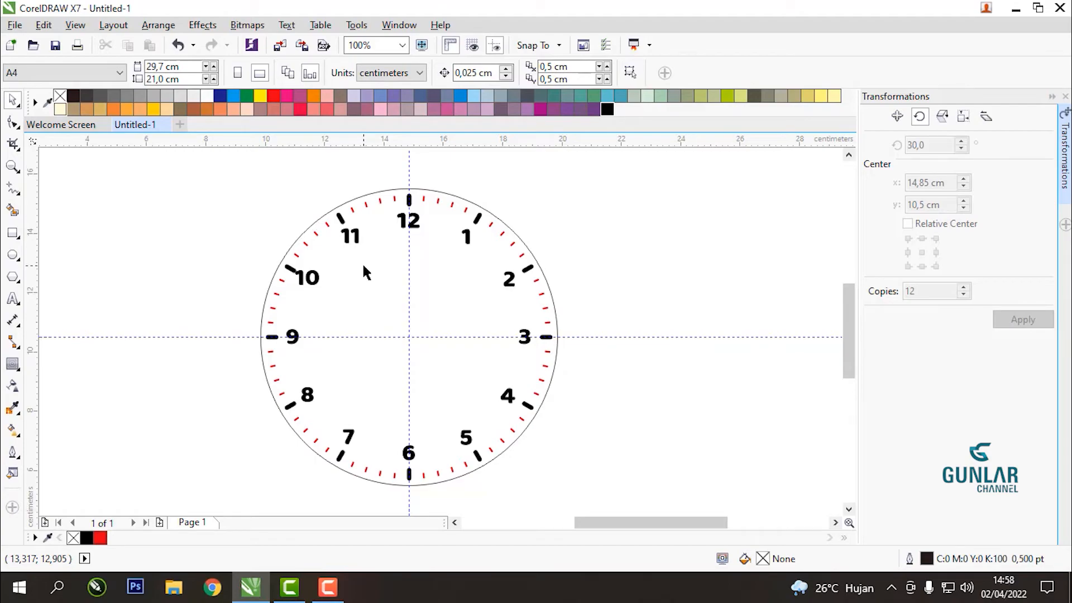
# - Enlarge the 12 to about 30.4 pt slightly lower on the vertical guideline and delete the smaller duplicate behind it
pyautogui.scroll(2, 407, 224)
pyautogui.click(416, 220)
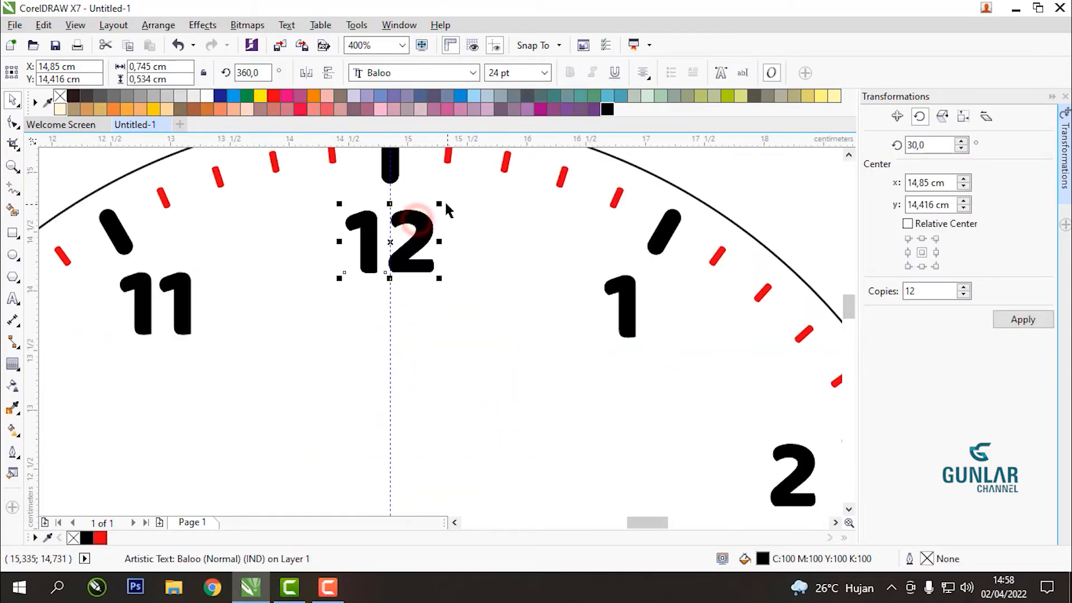
pyautogui.moveTo(441, 203); pyautogui.dragTo(430, 240)
pyautogui.click(414, 216)
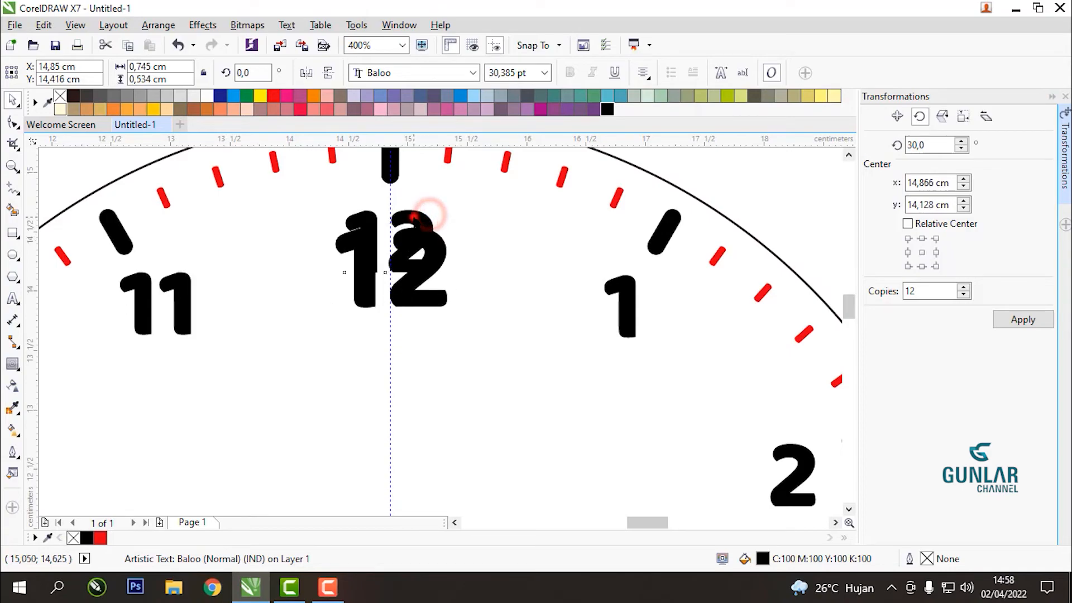
pyautogui.press('Delete')
# - Set the 12's font size to 35 pt and place it below its hour marker at about X 14.86 cm, Y 14.25 cm
pyautogui.click(412, 230)
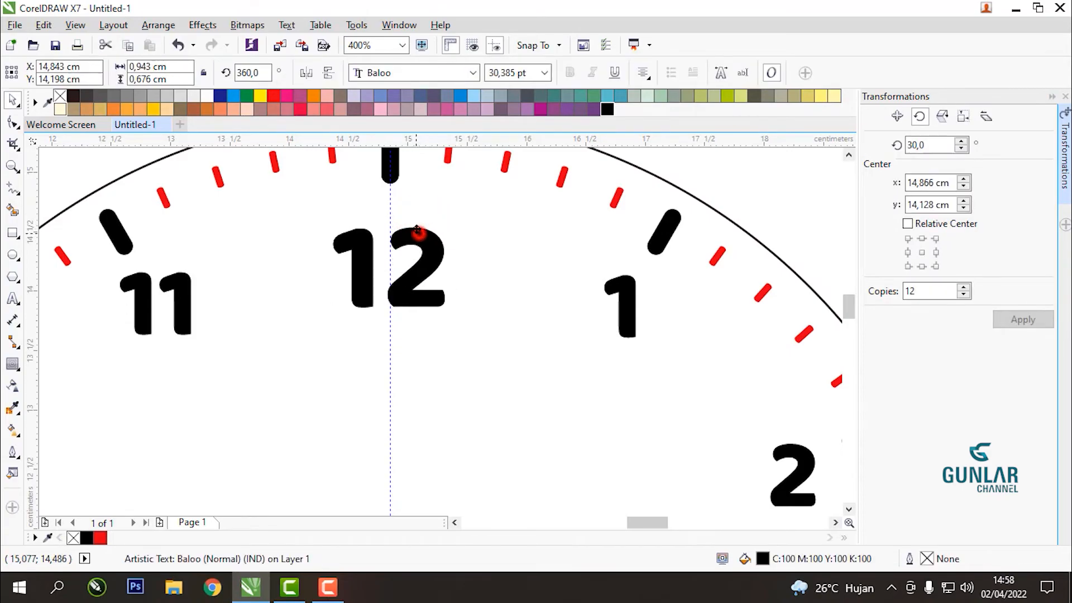
pyautogui.moveTo(454, 210); pyautogui.dragTo(458, 207)
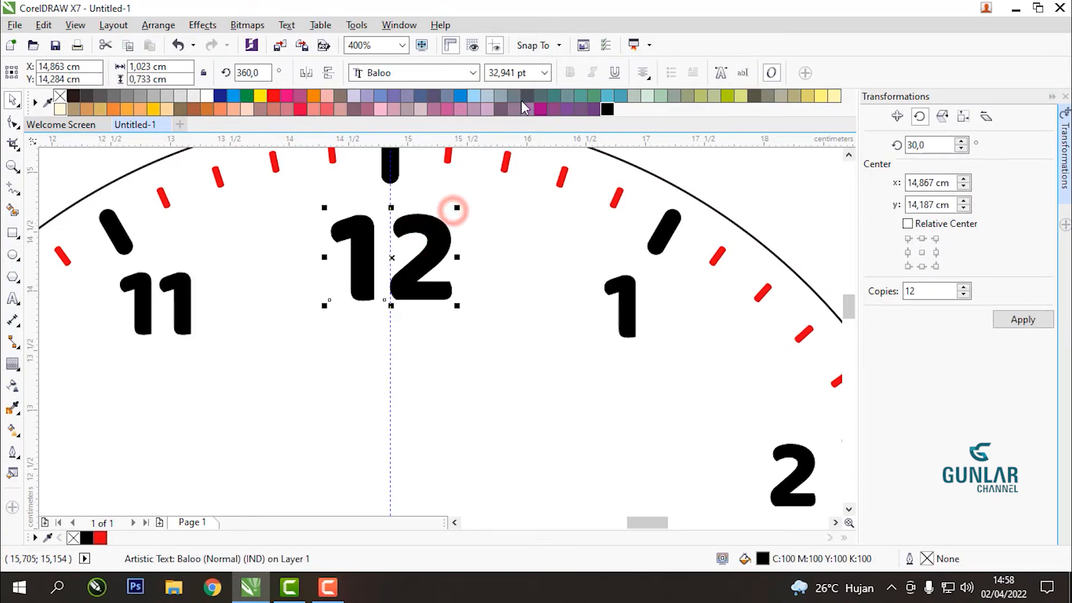
pyautogui.click(533, 72)
pyautogui.write('35')
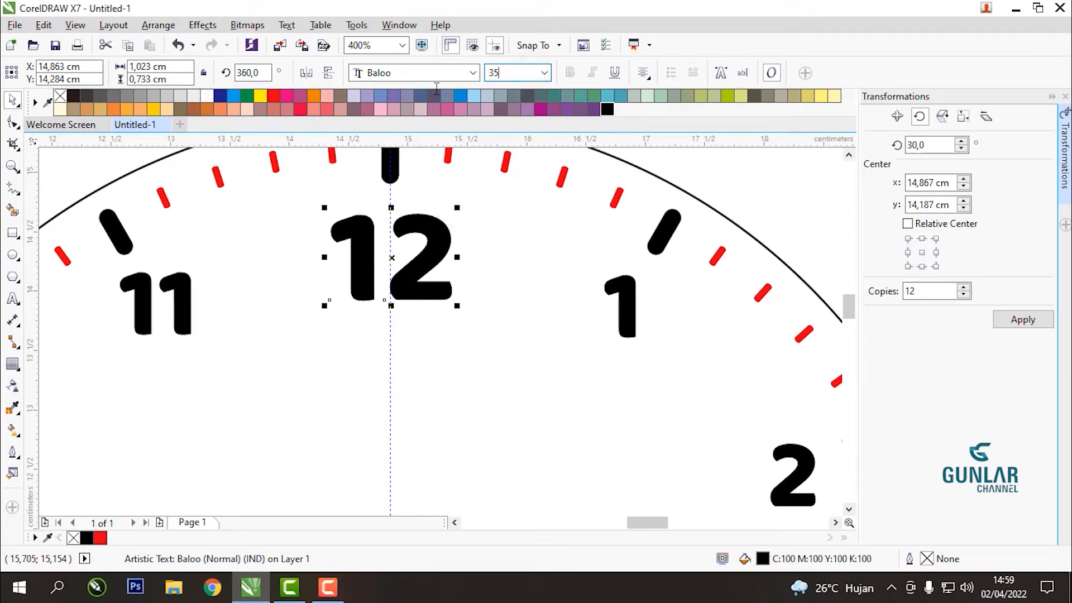
pyautogui.press('Return')
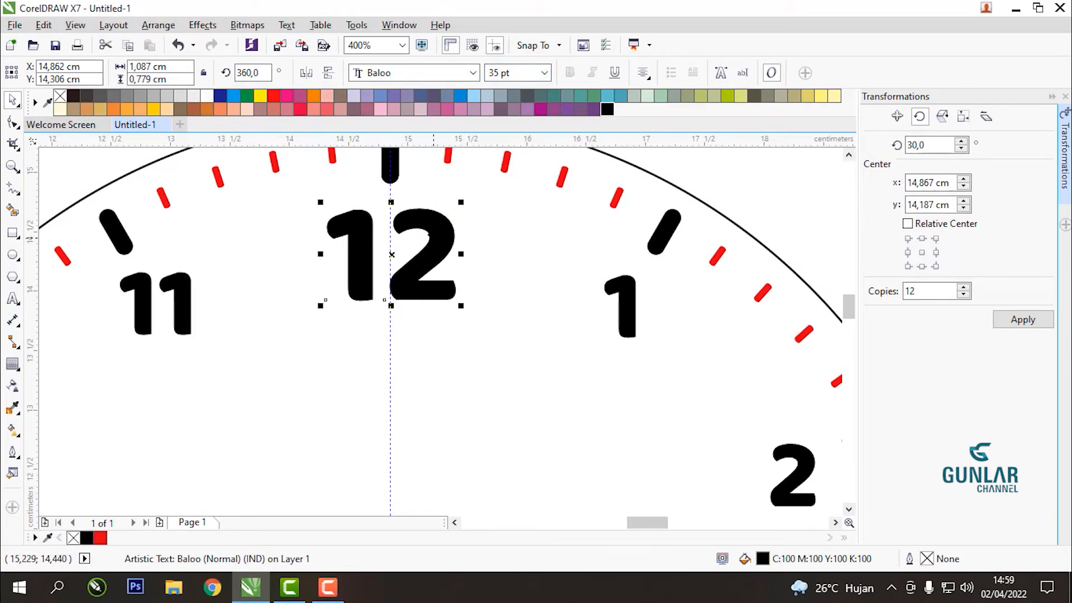
pyautogui.moveTo(434, 230); pyautogui.dragTo(435, 237)
# - Set the font size of the numeral 9 to 35 pt
pyautogui.scroll(-2, 365, 295)
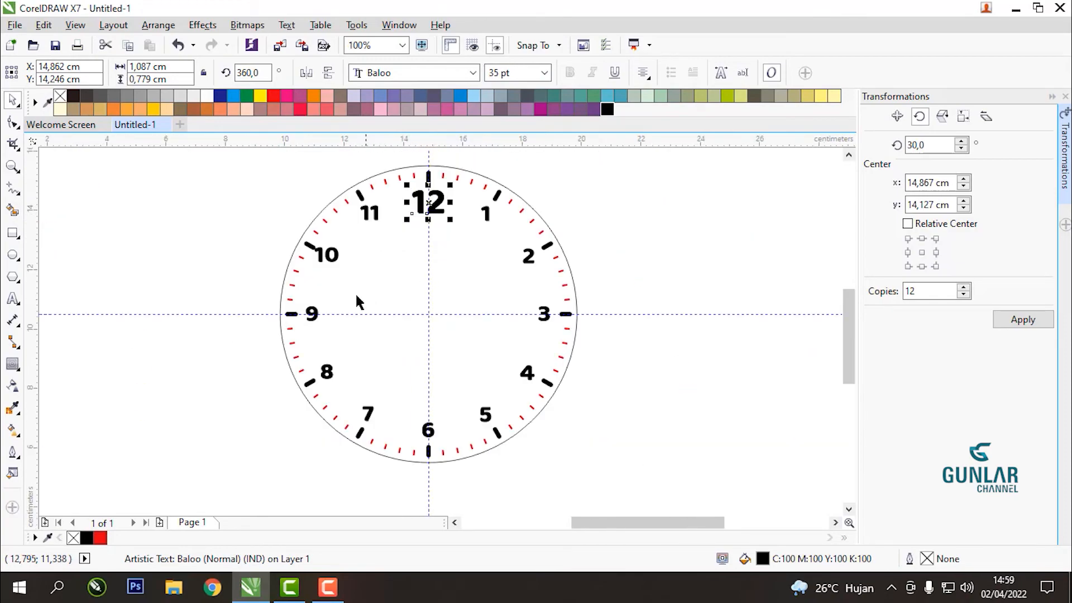
pyautogui.scroll(1, 326, 313)
pyautogui.click(298, 320)
pyautogui.click(518, 72)
pyautogui.write('35')
pyautogui.press('Return')
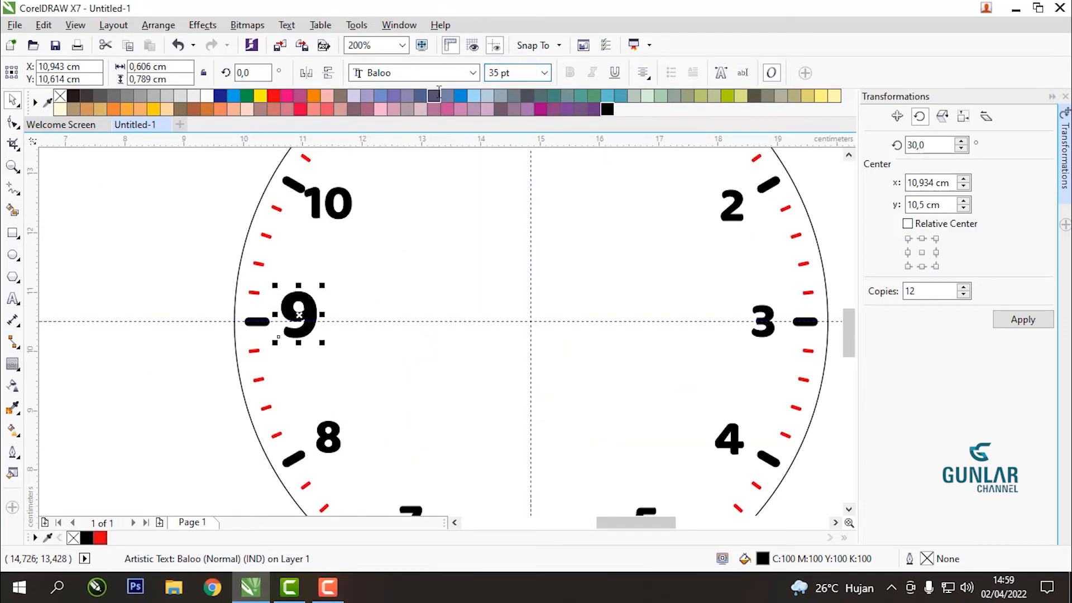
# - Centre the numeral 9 at the same height as its black hour marker and clear the selection
pyautogui.scroll(2, 244, 328)
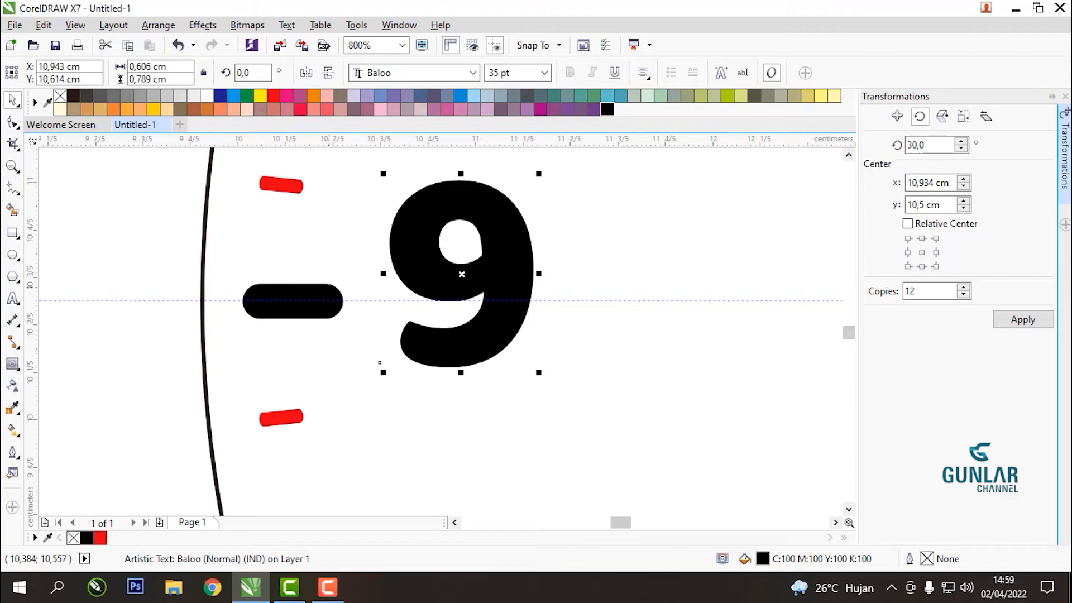
pyautogui.keyDown('shift'); pyautogui.click(330, 289); pyautogui.keyUp('shift')
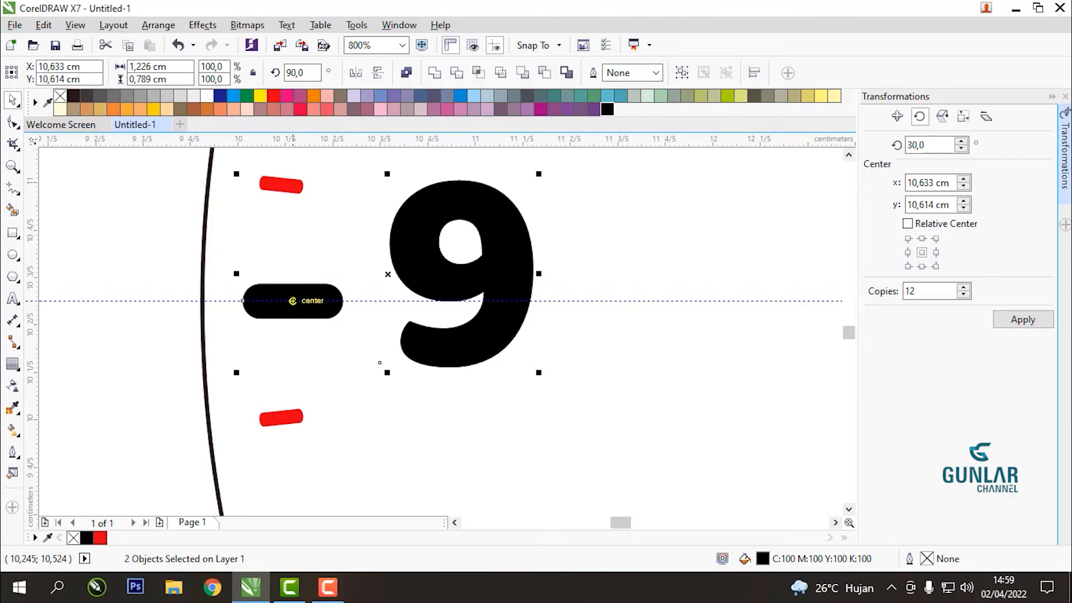
pyautogui.scroll(-2, 299, 273)
pyautogui.click(219, 247)
# - Set the font size of the numeral 6 to 35 pt
pyautogui.scroll(-1, 219, 247)
pyautogui.scroll(1, 414, 377)
pyautogui.click(376, 375)
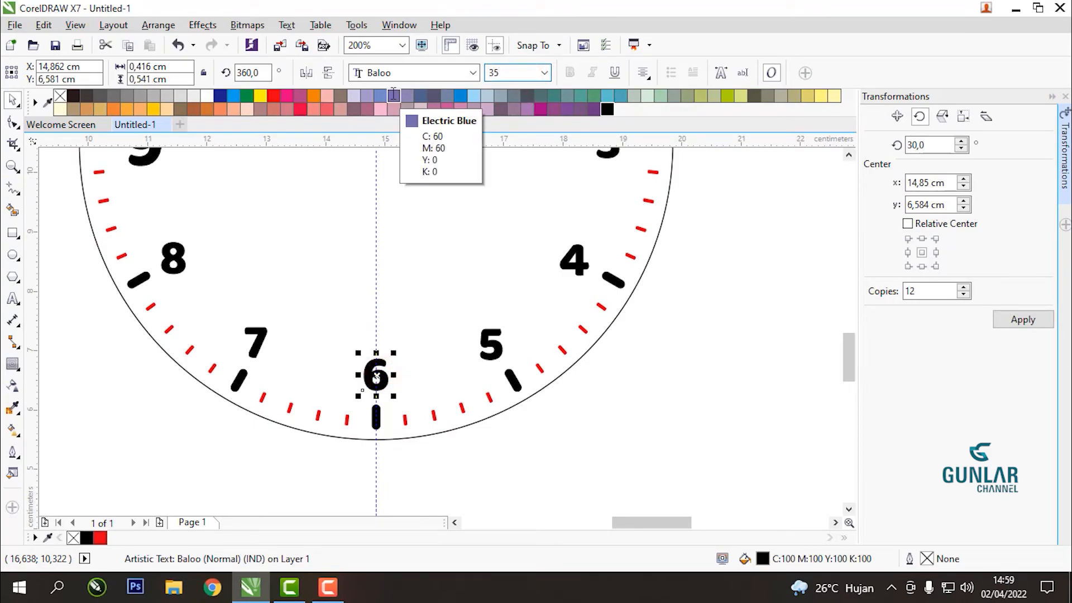
pyautogui.scroll(-2, 580, 235)
# - Set the font size of the numeral 3 to 35 pt
pyautogui.scroll(4, 552, 240)
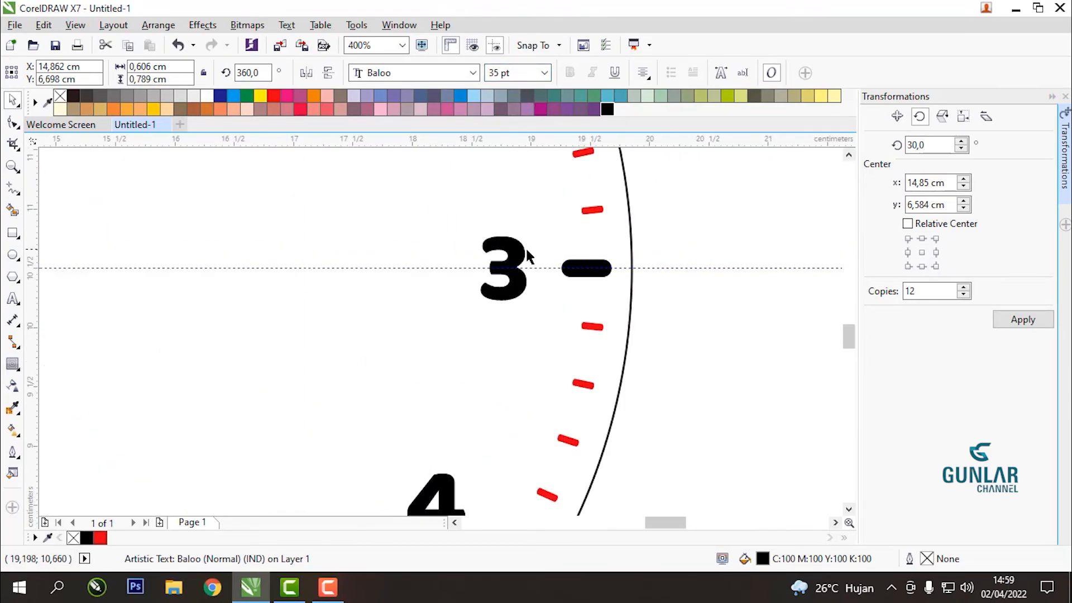
pyautogui.click(505, 263)
pyautogui.click(519, 73)
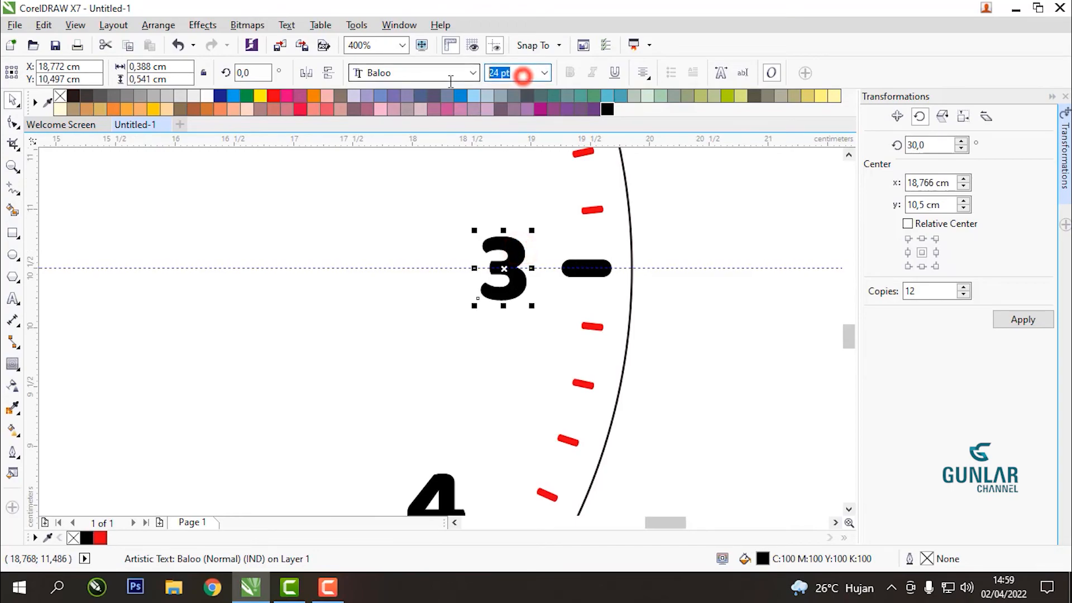
pyautogui.write('35')
pyautogui.press('Return')
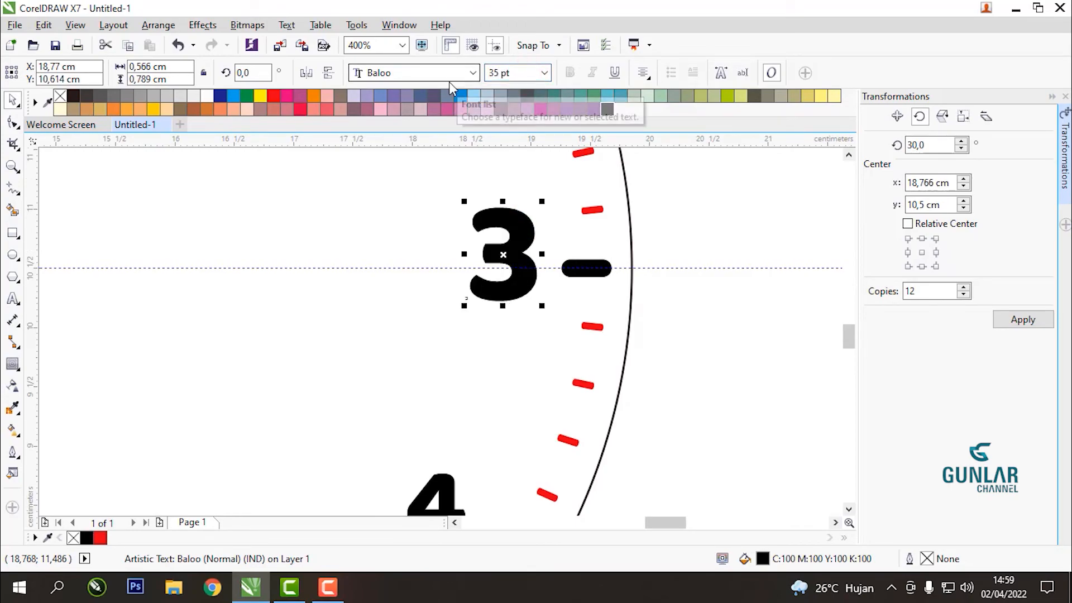
# - Centre the numeral 3 at the same height as its black hour marker and clear the selection
pyautogui.scroll(2, 622, 279)
pyautogui.keyDown('shift'); pyautogui.click(593, 261); pyautogui.keyUp('shift')
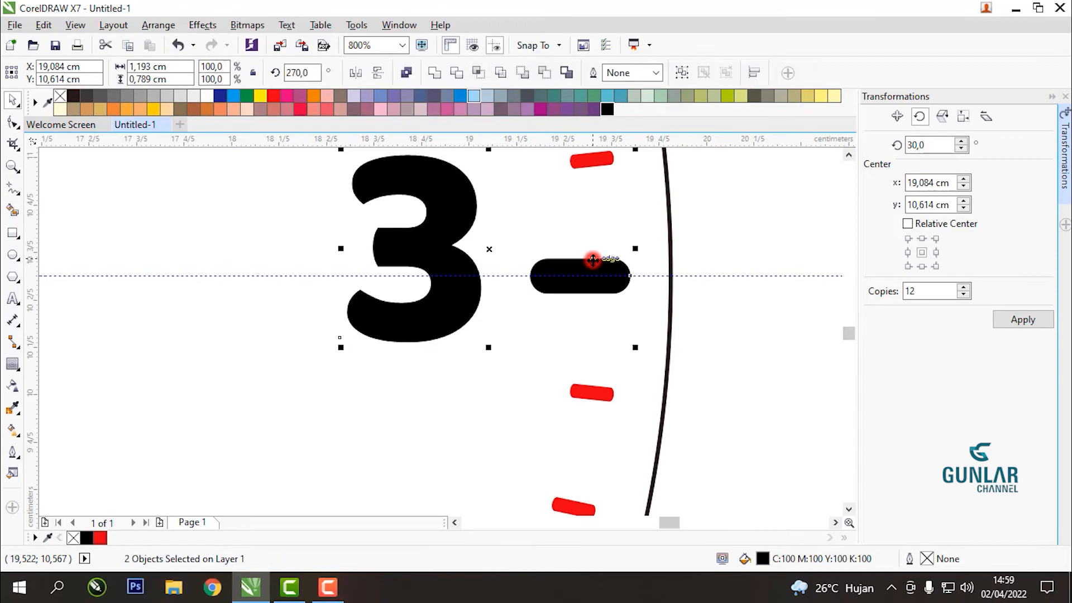
pyautogui.scroll(-1, 592, 260)
pyautogui.press('e')
pyautogui.click(675, 223)
pyautogui.scroll(-1, 641, 263)
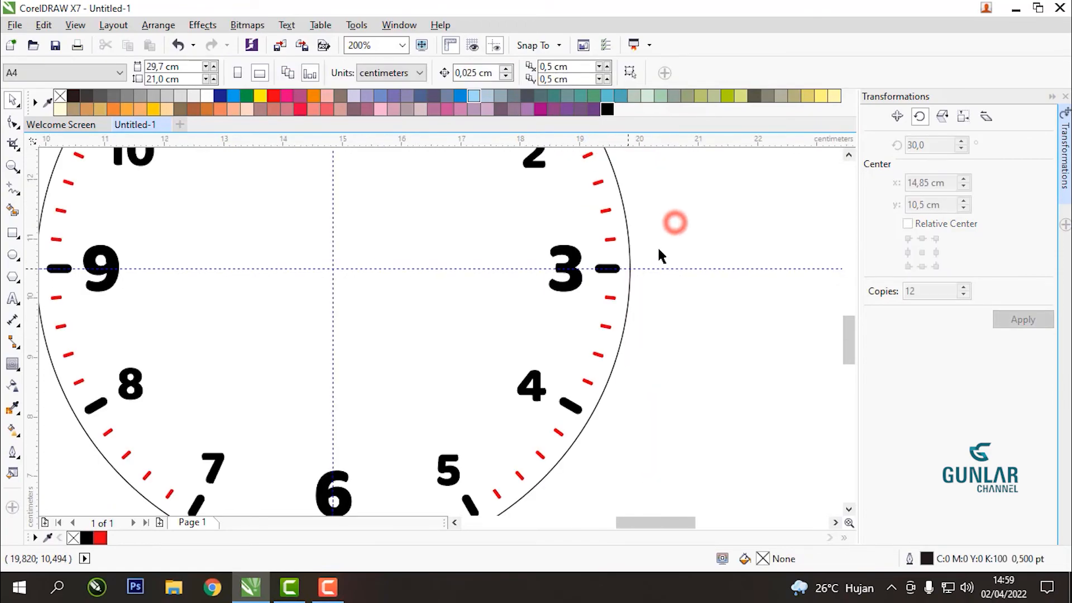
# - Draw a circle about 0.58 cm in diameter with black fill and no outline, centred on the page, and leave it deselected
pyautogui.scroll(-2, 575, 318)
pyautogui.scroll(1, 584, 294)
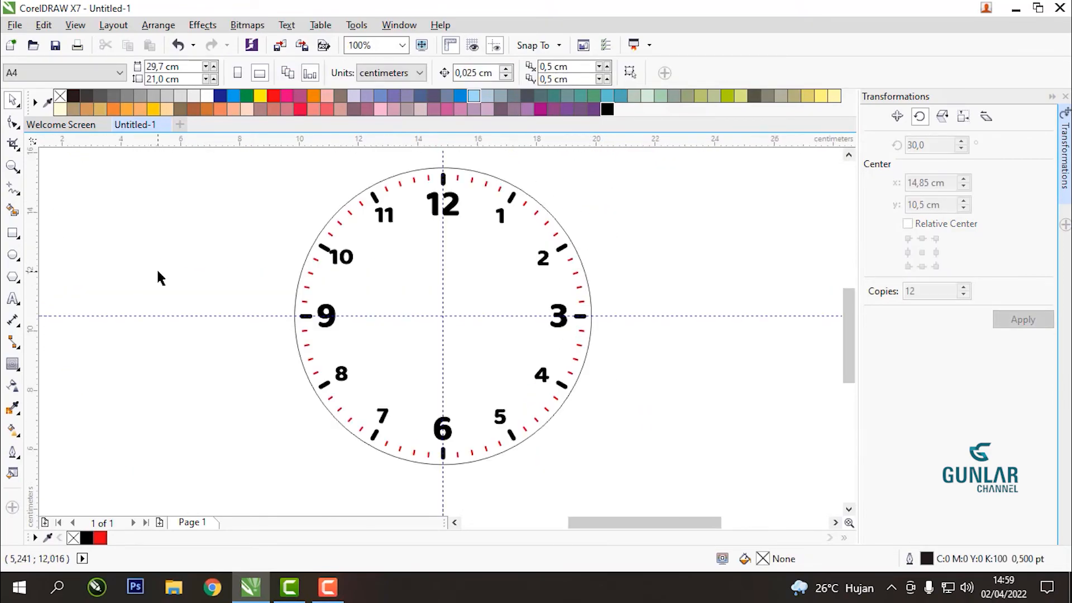
pyautogui.click(12, 255)
pyautogui.moveTo(82, 263); pyautogui.dragTo(90, 271)
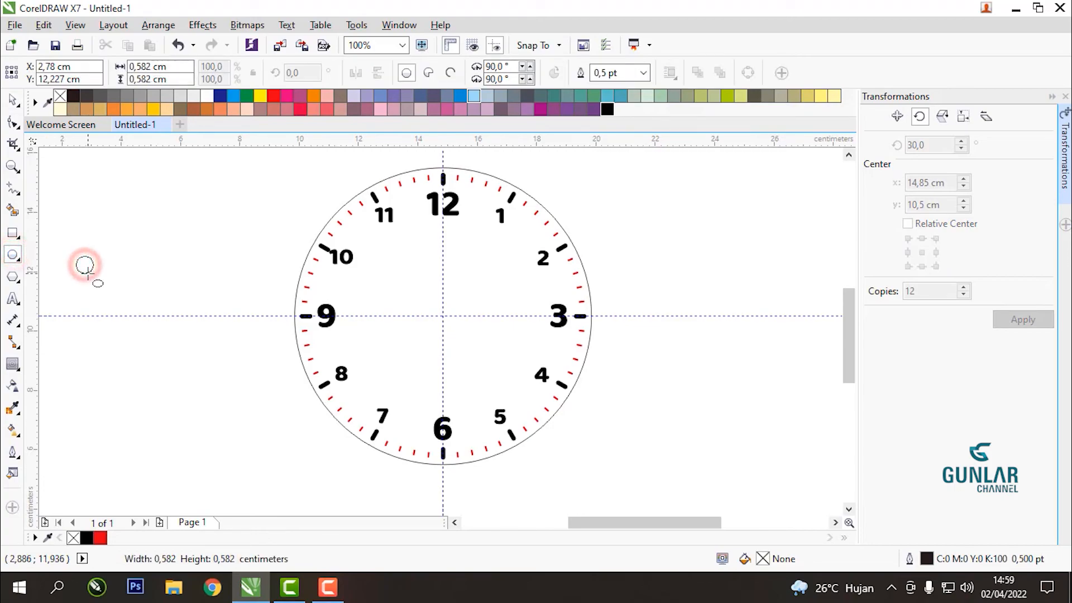
pyautogui.click(607, 110)
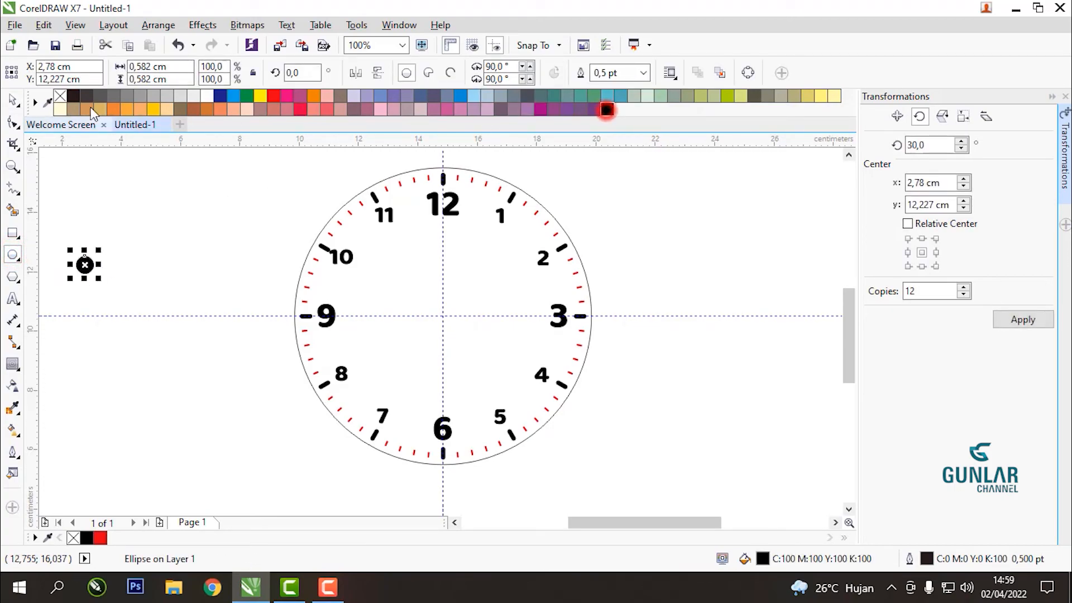
pyautogui.rightClick(59, 96)
pyautogui.press('p')
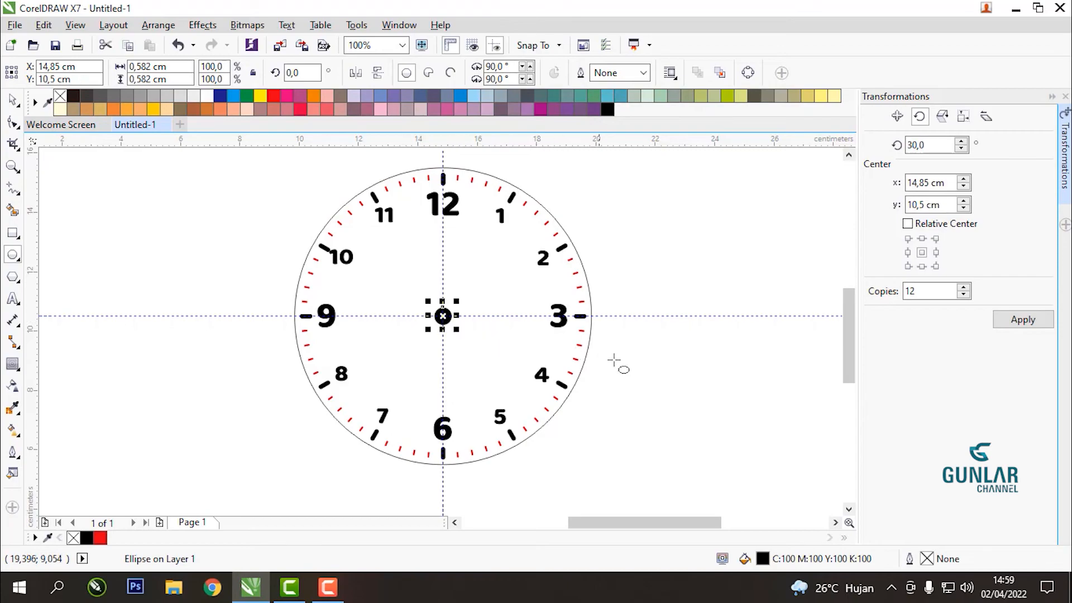
pyautogui.click(11, 101)
pyautogui.click(213, 239)
# - Shrink the central black circle about its centre to about 0.32 cm in diameter and deselect it
pyautogui.scroll(1, 450, 318)
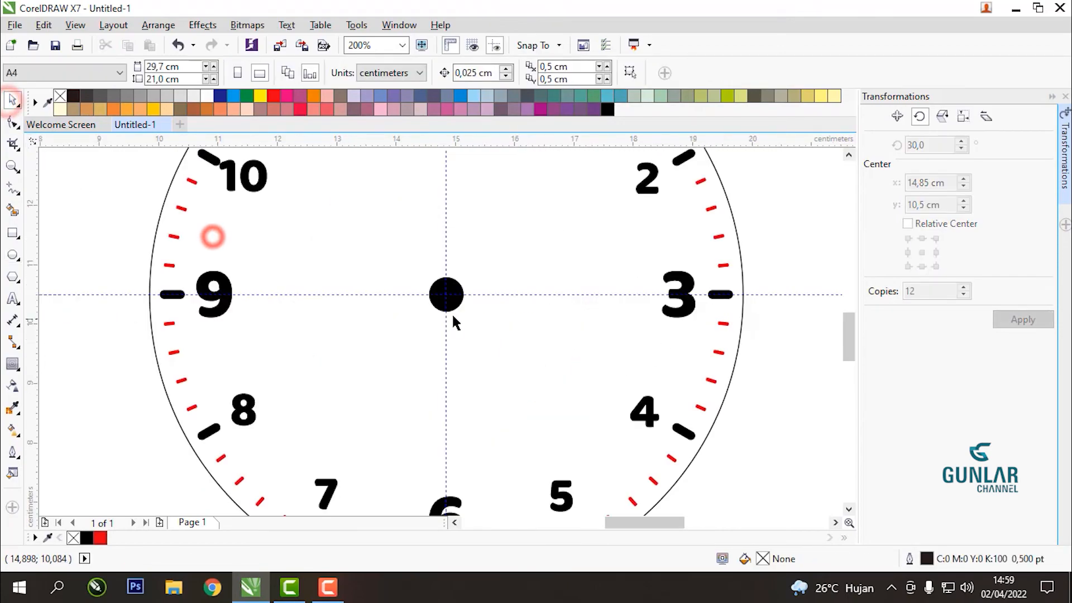
pyautogui.click(454, 279)
pyautogui.scroll(1, 458, 277)
pyautogui.moveTo(463, 272); pyautogui.dragTo(448, 269)
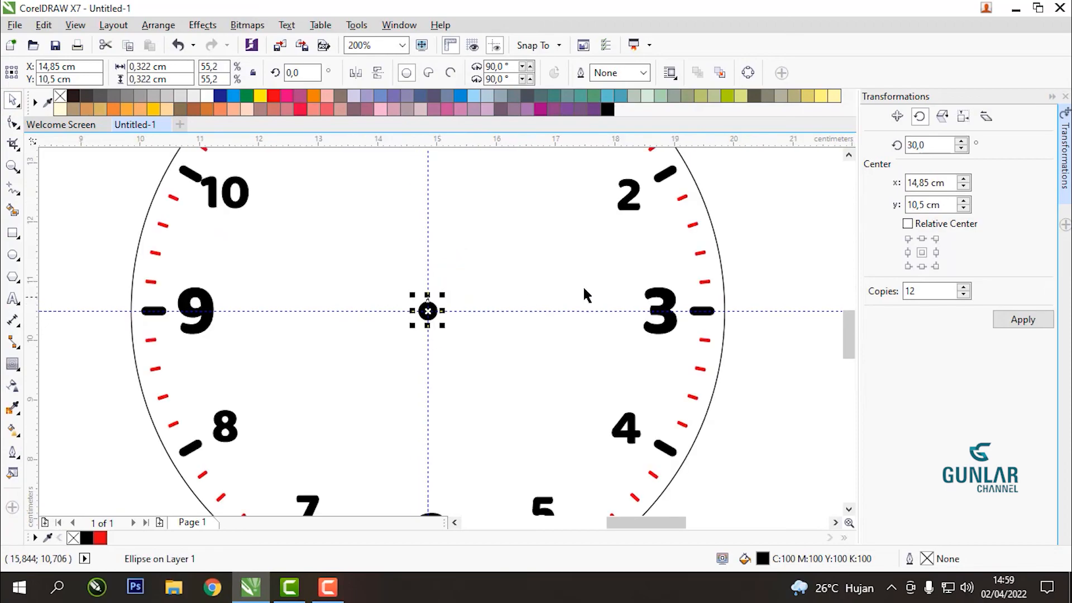
pyautogui.click(755, 237)
# - Check the whole clock face and minimize the CorelDRAW window to the desktop
pyautogui.scroll(-2, 483, 280)
pyautogui.scroll(2, 506, 279)
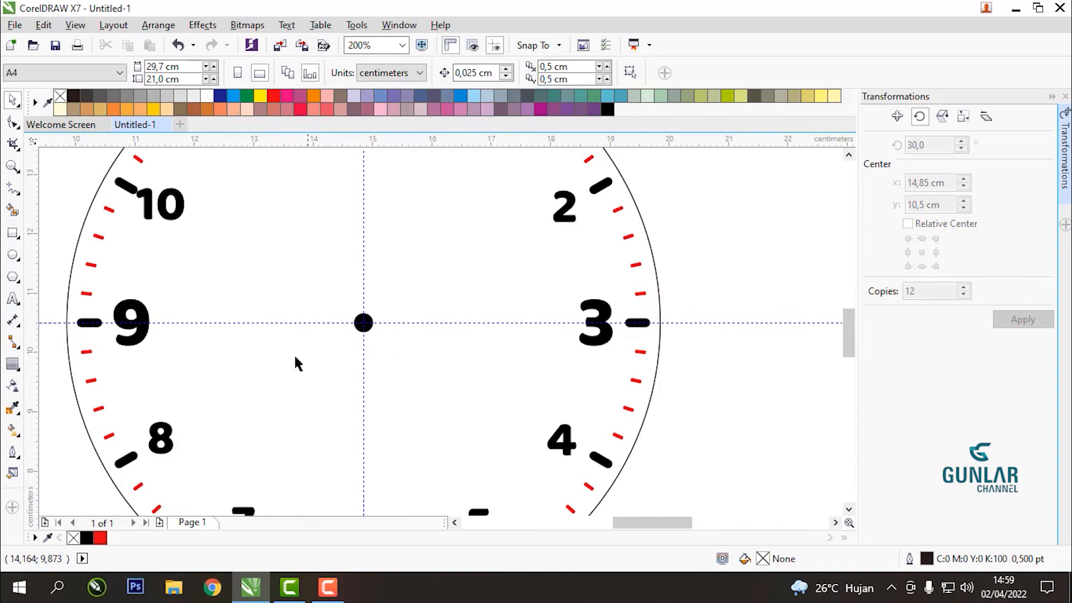
pyautogui.scroll(-1, 282, 362)
pyautogui.scroll(-1, 467, 249)
pyautogui.scroll(1, 505, 280)
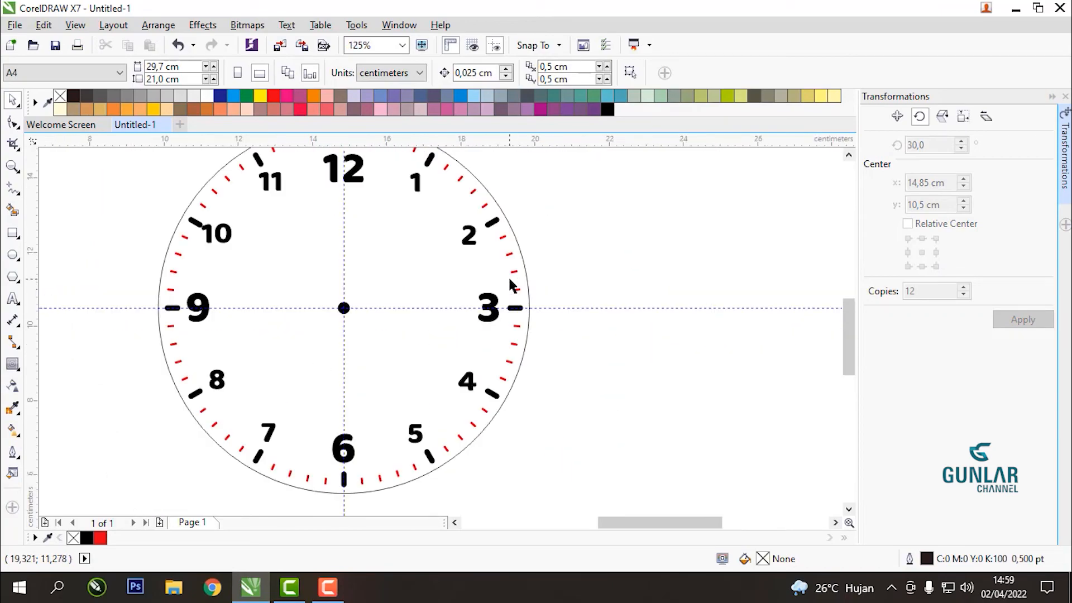
pyautogui.scroll(-1, 510, 285)
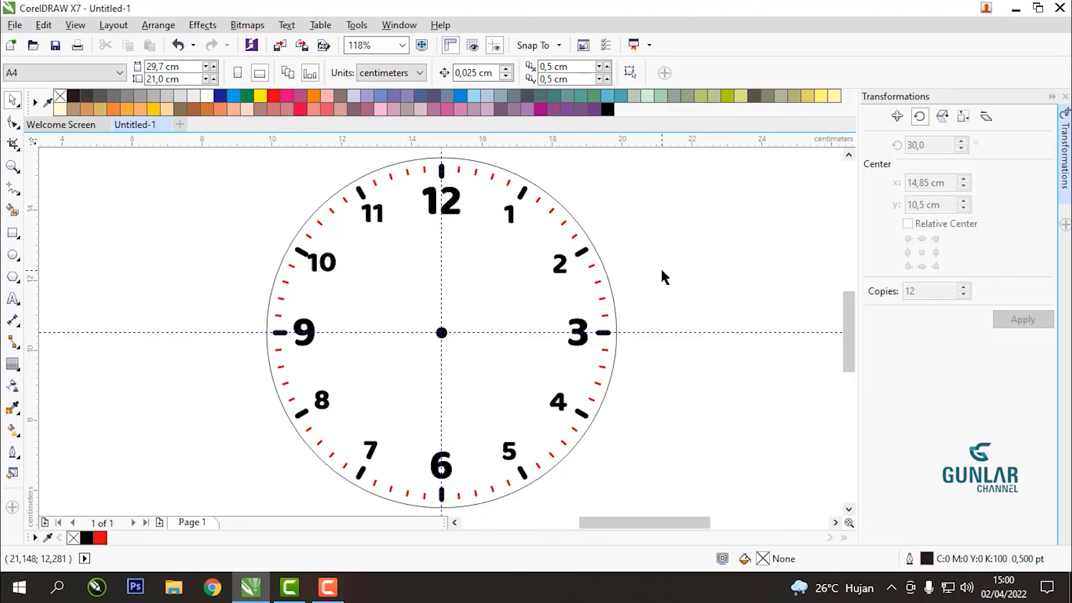
pyautogui.click(1014, 11)
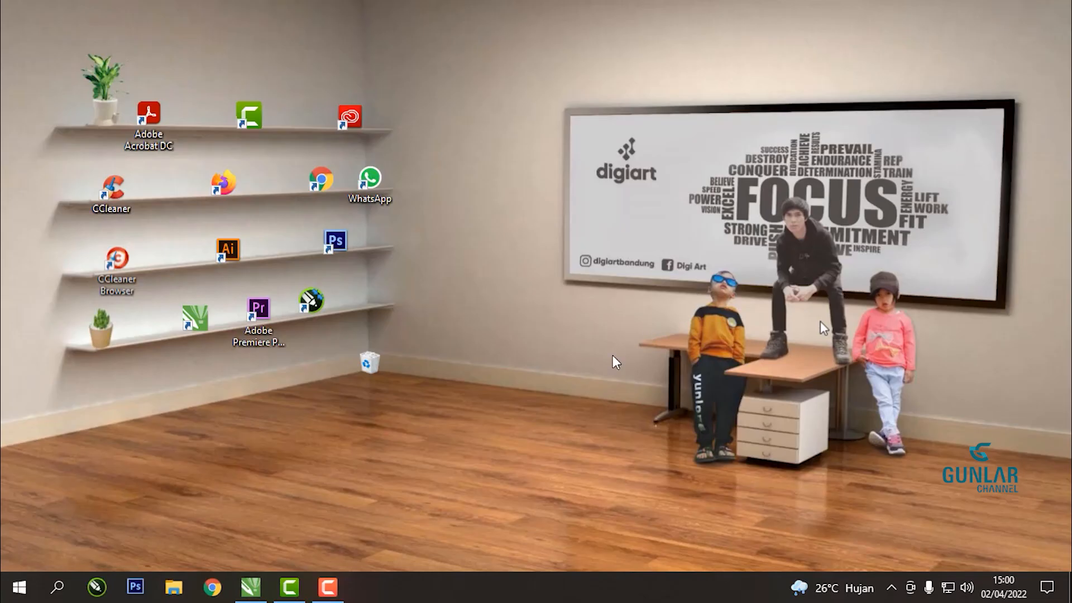